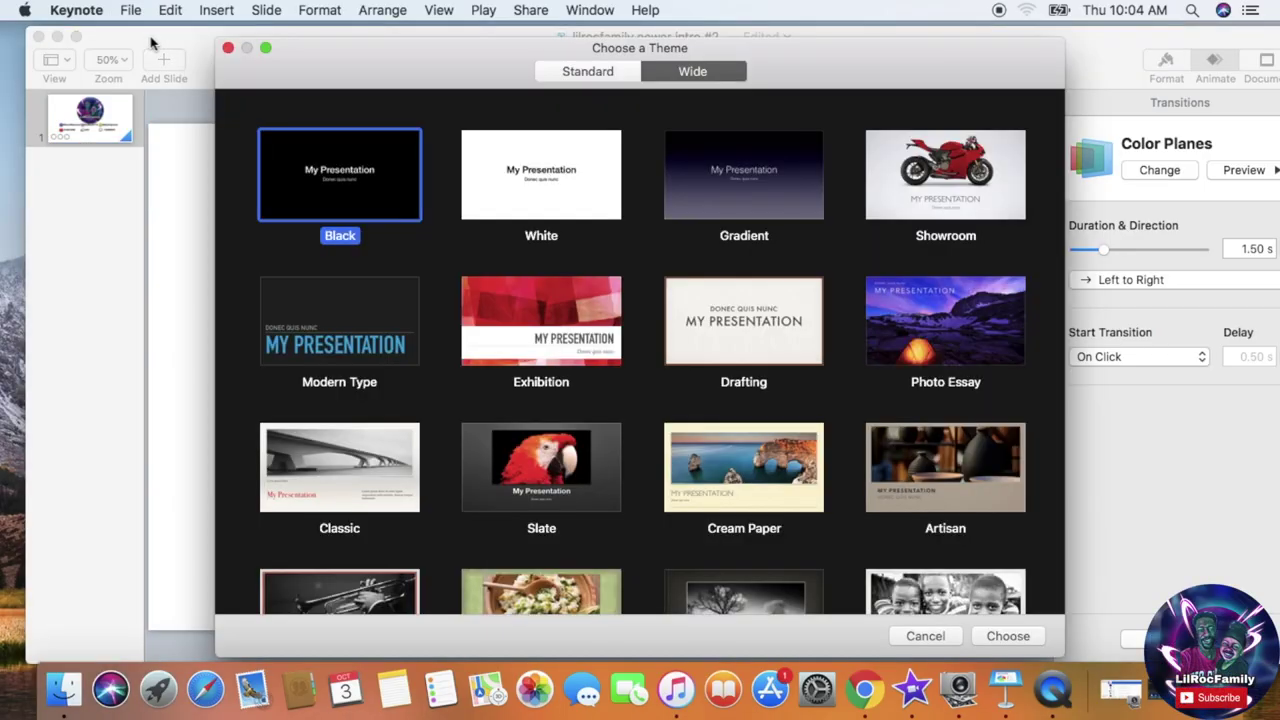
Step: Create a White-theme presentation, zoom to 50%, and delete the first slide's title placeholder
left_click(529, 188)
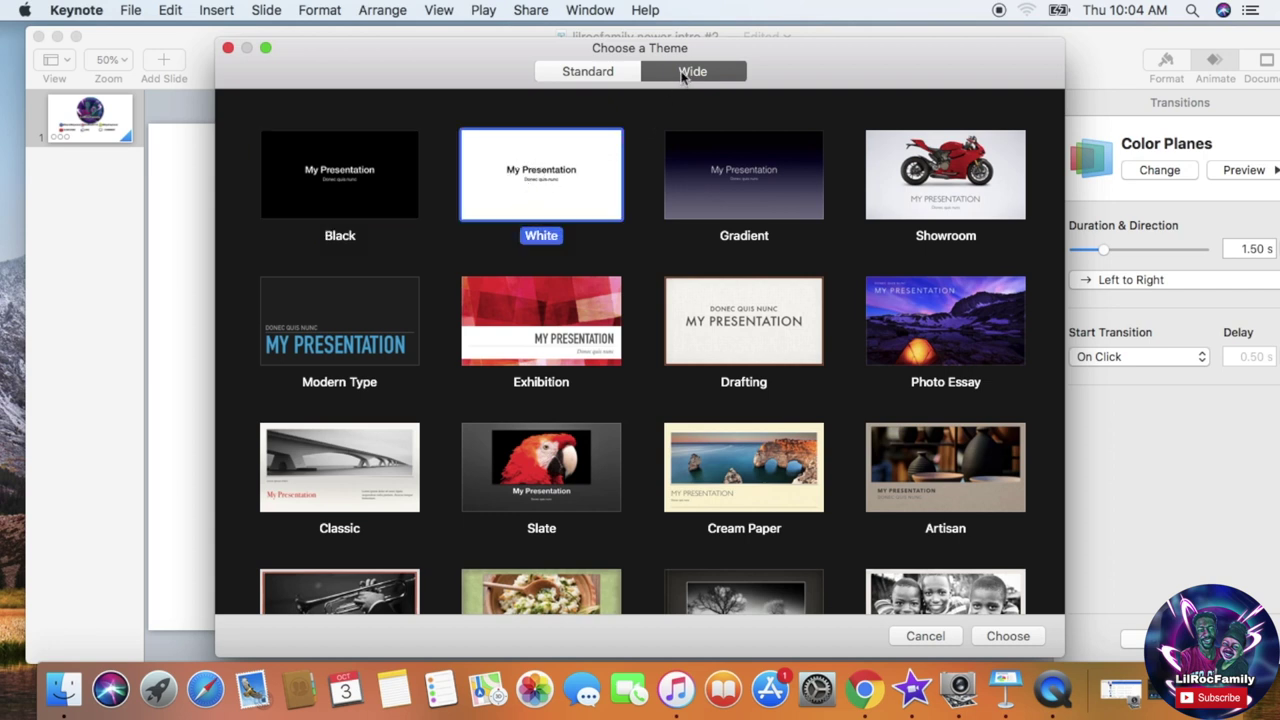
key("Return")
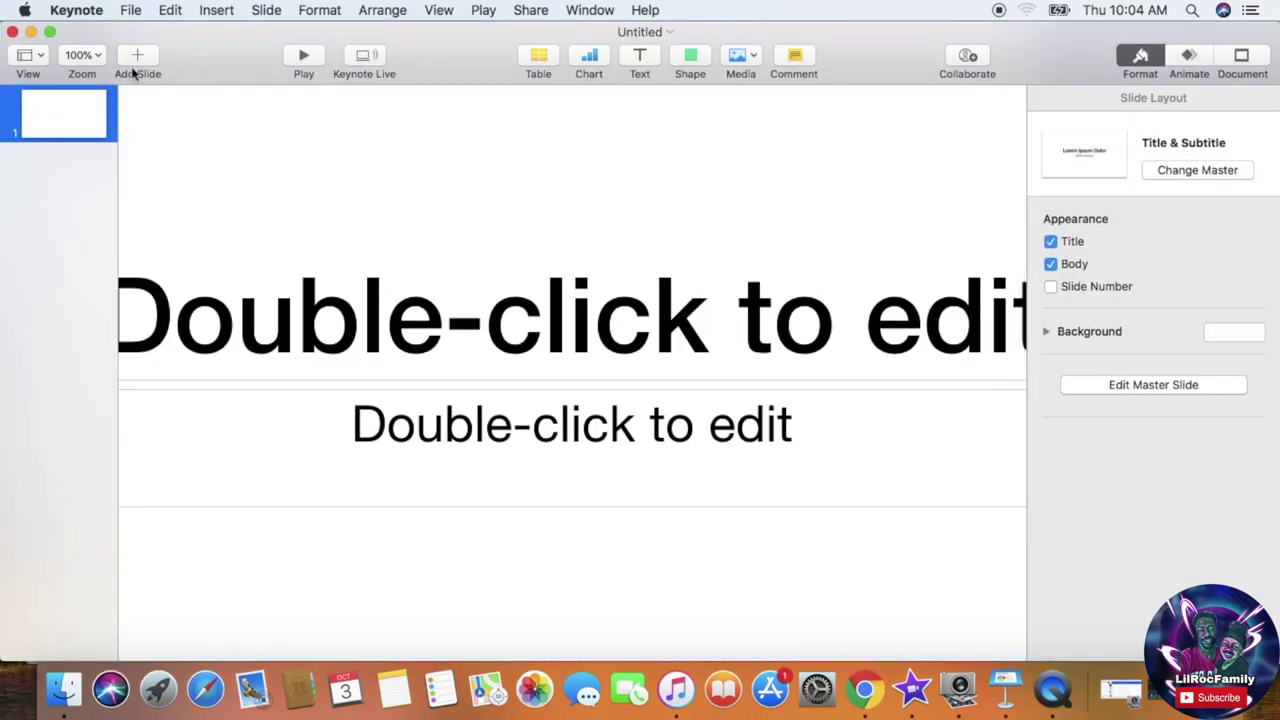
left_click(94, 54)
left_click(104, 104)
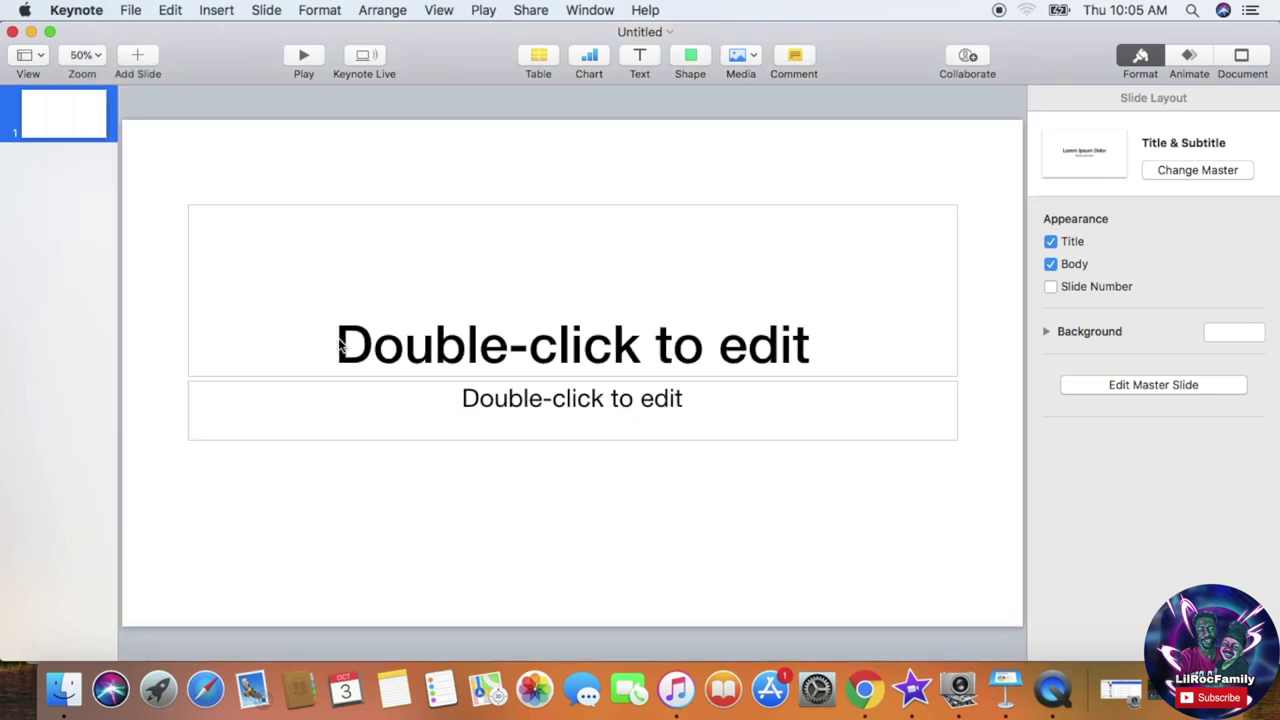
left_click(469, 345)
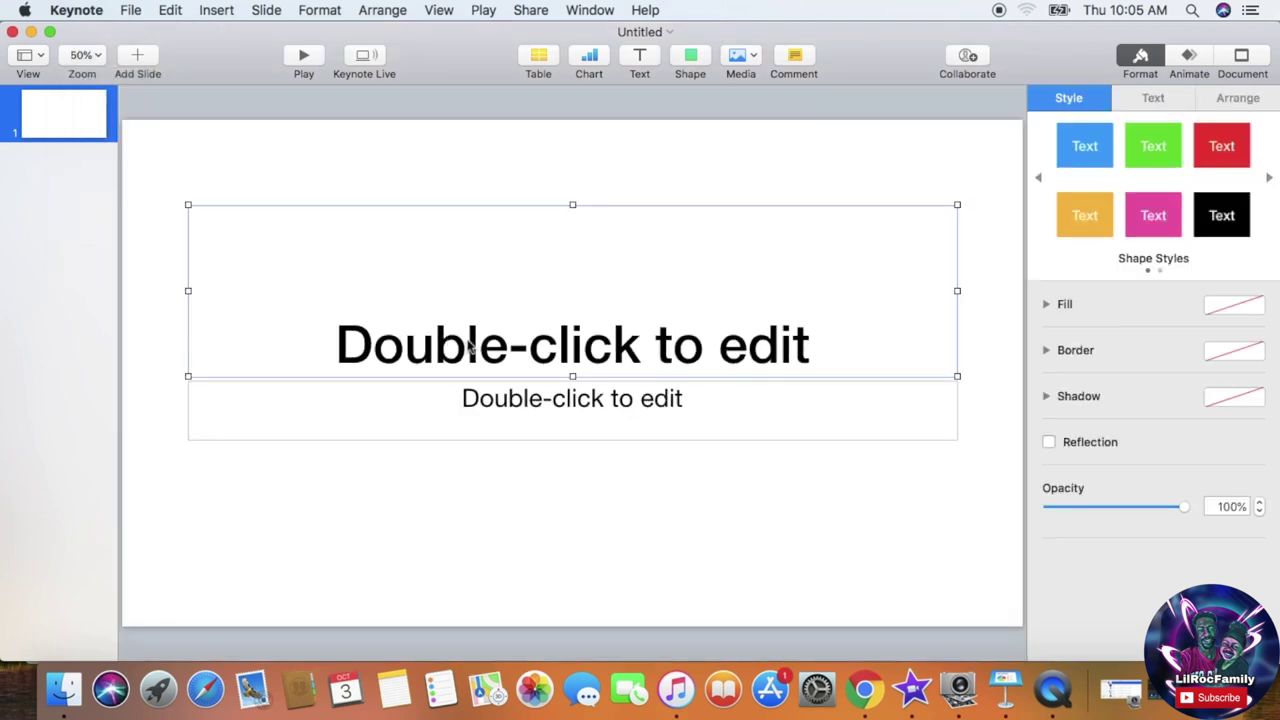
key("Delete")
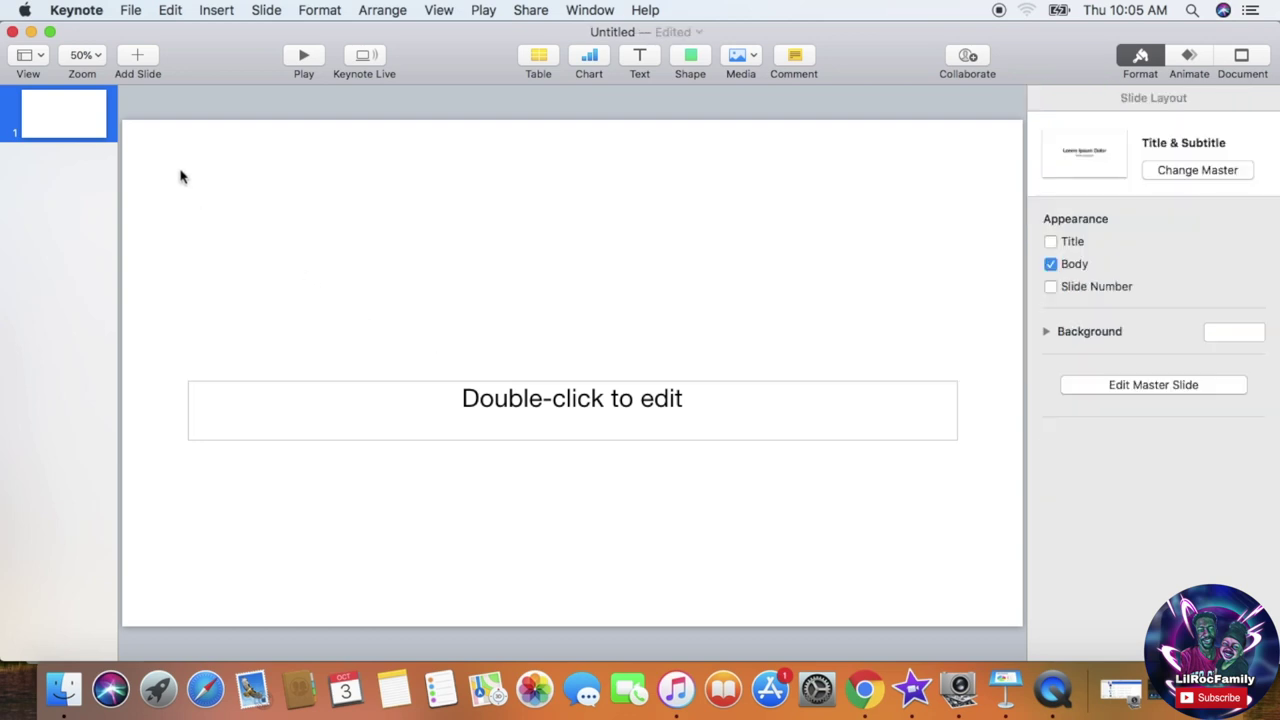
Step: Insert the round logo image KGUI9124.PNG from the Downloads folder onto the slide
left_click(214, 11)
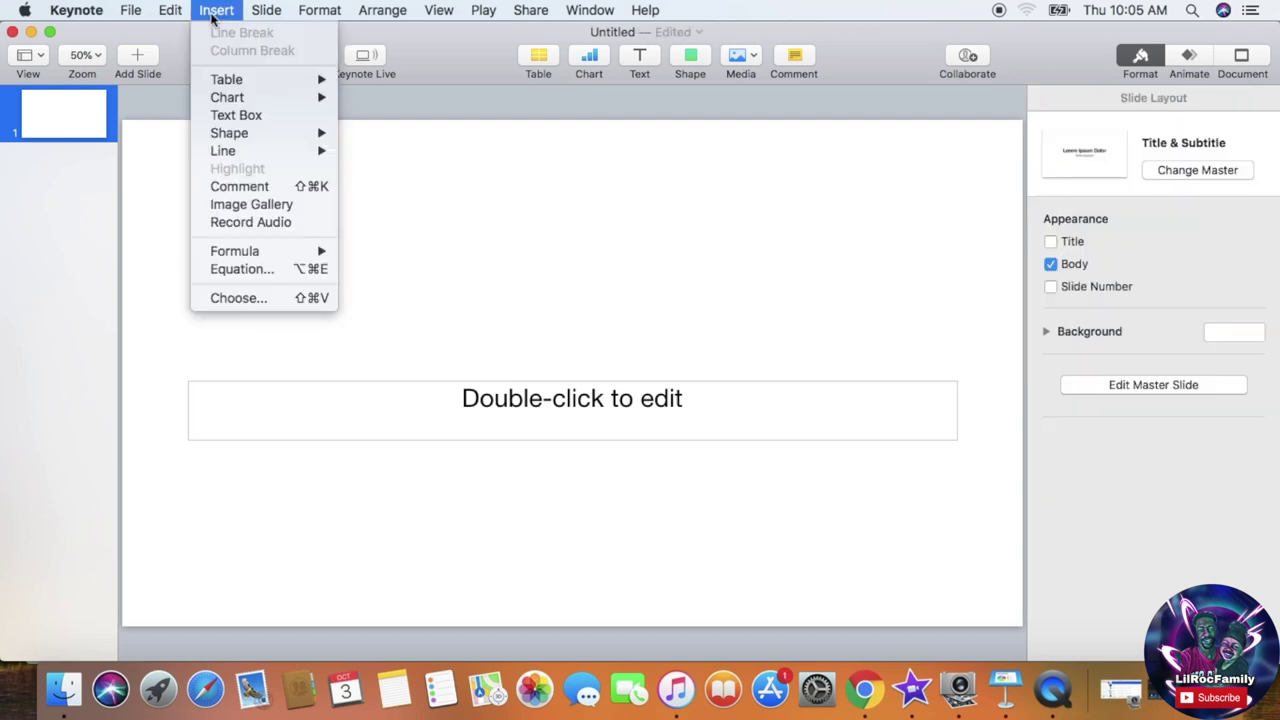
left_click(243, 298)
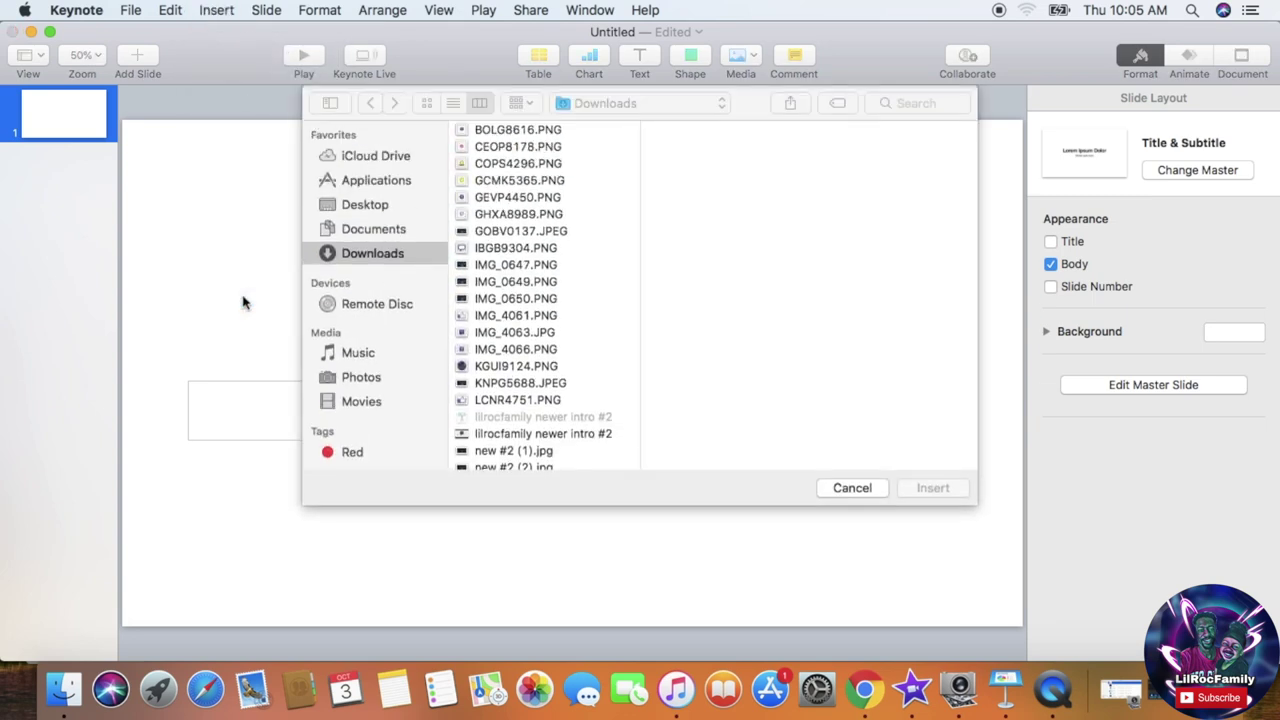
left_click(518, 134)
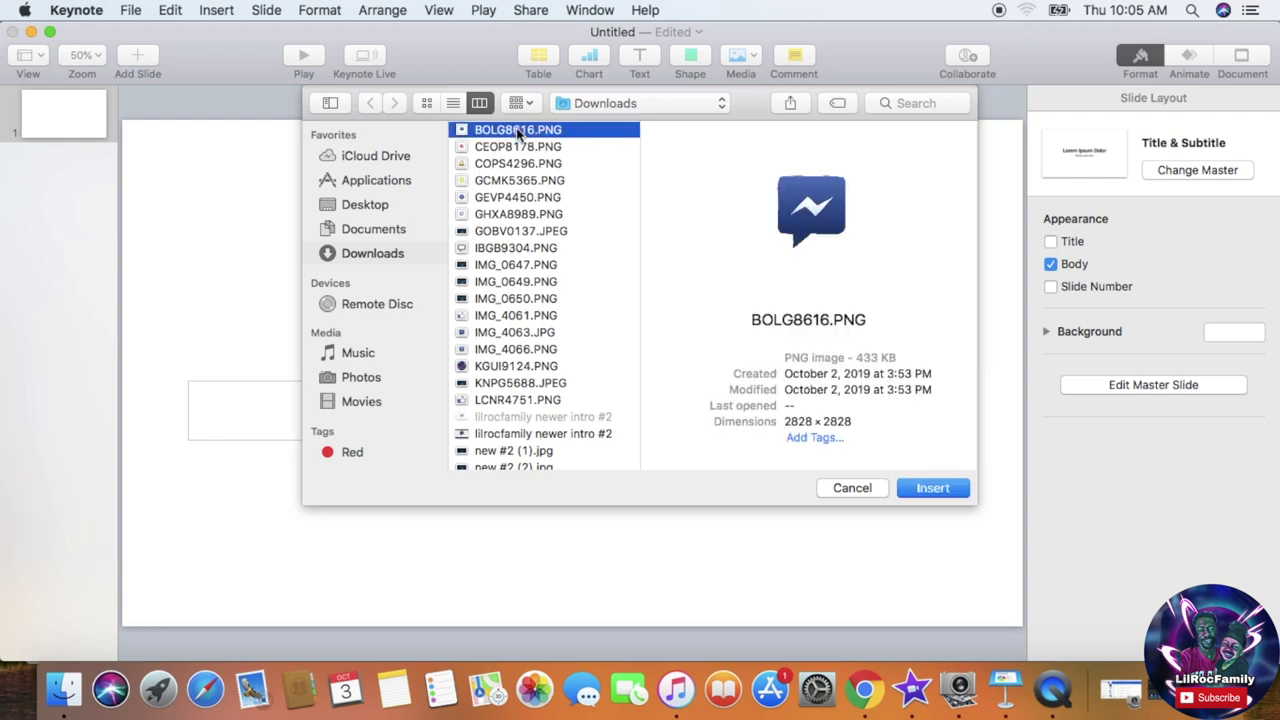
key("Down")
key("Down")
key("Down")
key("Down")
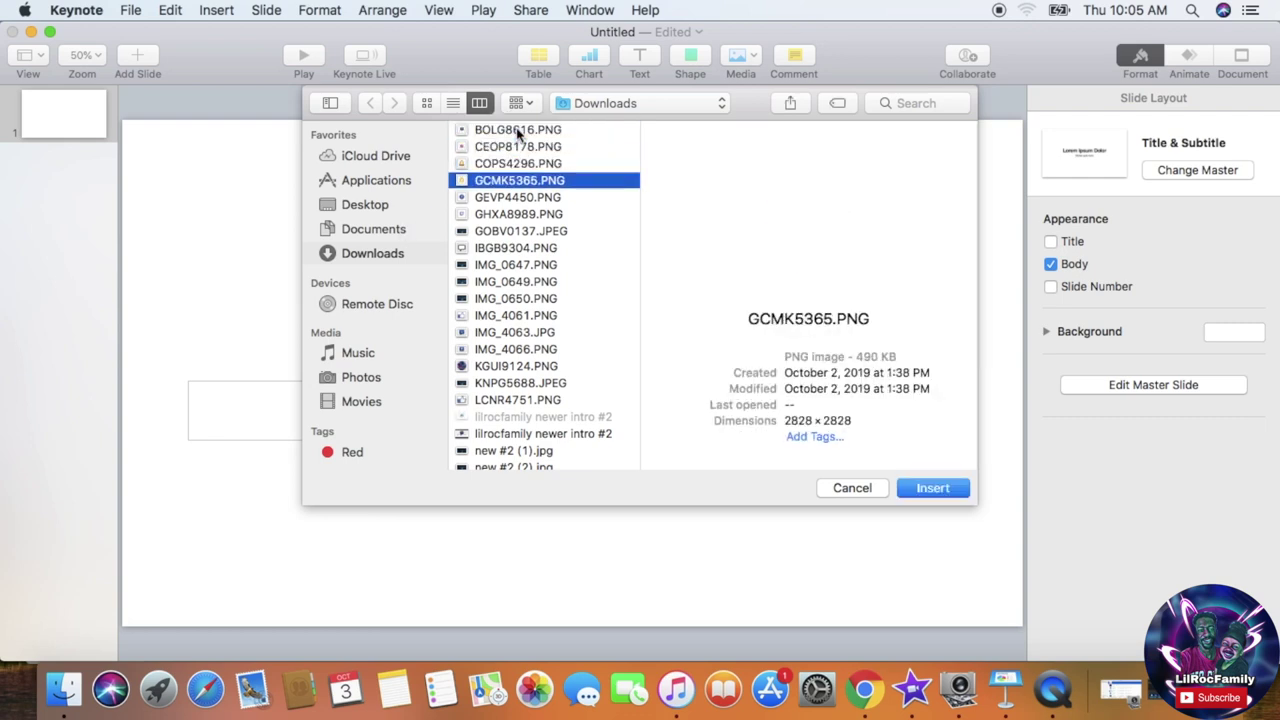
key("Down")
key("Down")
key("Down")
key("Down")
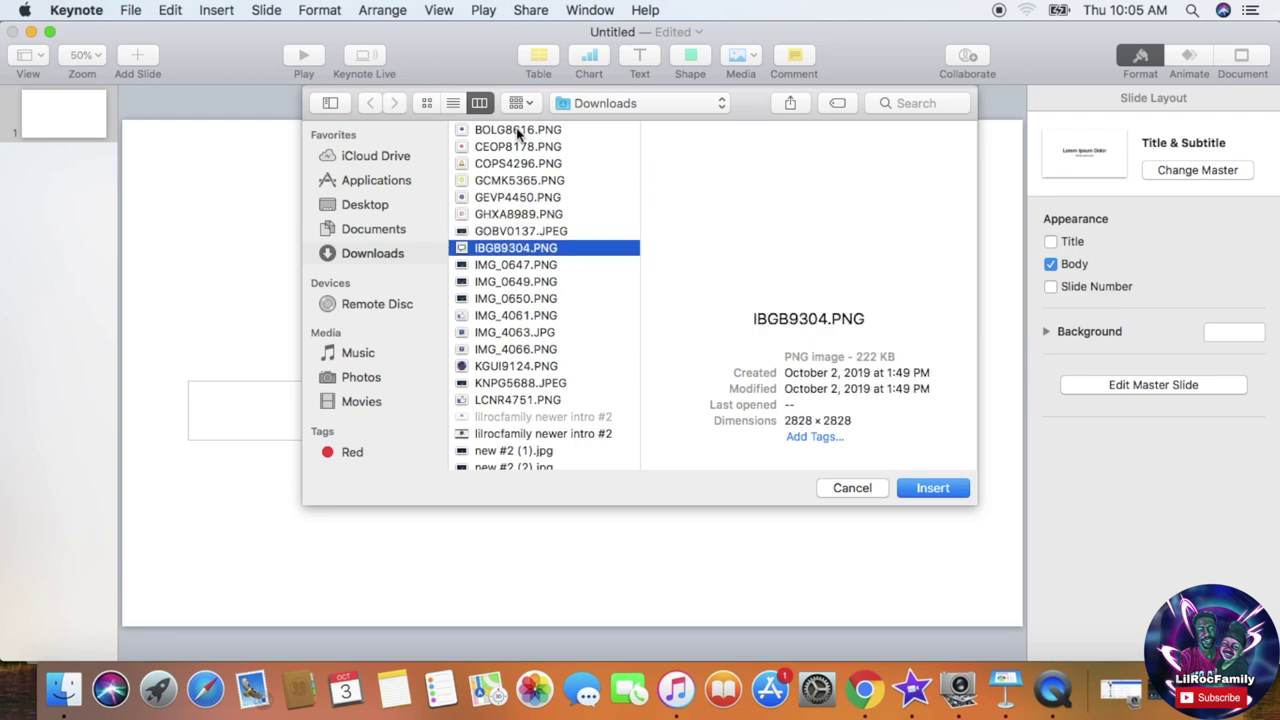
key("Down")
key("Down")
key("Down")
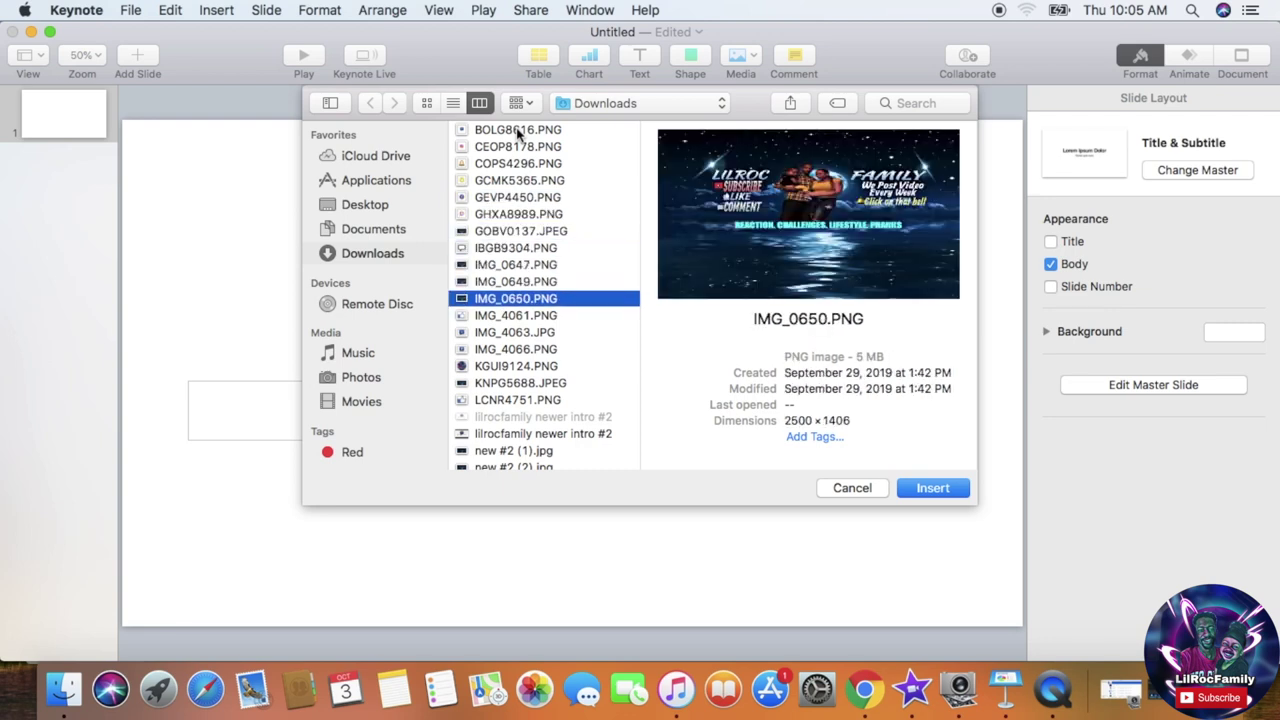
key("Down")
key("Down")
key("Down")
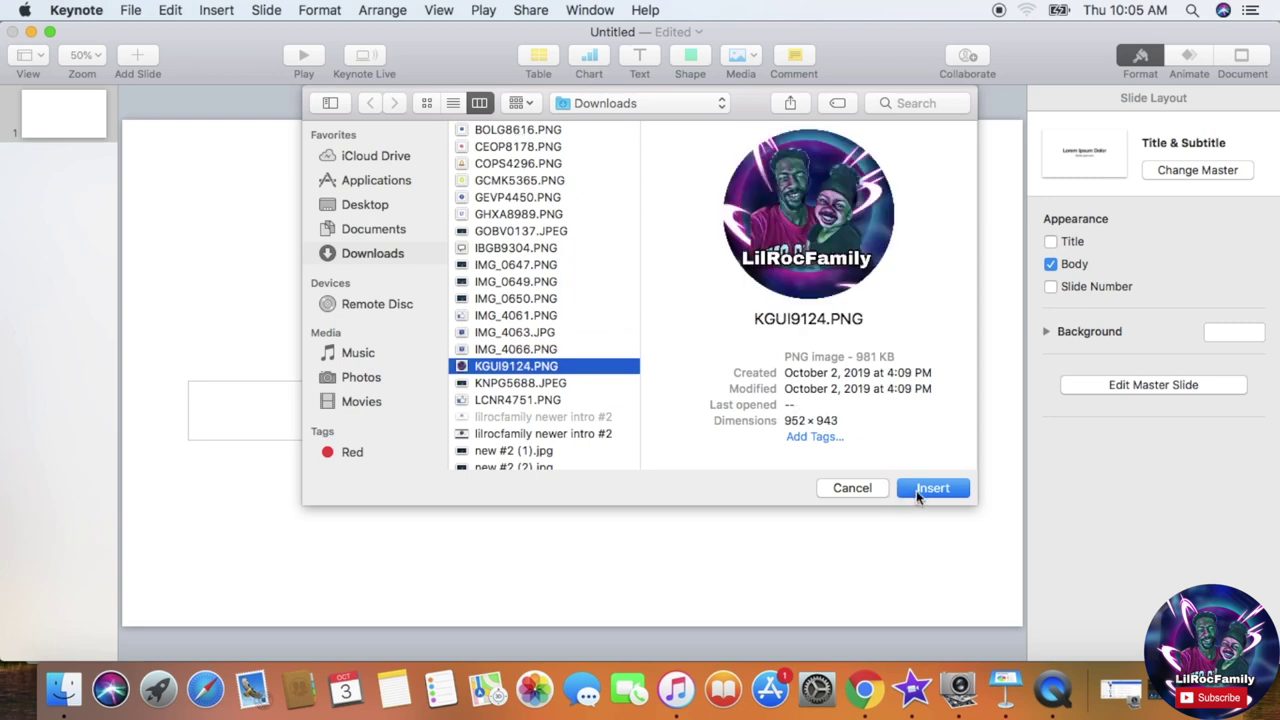
left_click(916, 490)
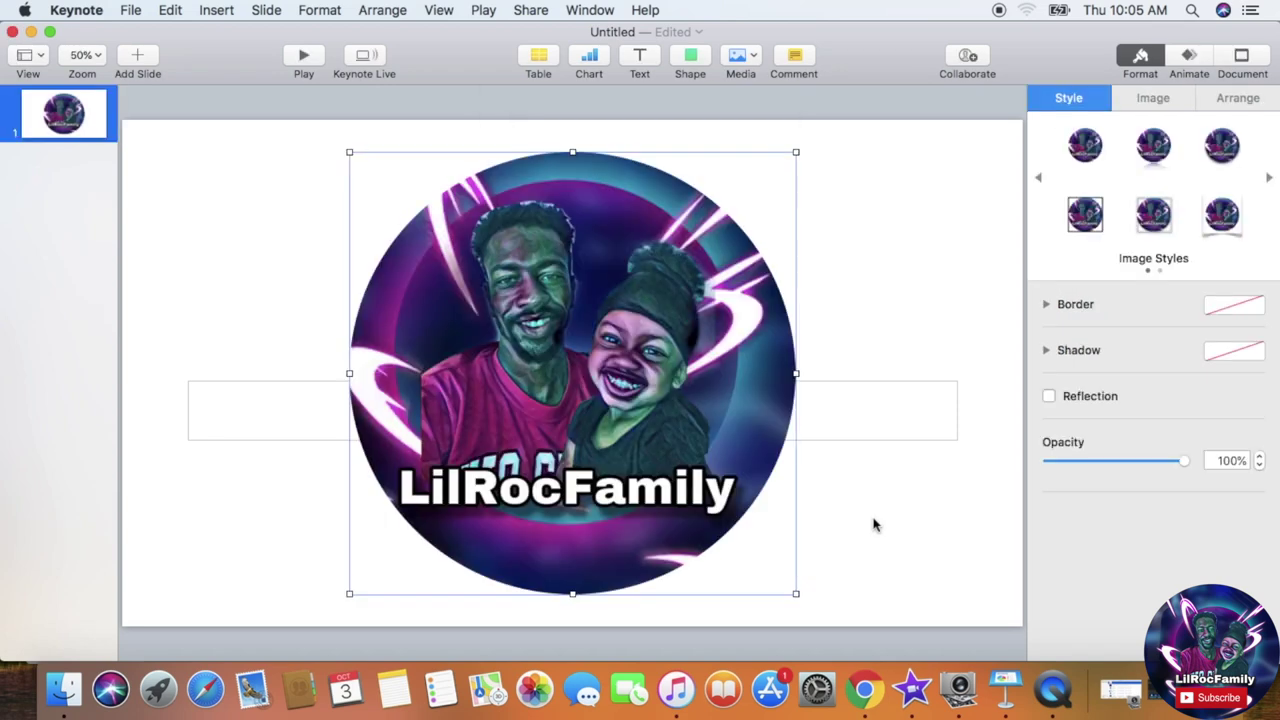
Step: Shrink the logo and centre it near the top, with the subtitle box just beneath it
left_click_drag(797, 596, 609, 391)
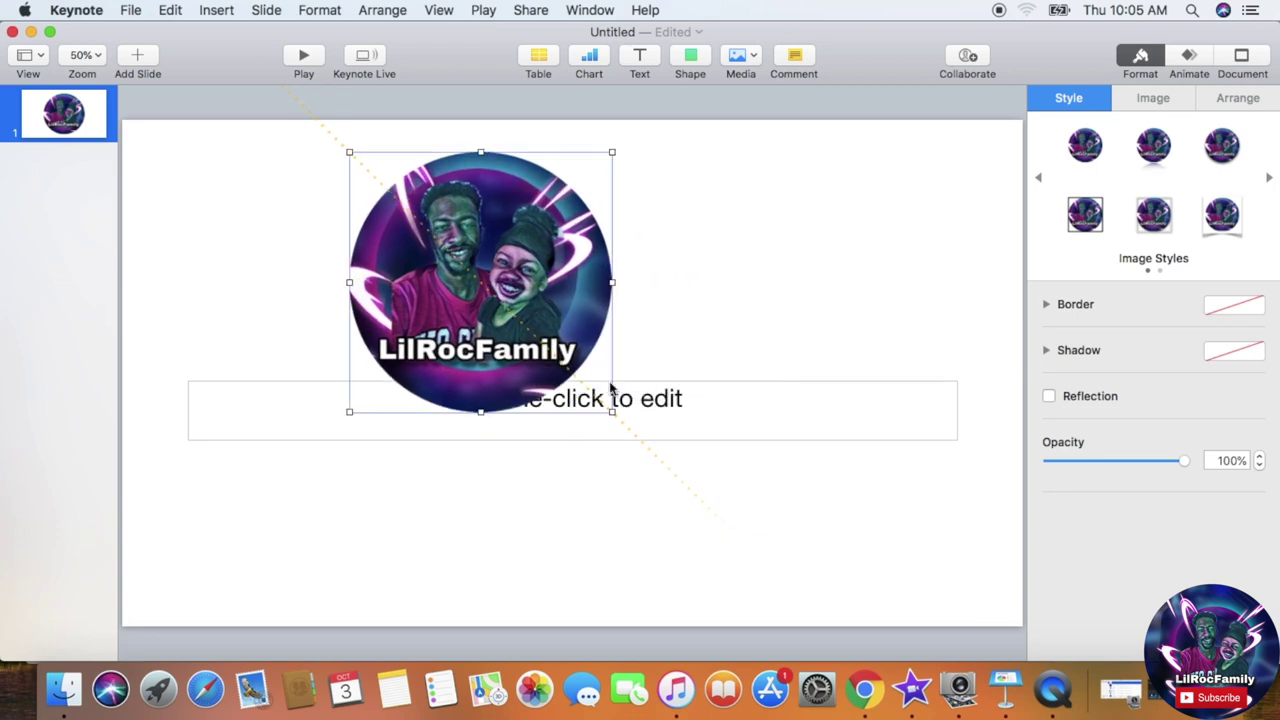
left_click_drag(510, 292, 615, 261)
left_click_drag(580, 417, 581, 504)
left_click_drag(587, 297, 578, 343)
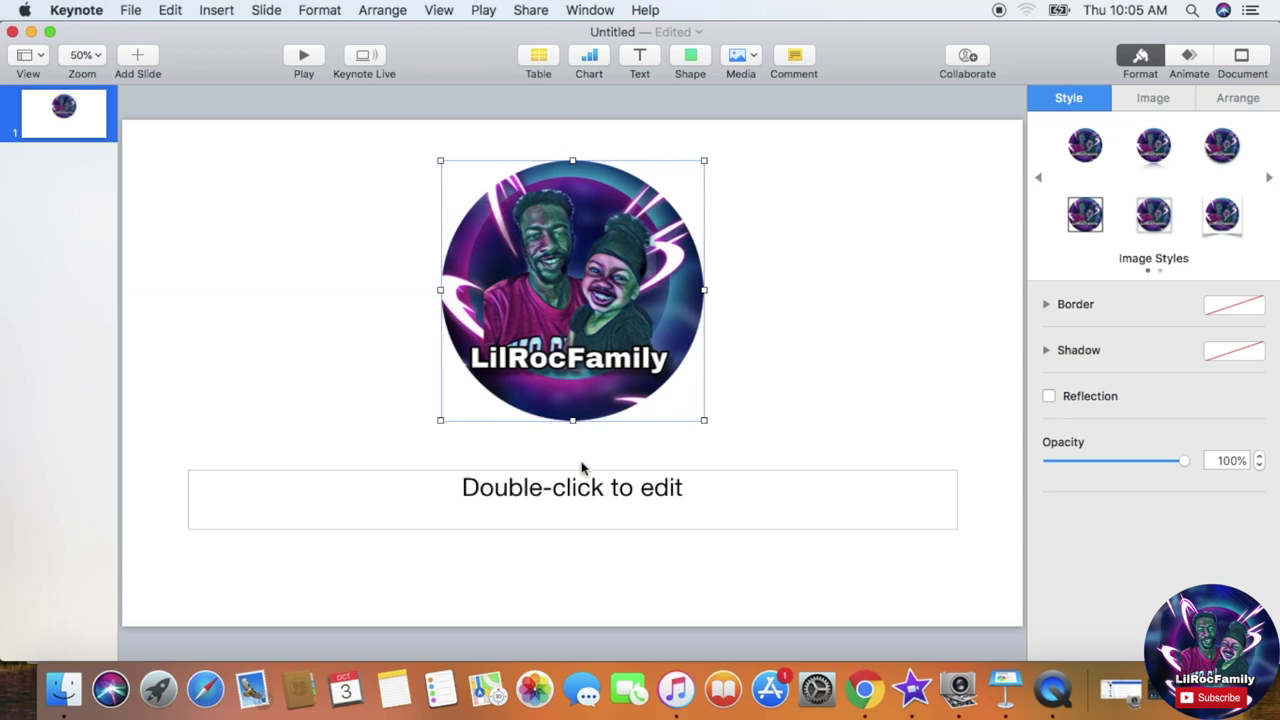
left_click_drag(584, 483, 587, 454)
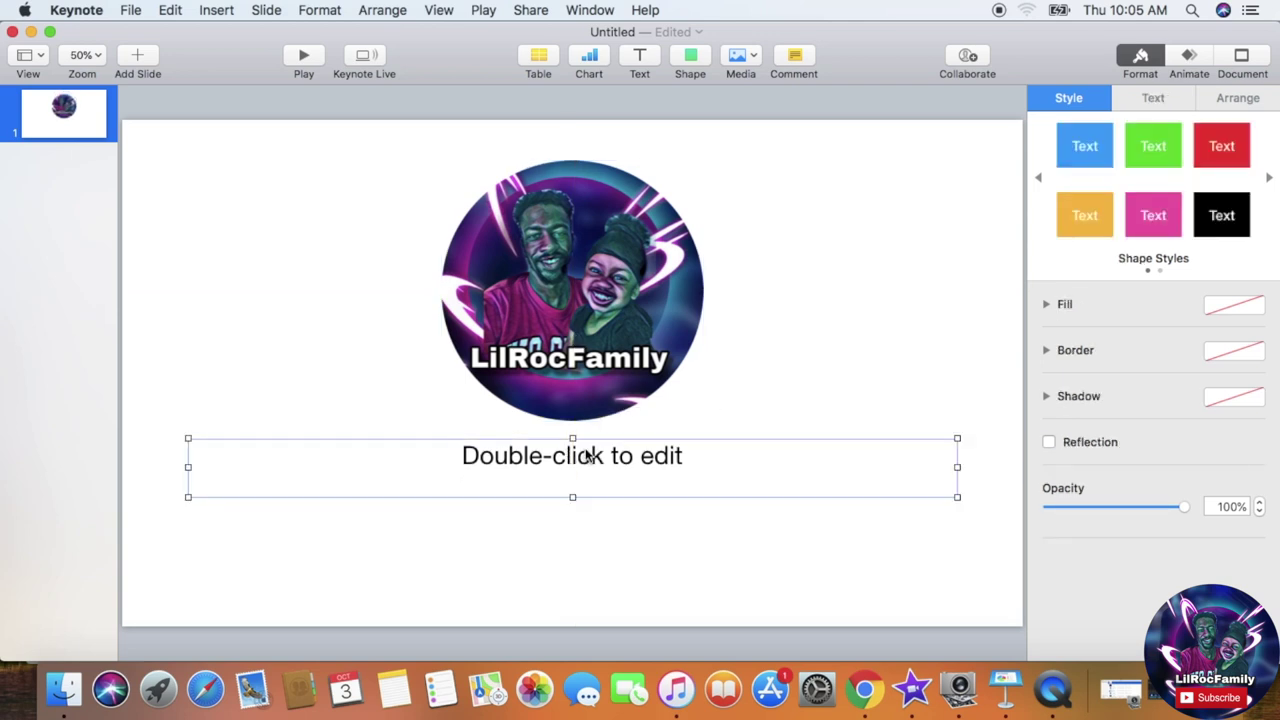
Step: Apply the 50% reflection image style to the logo and show its build-in animation settings
left_click(632, 366)
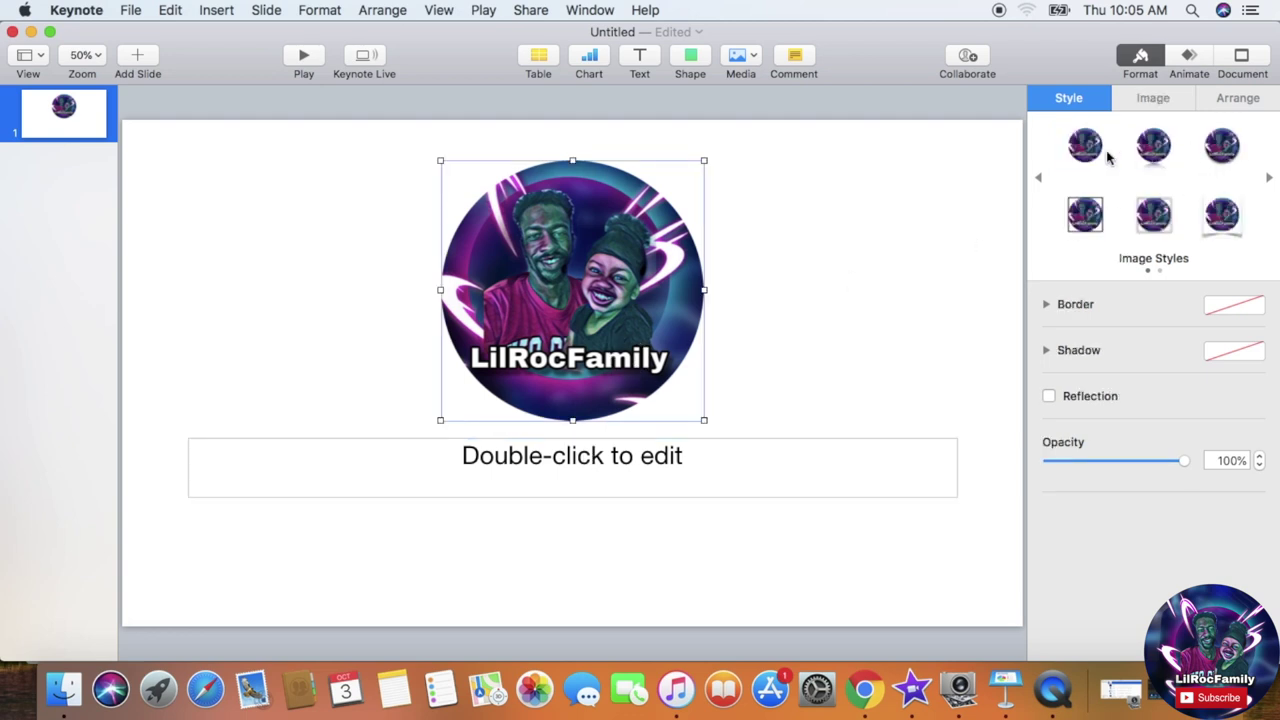
left_click(1150, 152)
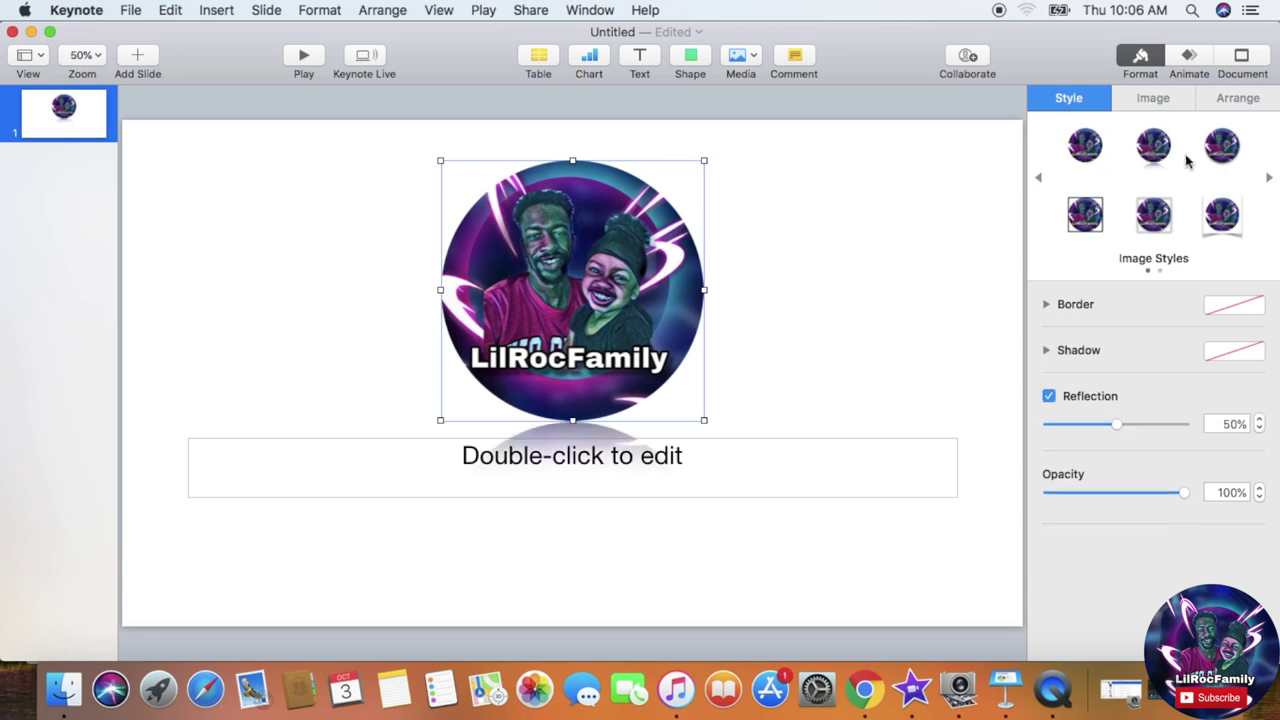
left_click(1222, 150)
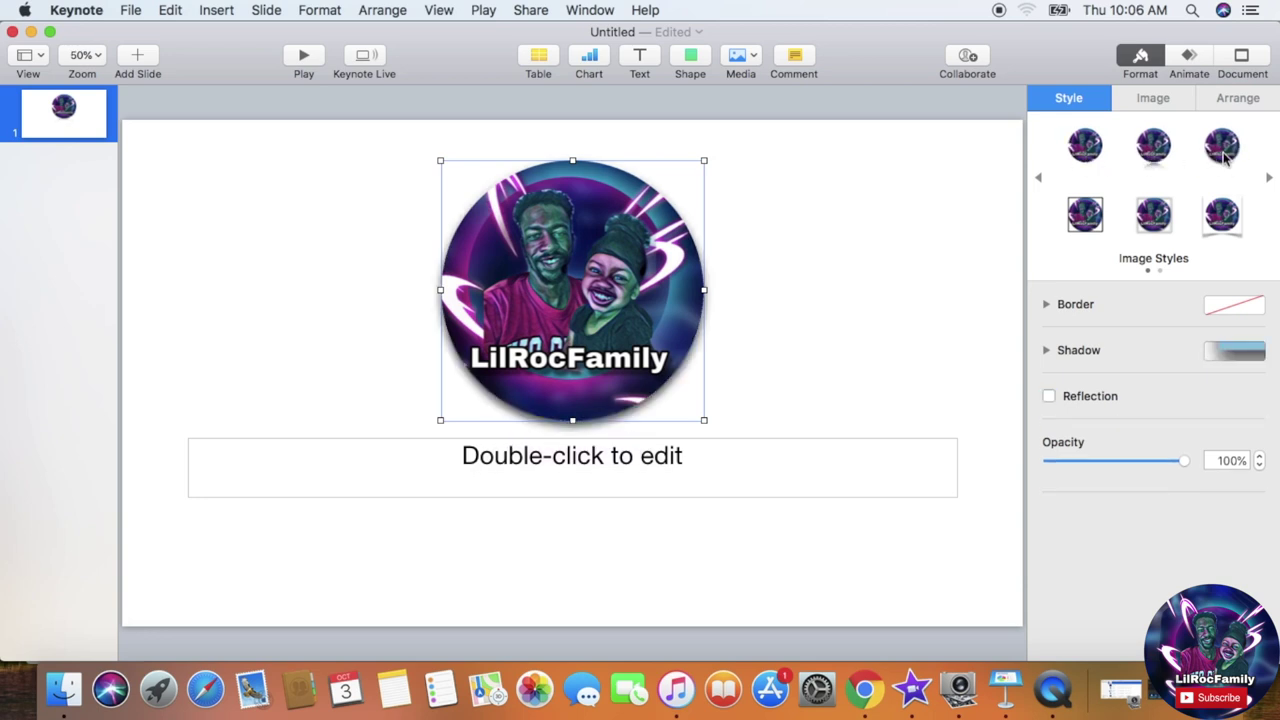
left_click(1166, 160)
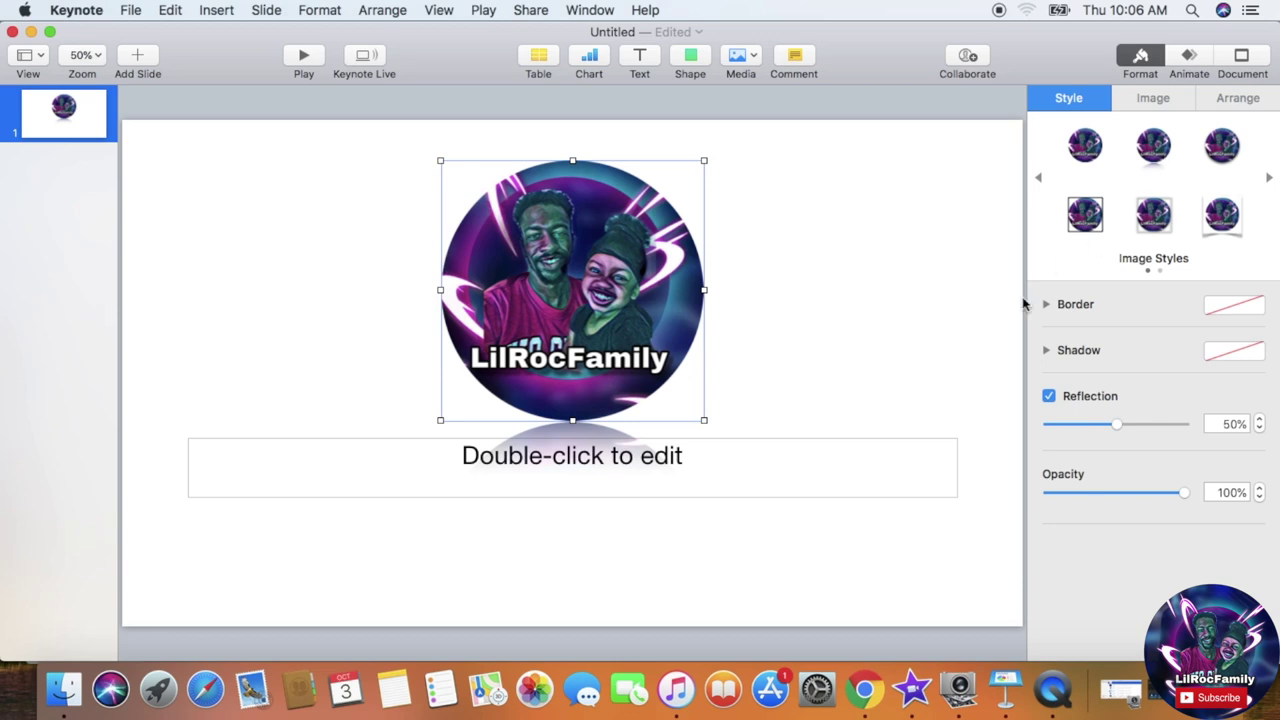
left_click(792, 475)
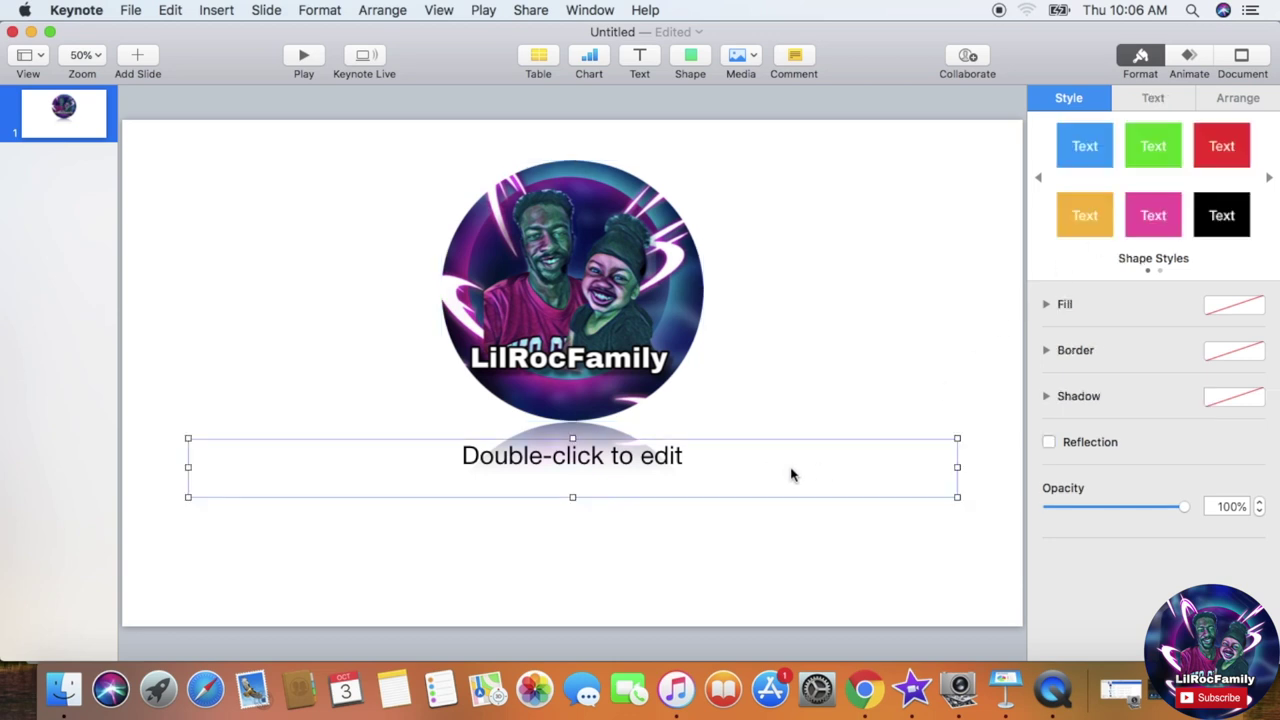
left_click(626, 326)
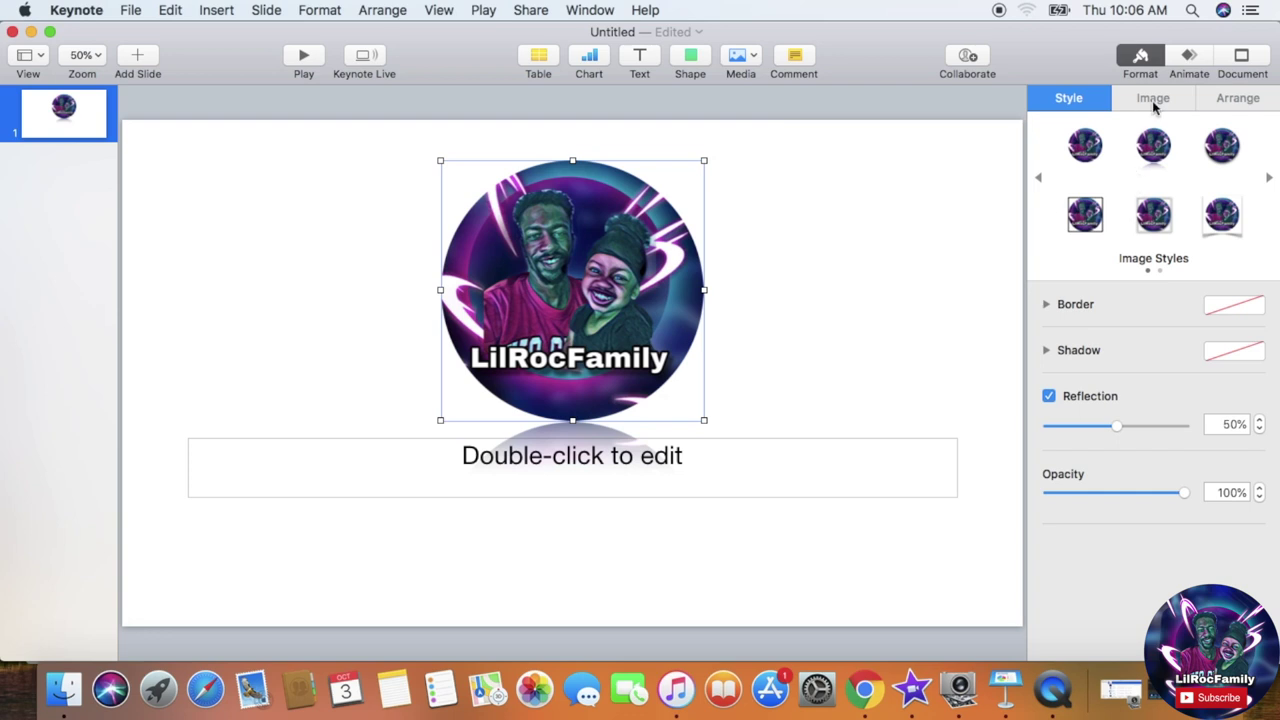
left_click(1200, 62)
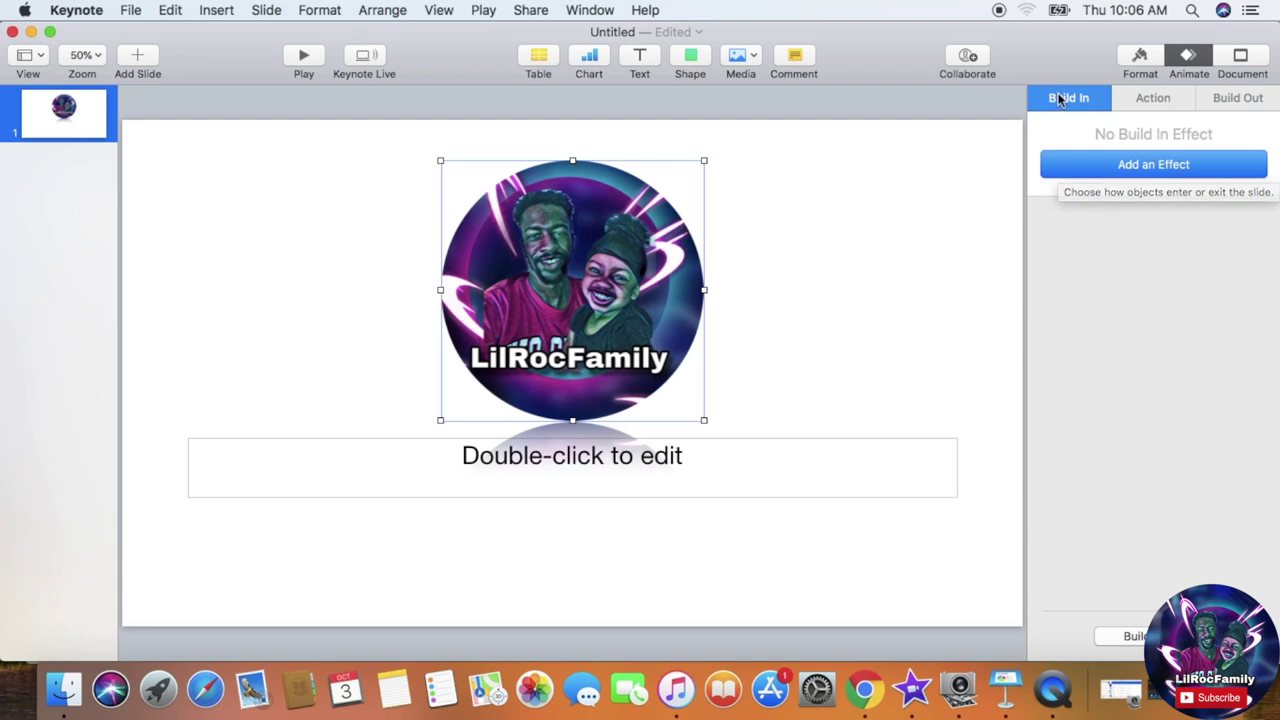
Step: After previewing Wipe, Move In and Fireworks, give the logo an Anvil build-in (1.50 s, build 1)
left_click(1134, 176)
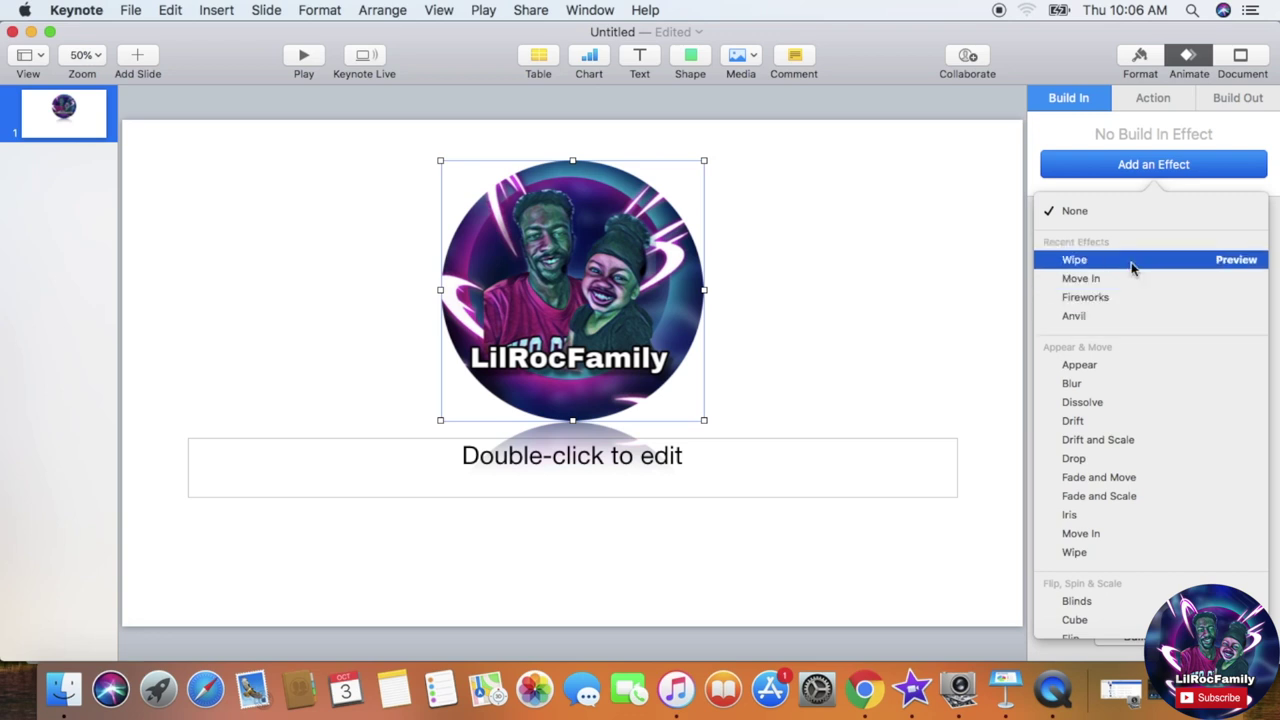
left_click(1234, 261)
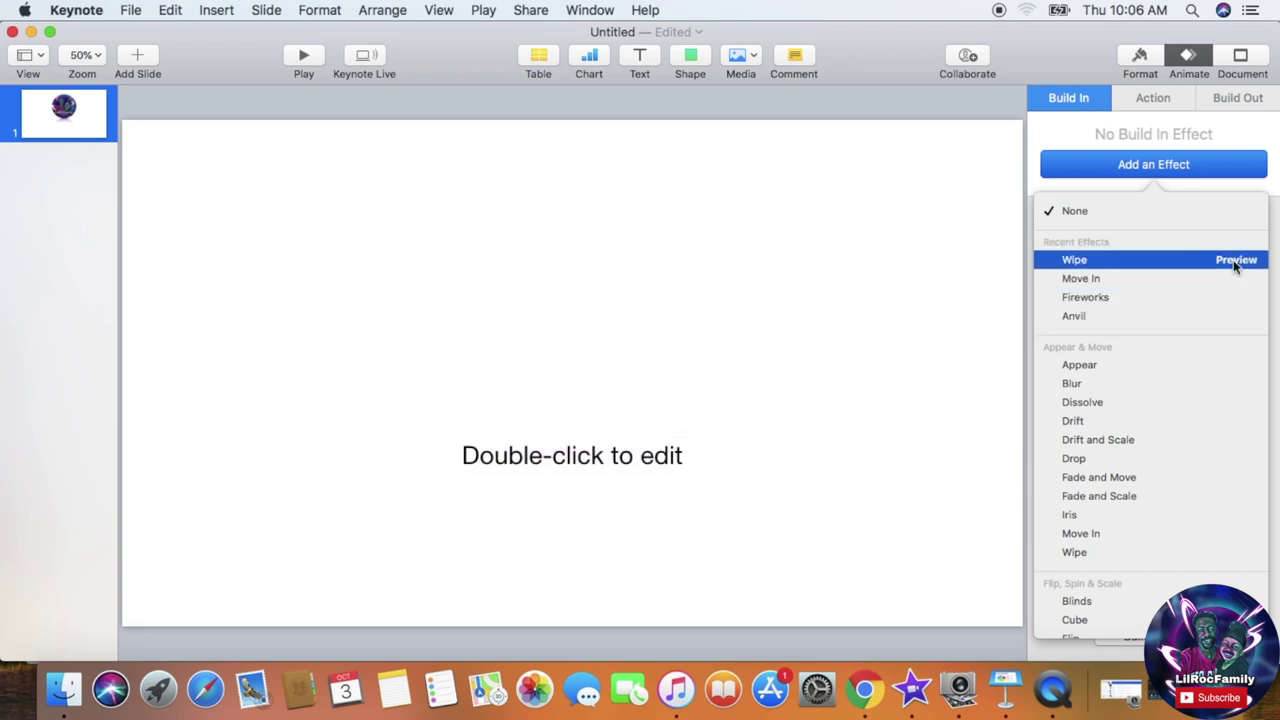
left_click(1236, 287)
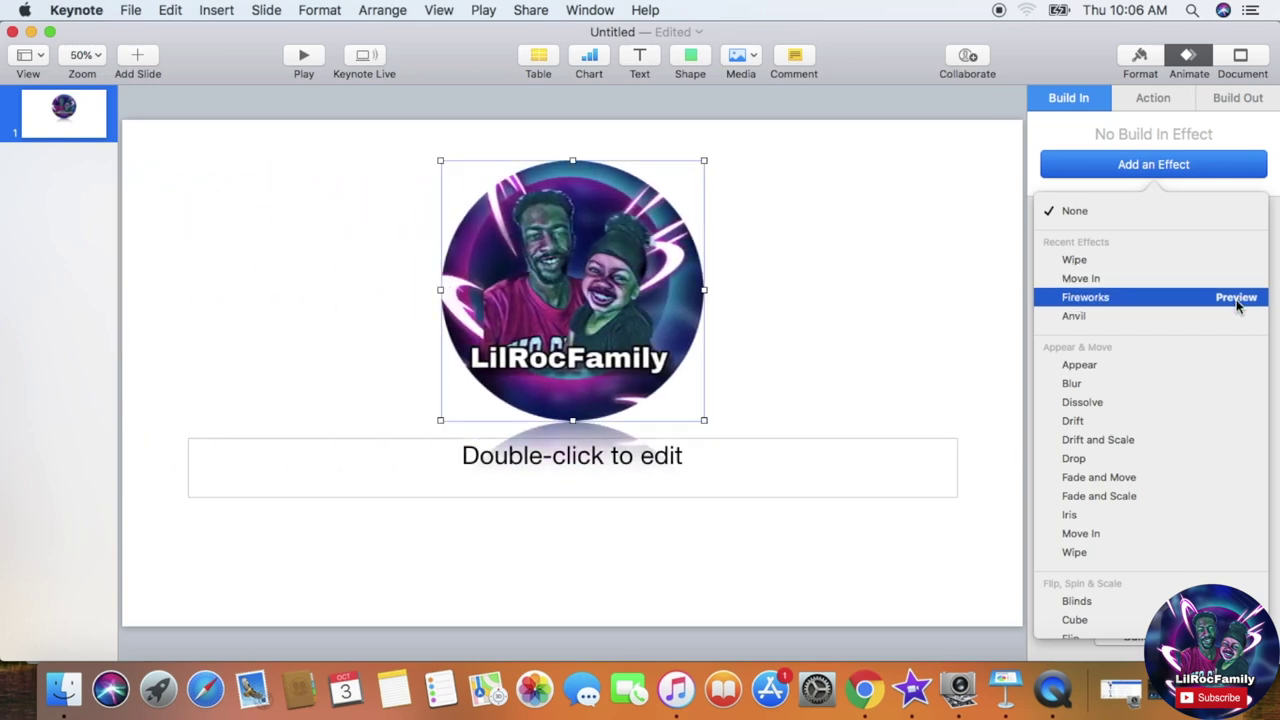
left_click(1236, 300)
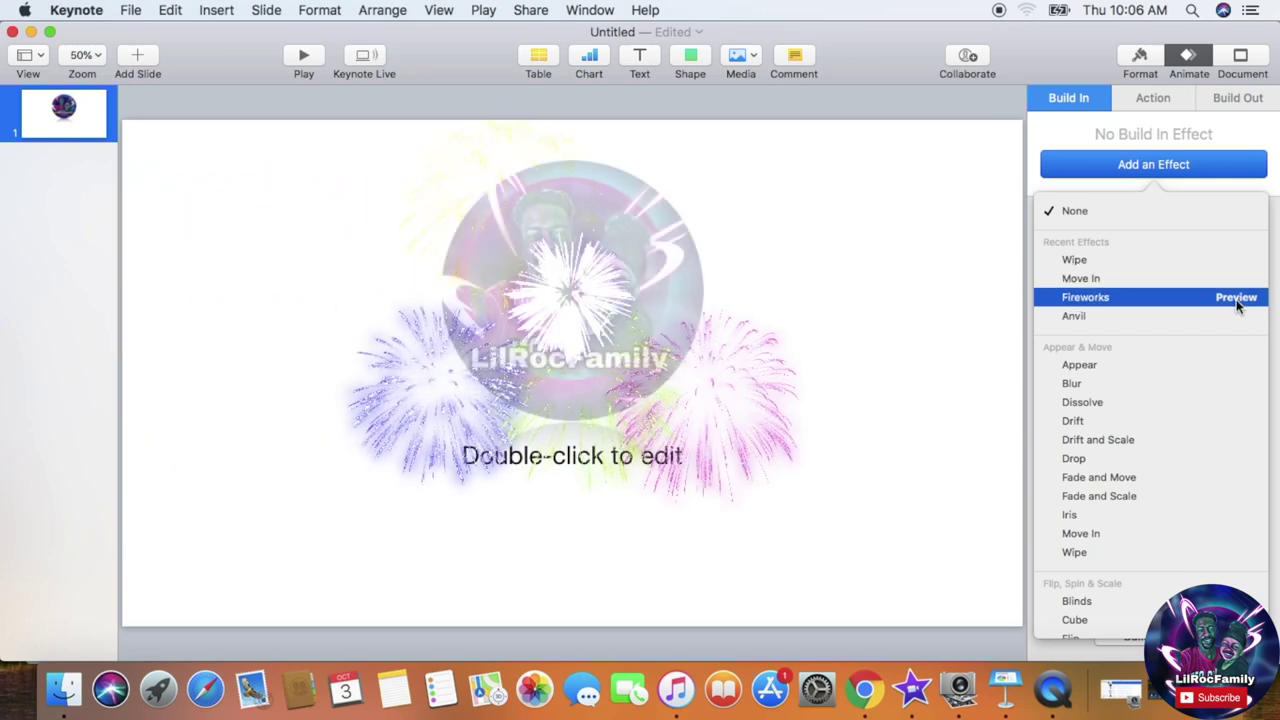
left_click(1236, 316)
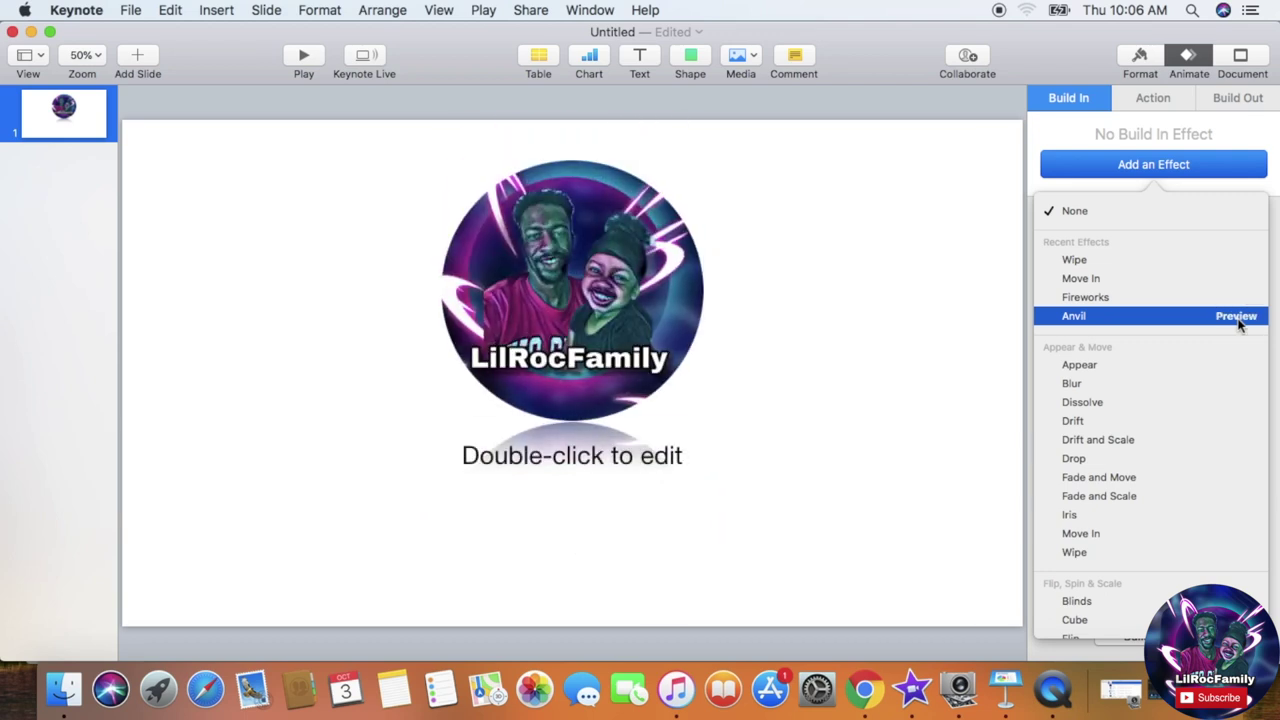
left_click(1199, 318)
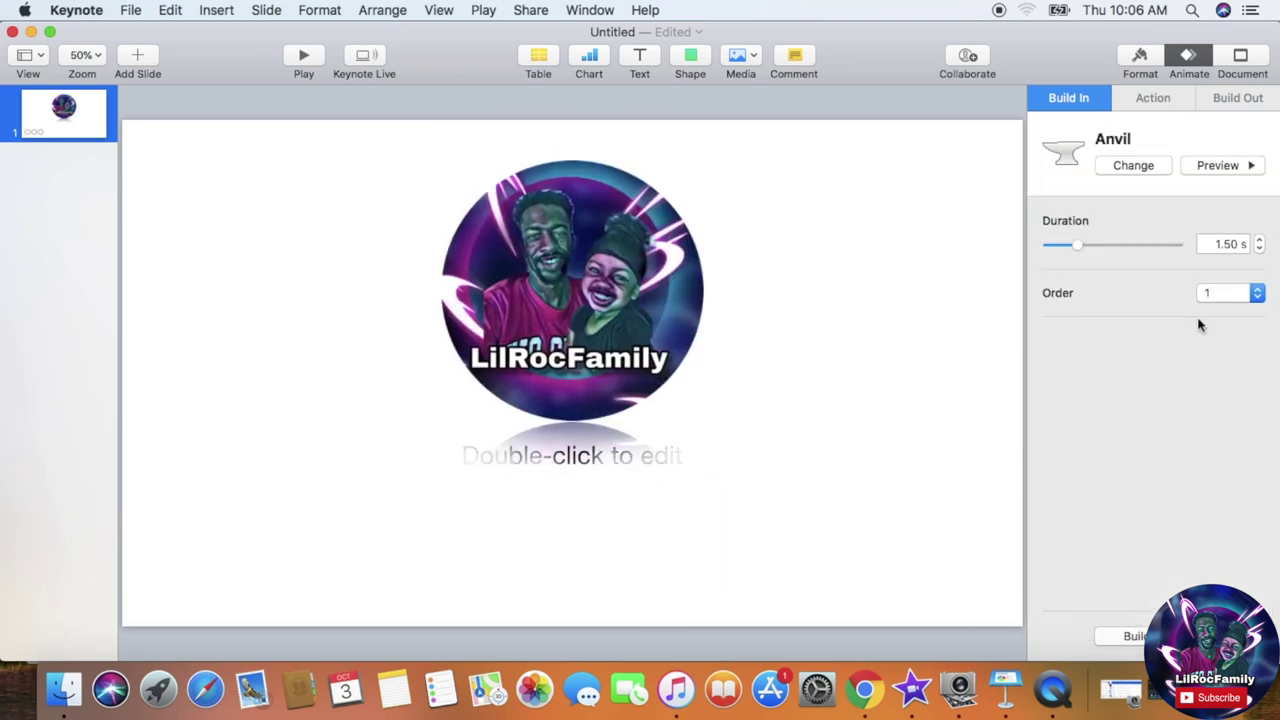
left_click(617, 469)
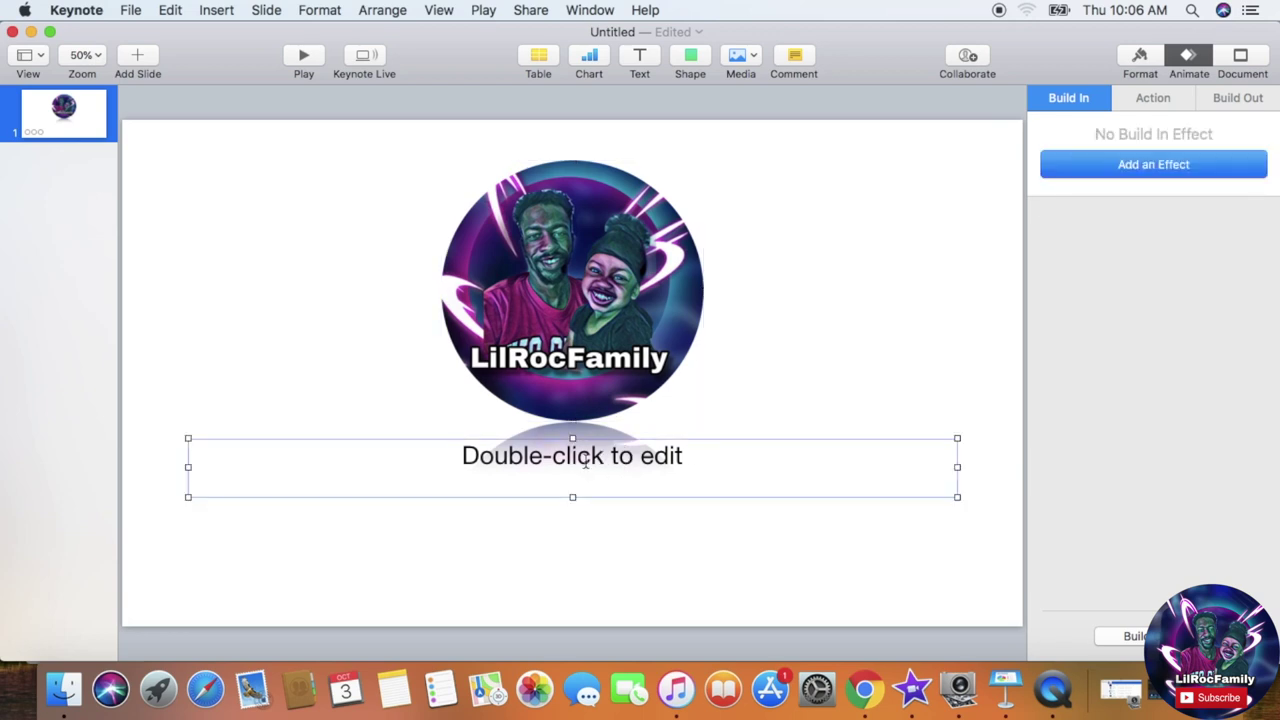
Step: Replace the placeholder text with three @-prefixed social handles, spaced apart on one line
double_click(586, 463)
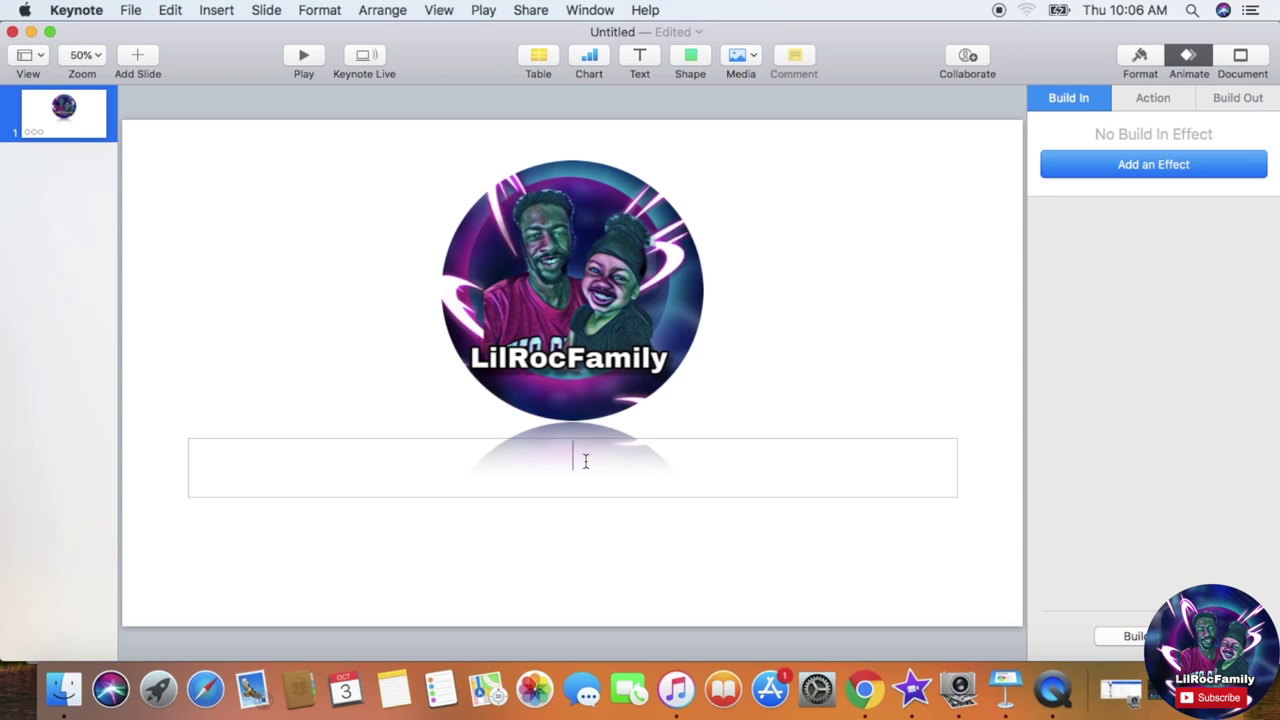
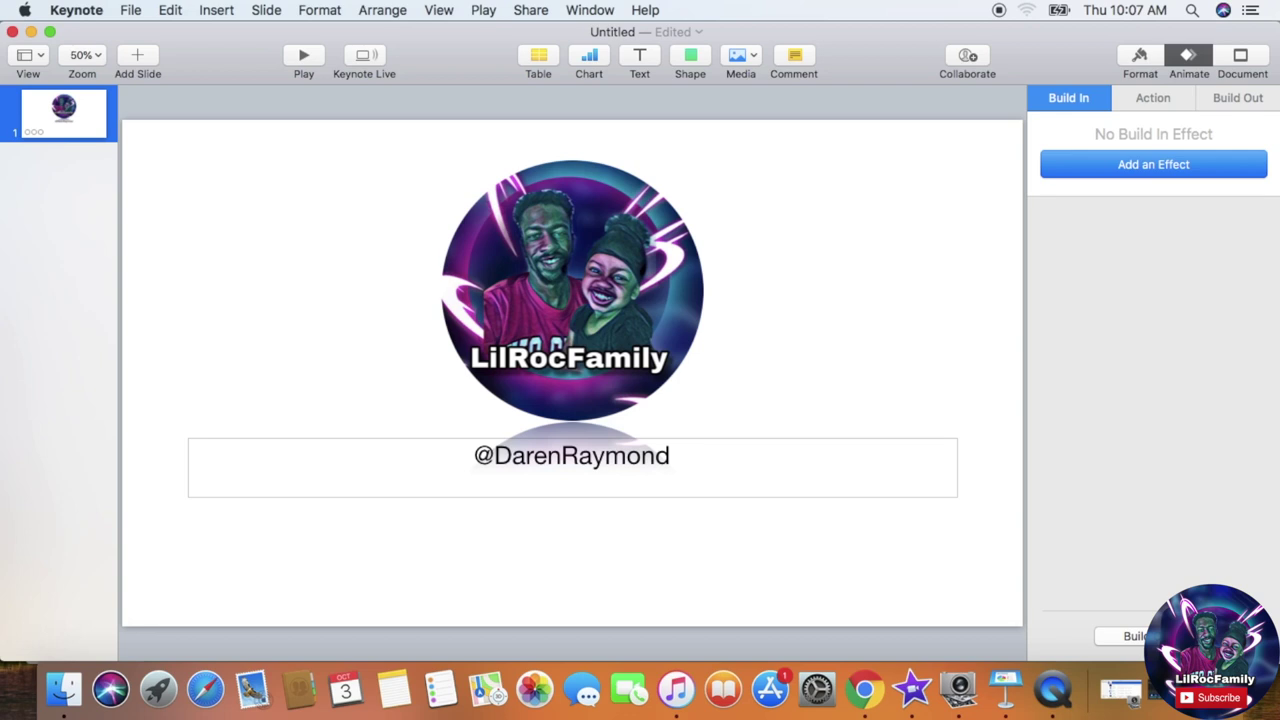
type(" L")
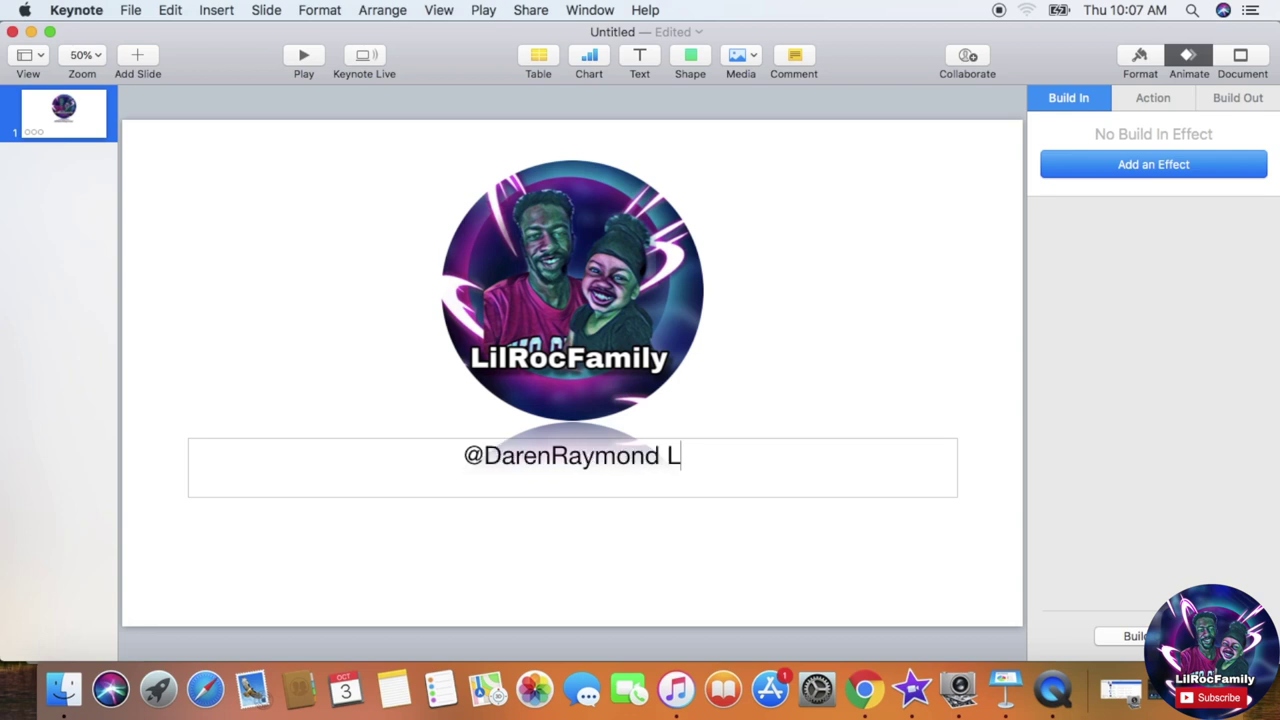
type("ilR")
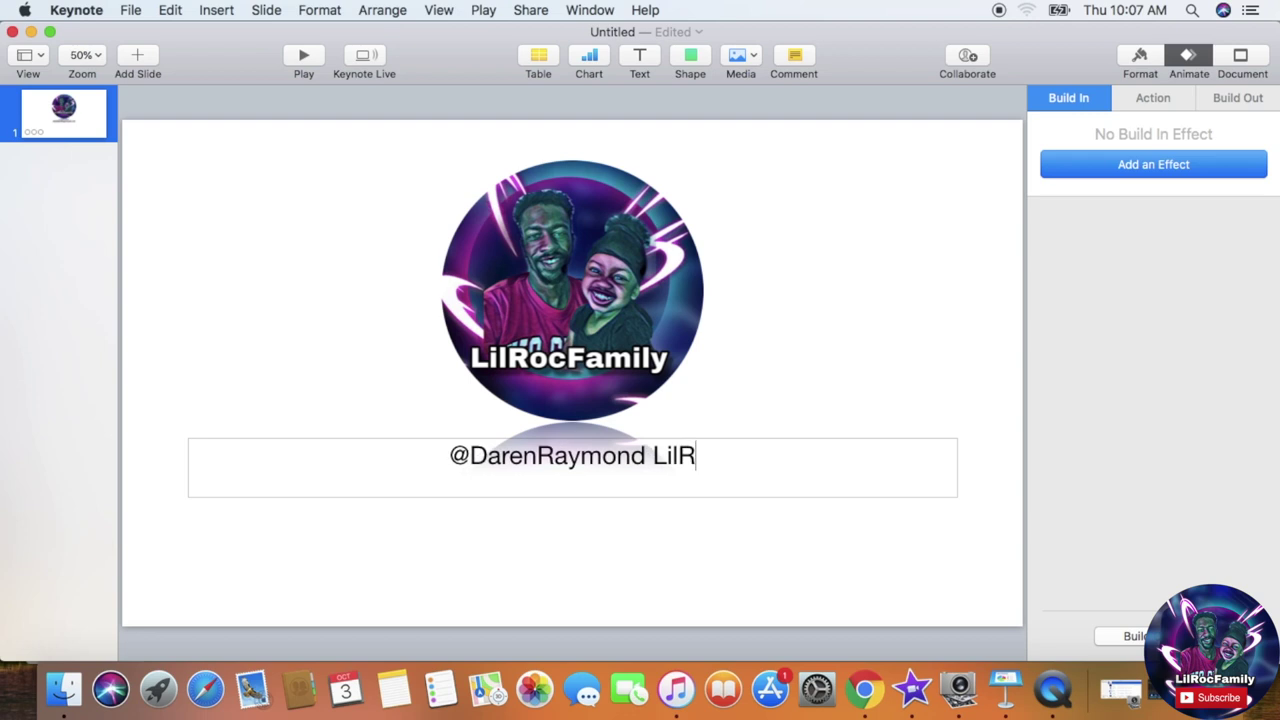
type("oc07712")
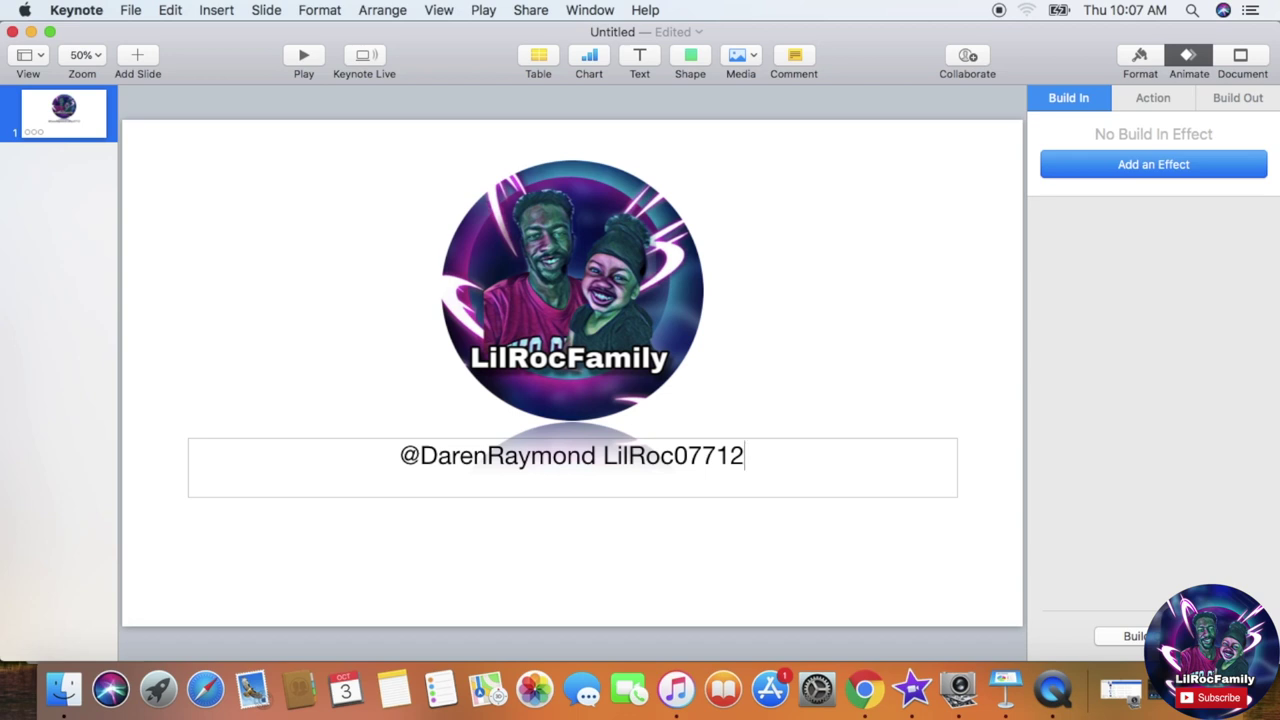
key("Left")
key("Left")
key("Left")
key("Left")
key("Left")
key("Left")
key("Left")
key("Left")
key("Left")
key("Left")
type("@")
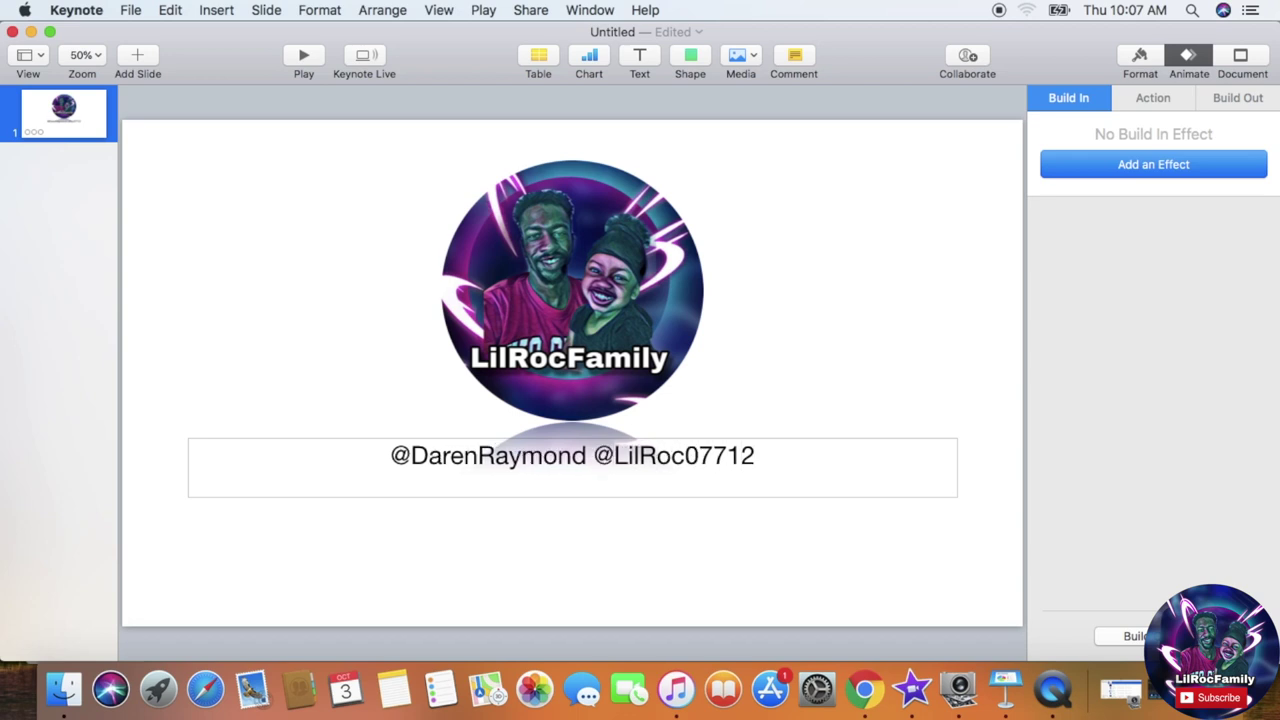
key("Right")
key("Right")
key("Right")
key("Right")
key("Right")
type("@")
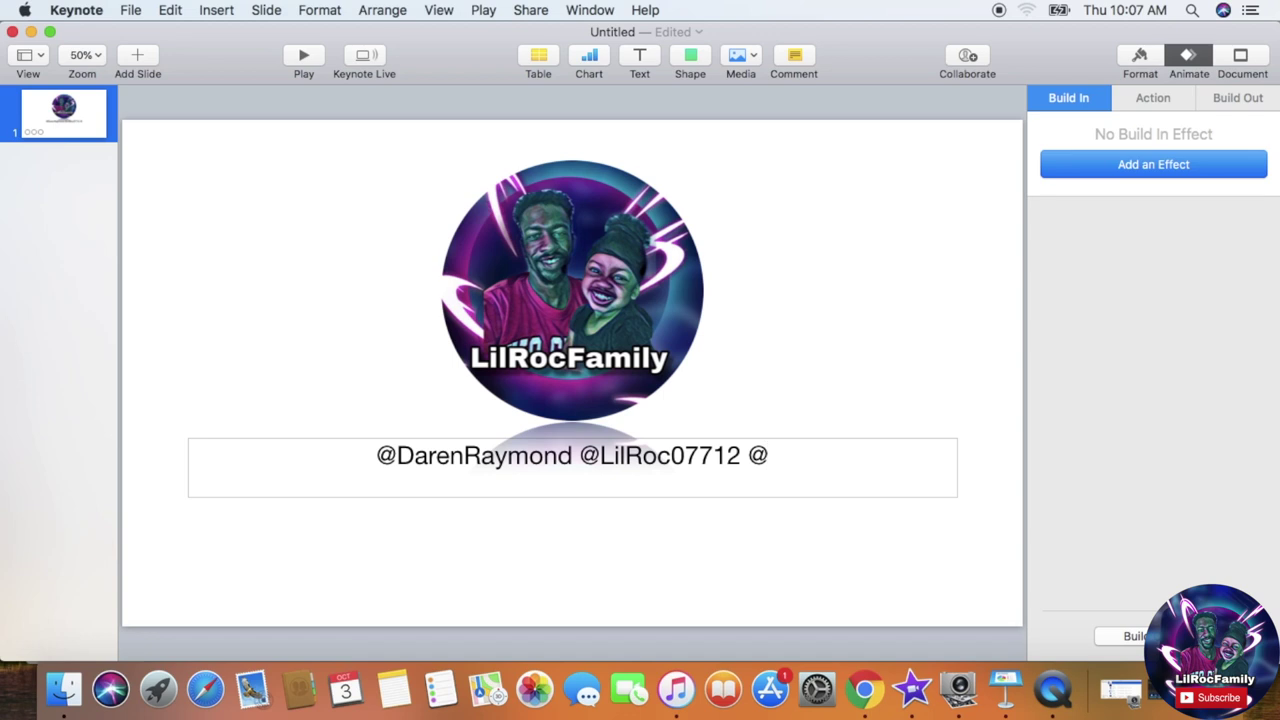
type("Dquil")
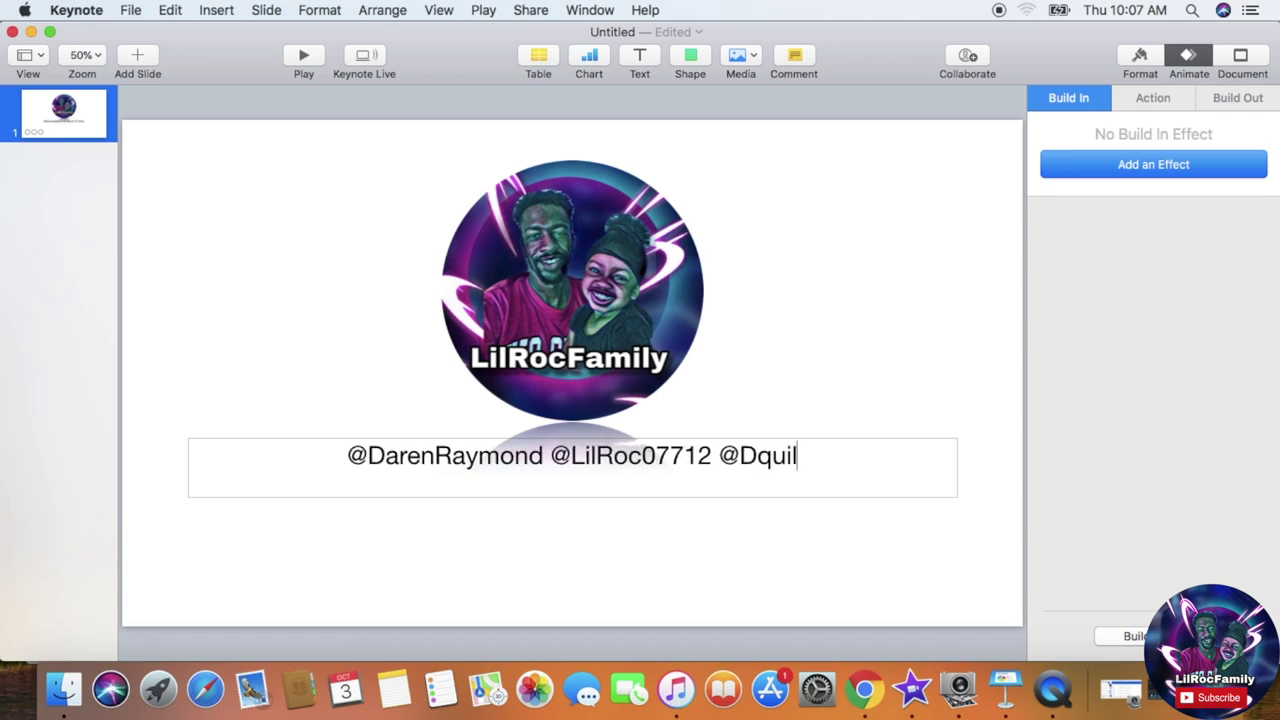
type("raymond")
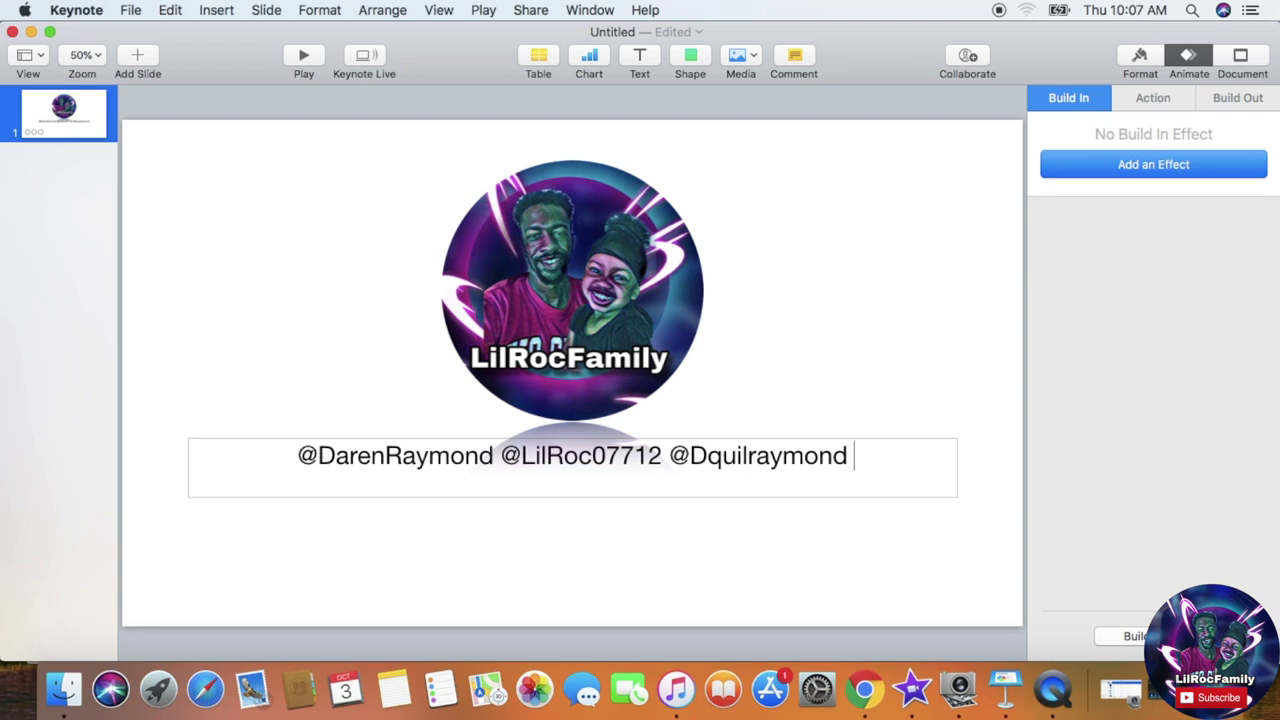
left_click(498, 456)
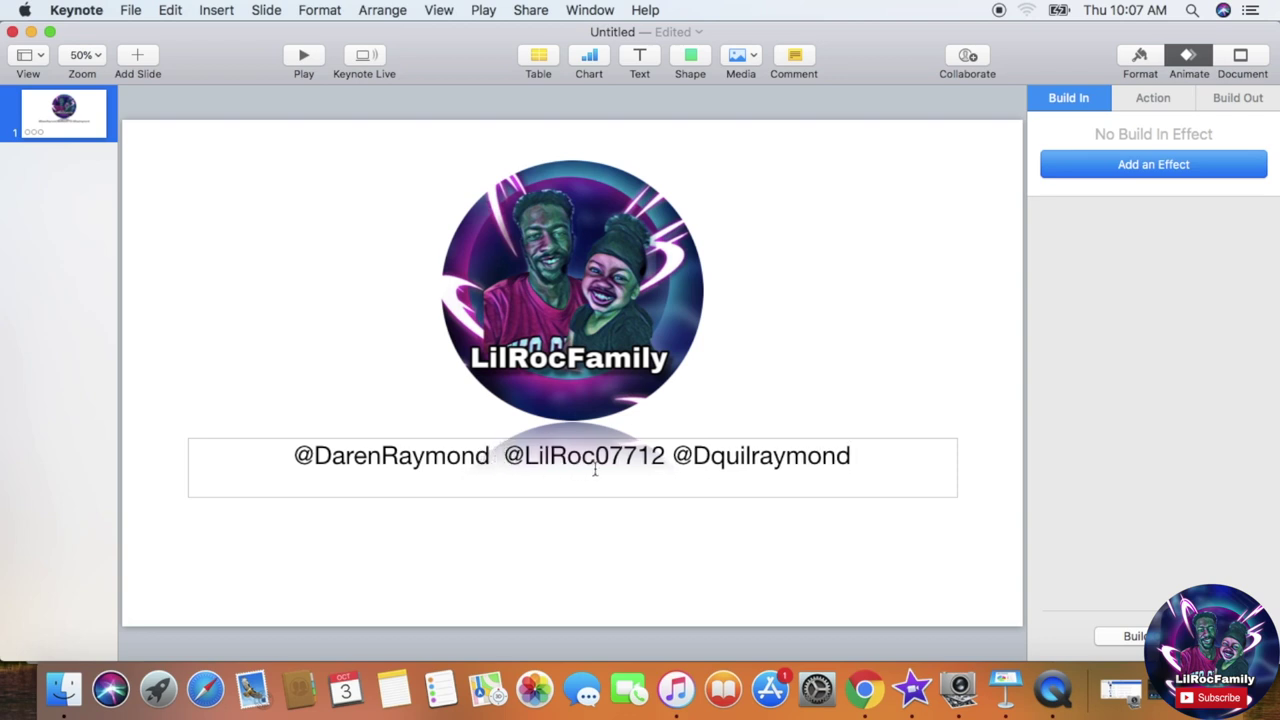
left_click(667, 457)
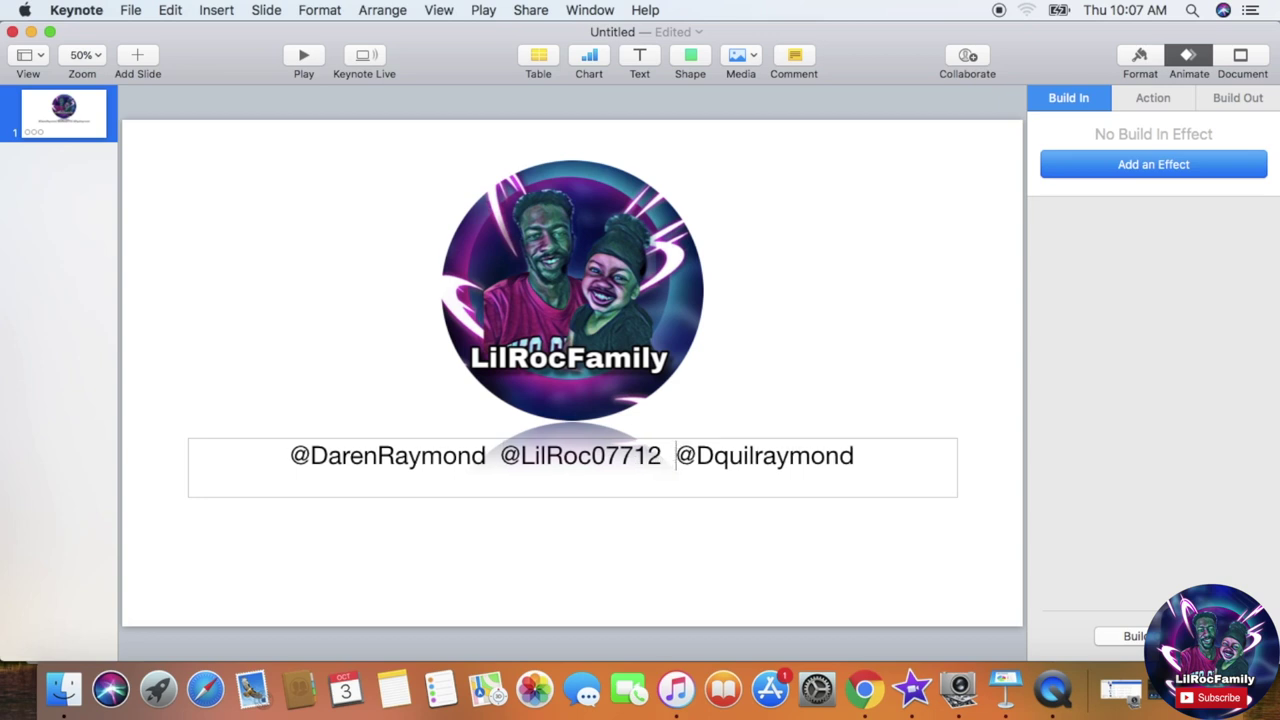
Step: Insert the Facebook logo image GEVP4450.PNG from Downloads onto the slide
left_click(139, 13)
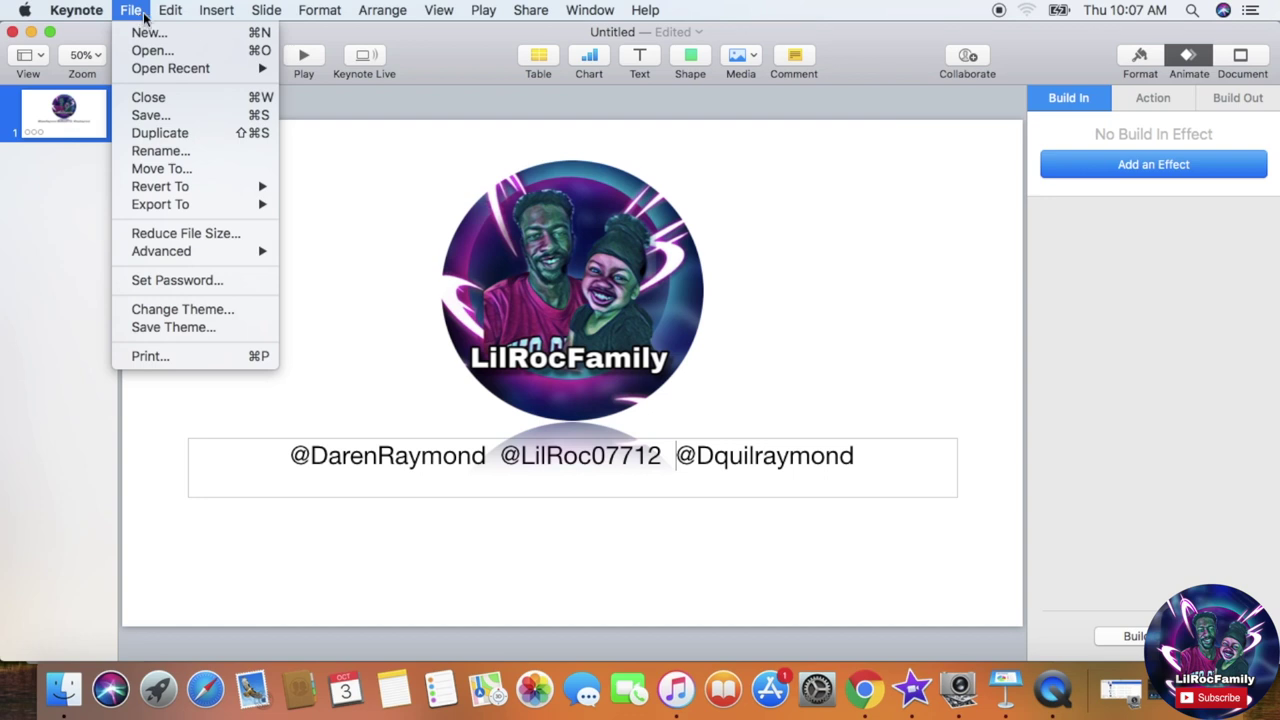
mouse_move(162, 12)
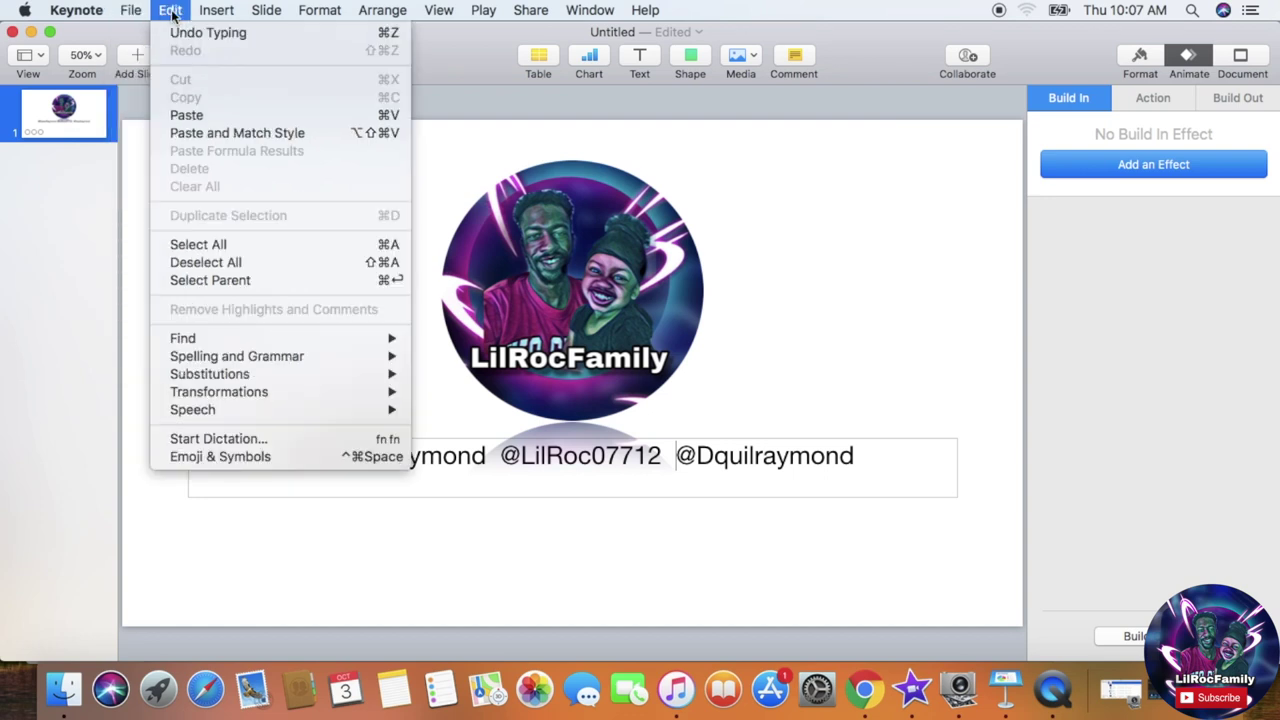
mouse_move(204, 14)
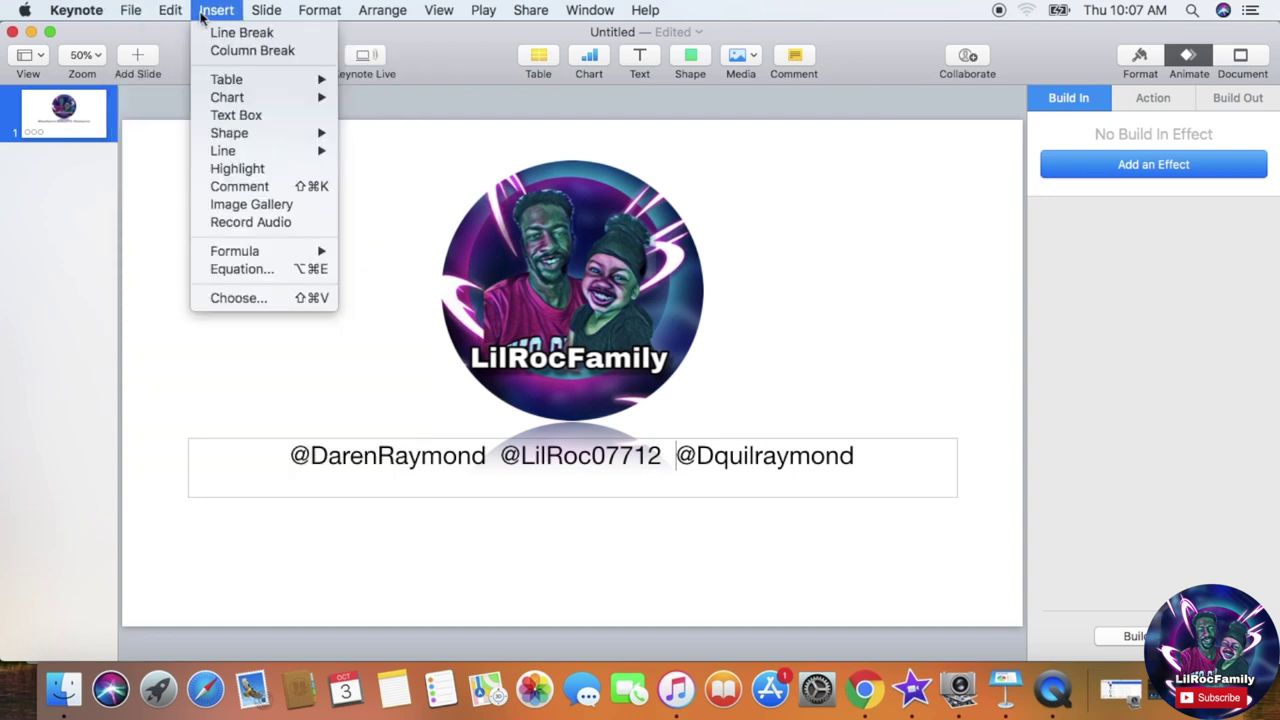
left_click(256, 304)
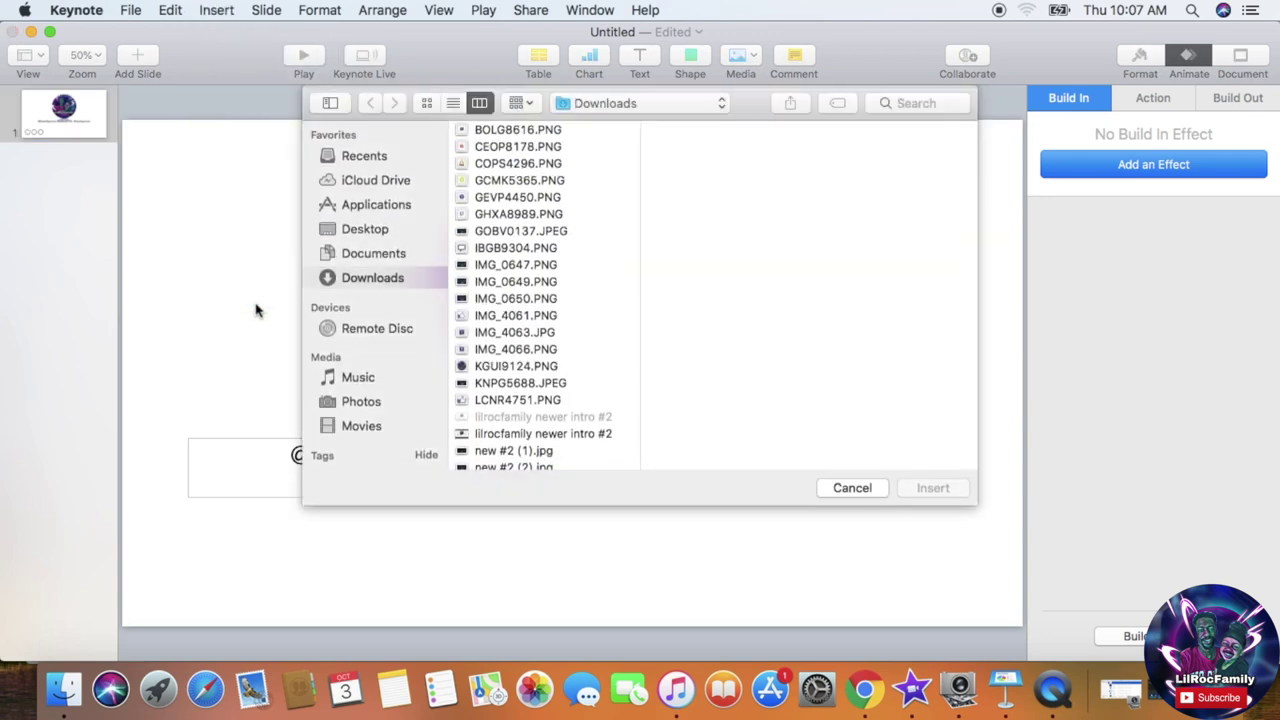
left_click(497, 130)
key("Down")
key("Down")
key("Down")
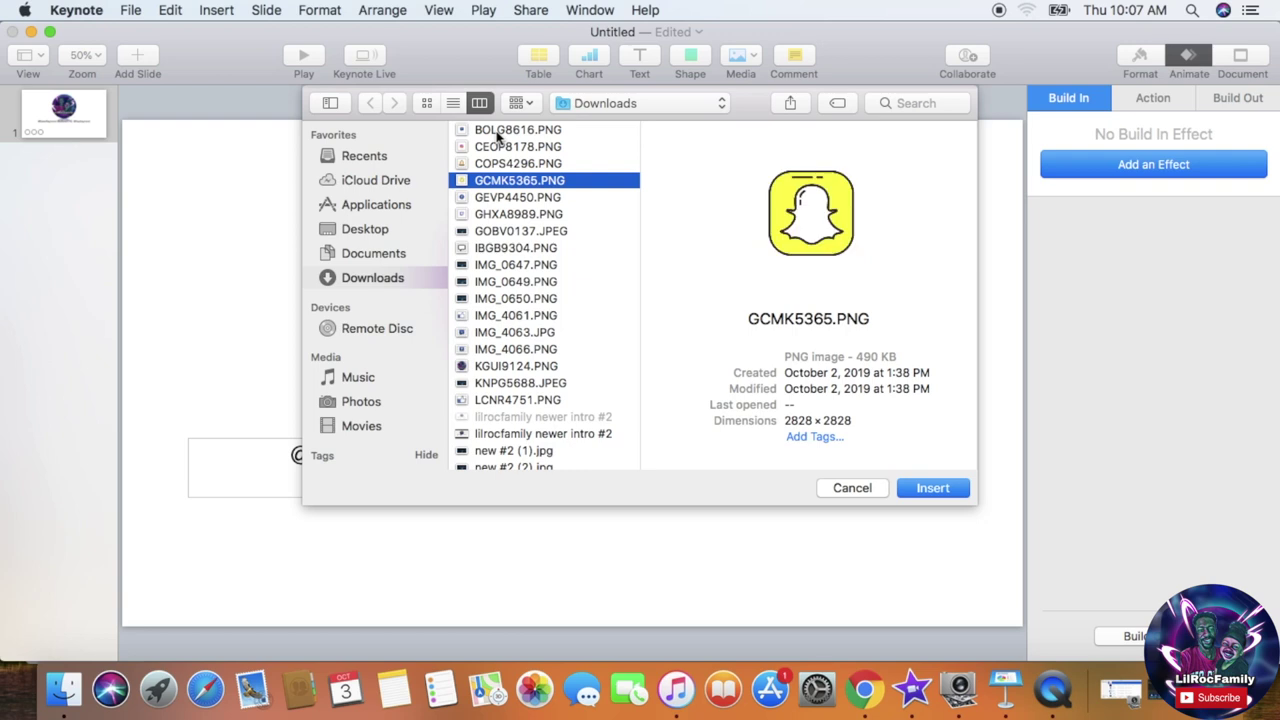
key("Down")
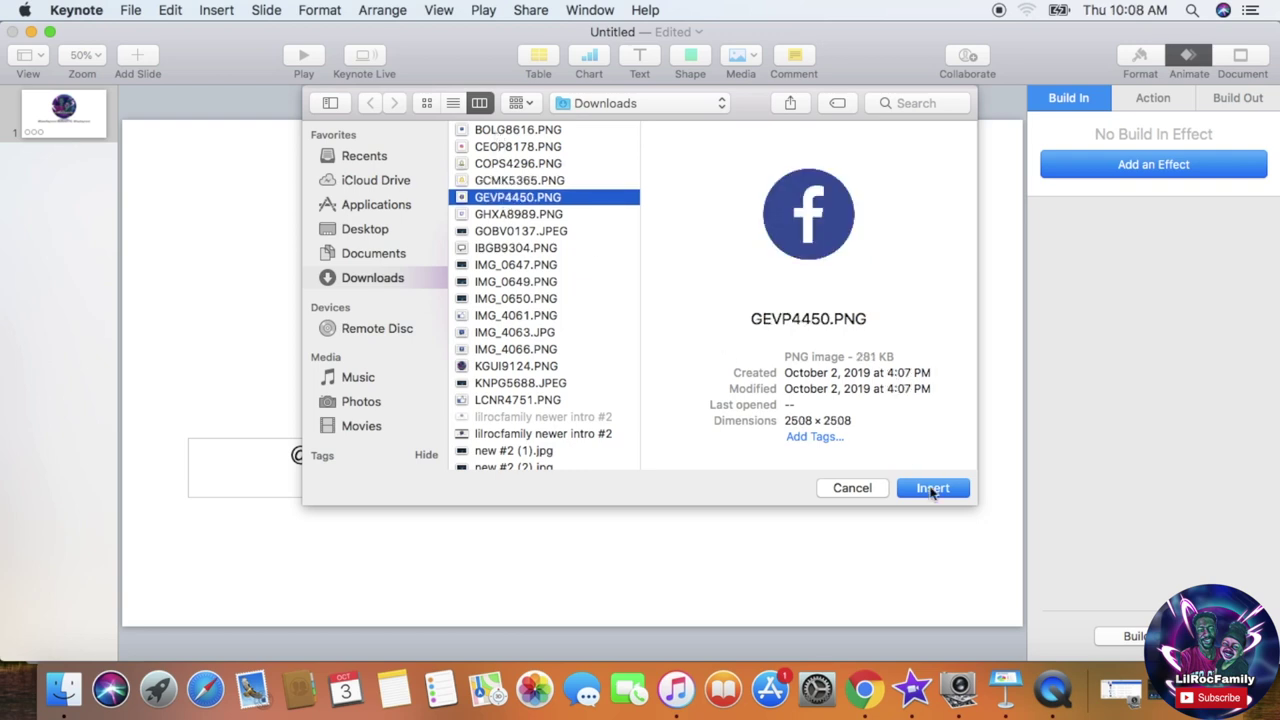
left_click(931, 488)
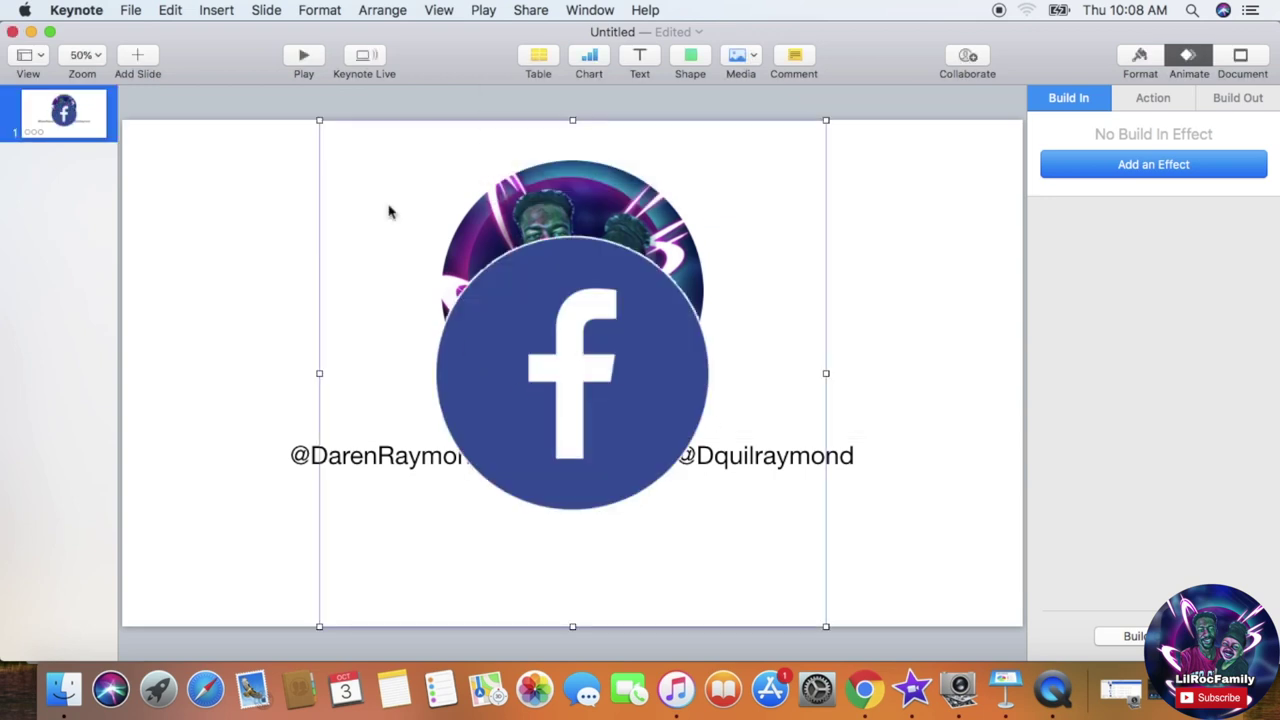
Step: Shrink the Facebook logo to icon size and place it left of the first handle
left_click_drag(320, 120, 751, 552)
left_click_drag(788, 590, 265, 455)
left_click(300, 334)
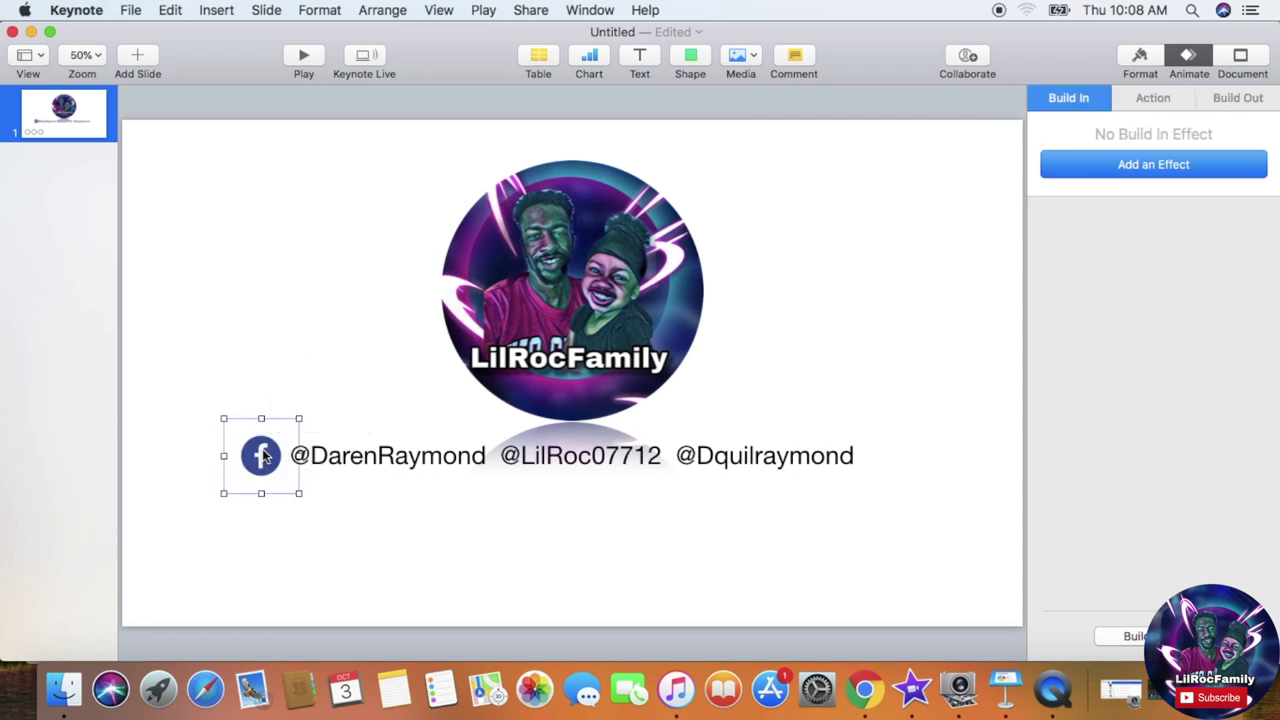
left_click(372, 390)
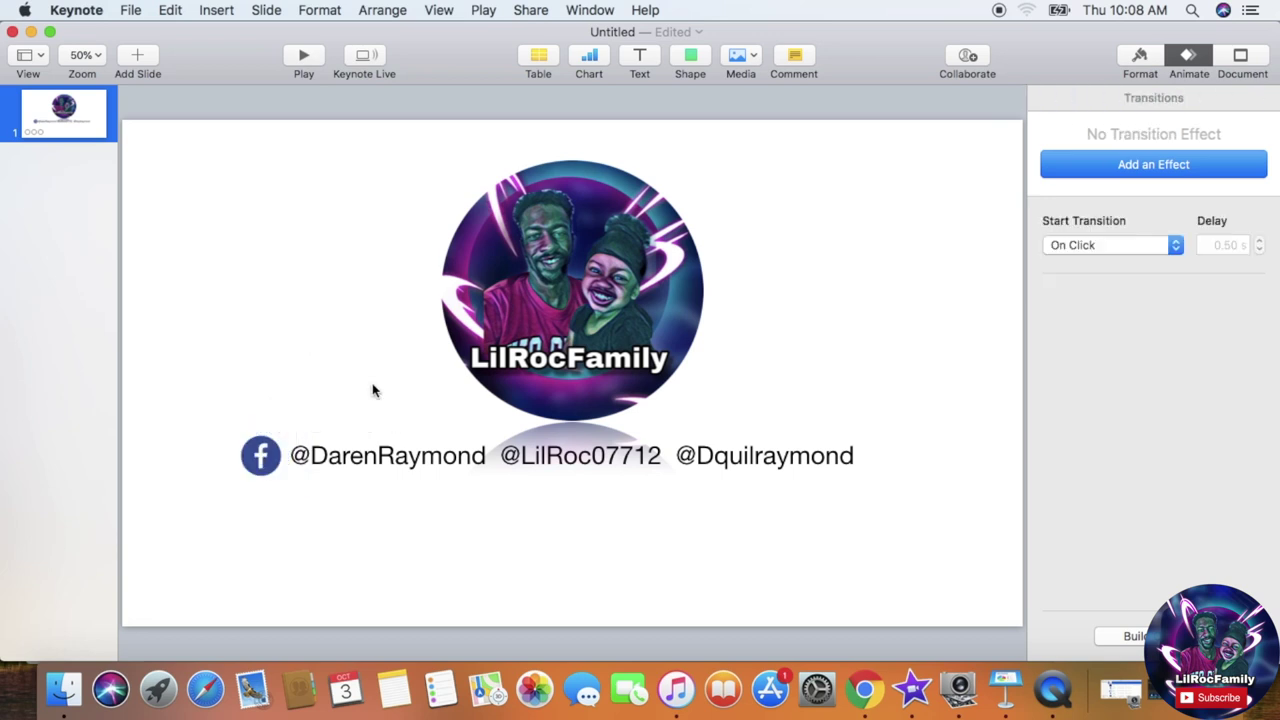
left_click(224, 12)
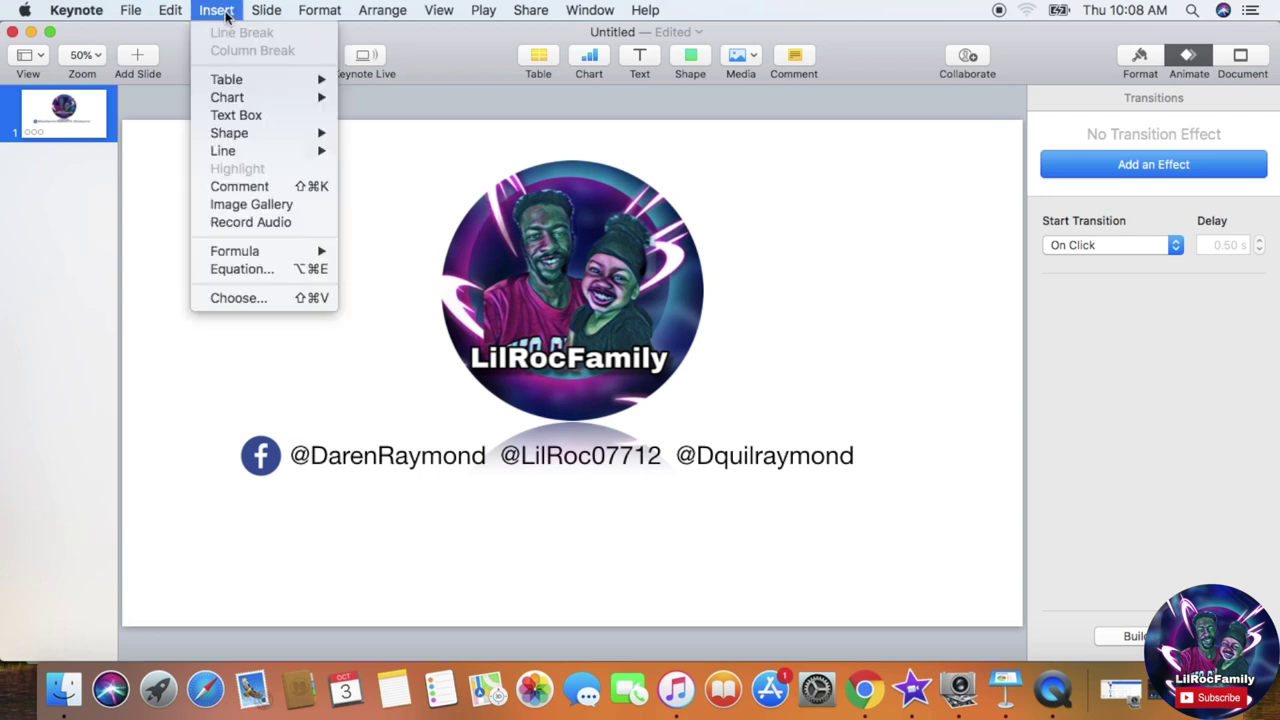
Step: Insert the Snapchat logo, shrink it to icon size, and move it into the handles row
left_click(250, 300)
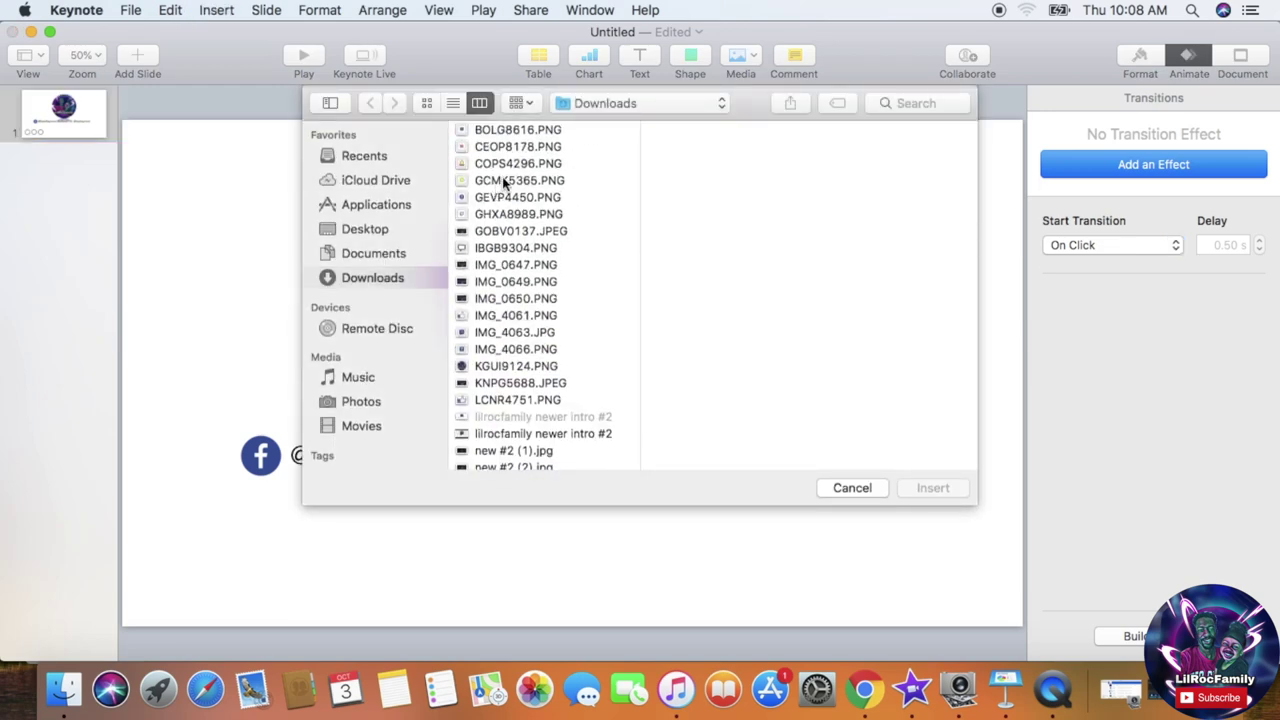
left_click(505, 182)
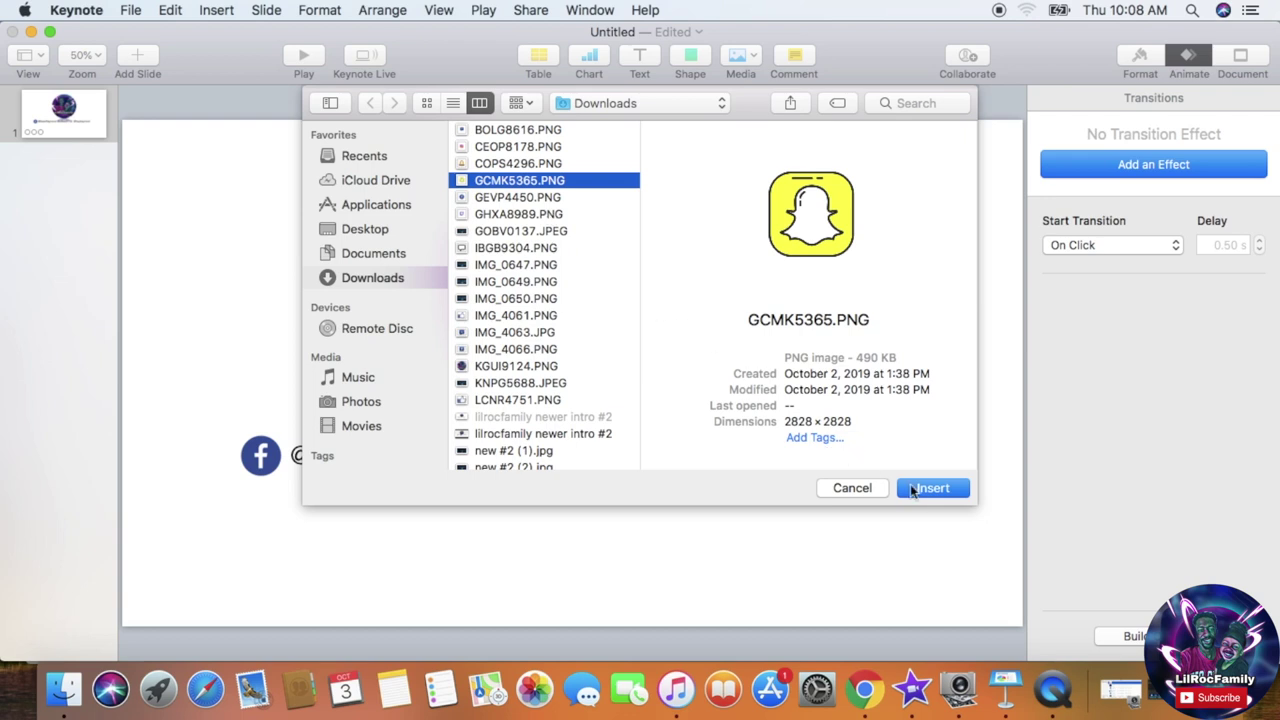
left_click(911, 484)
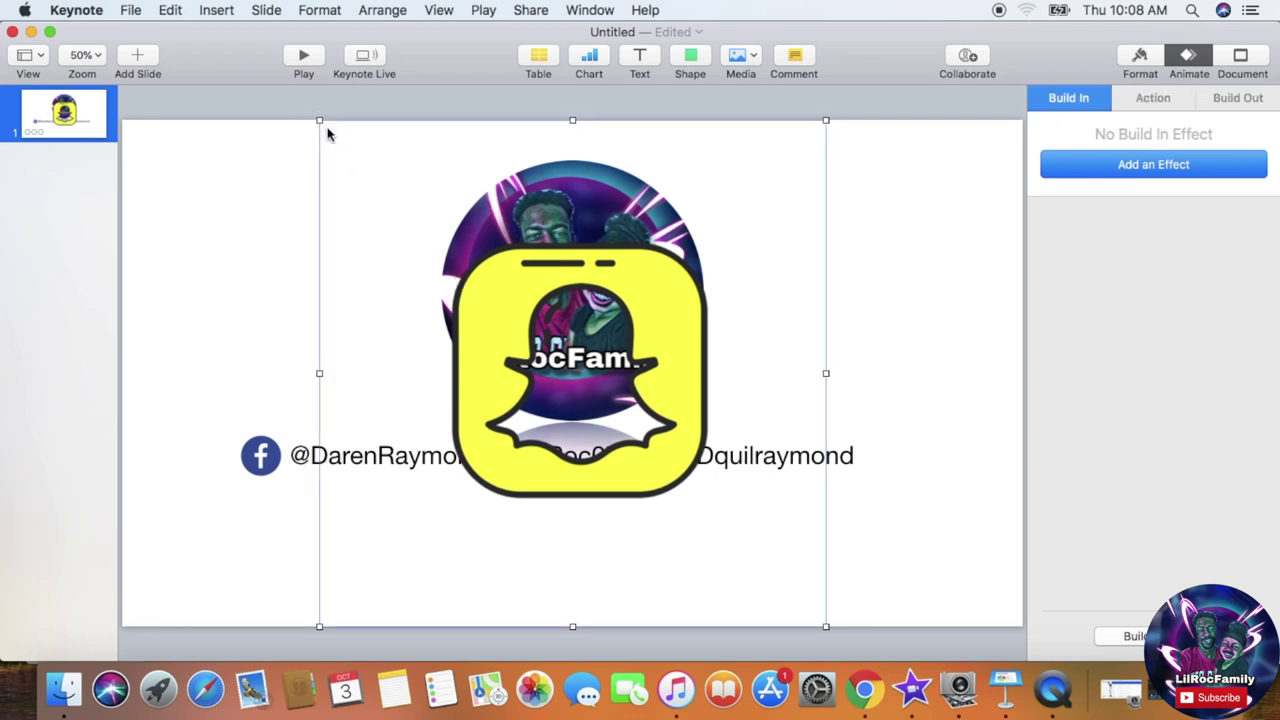
left_click_drag(320, 124, 741, 542)
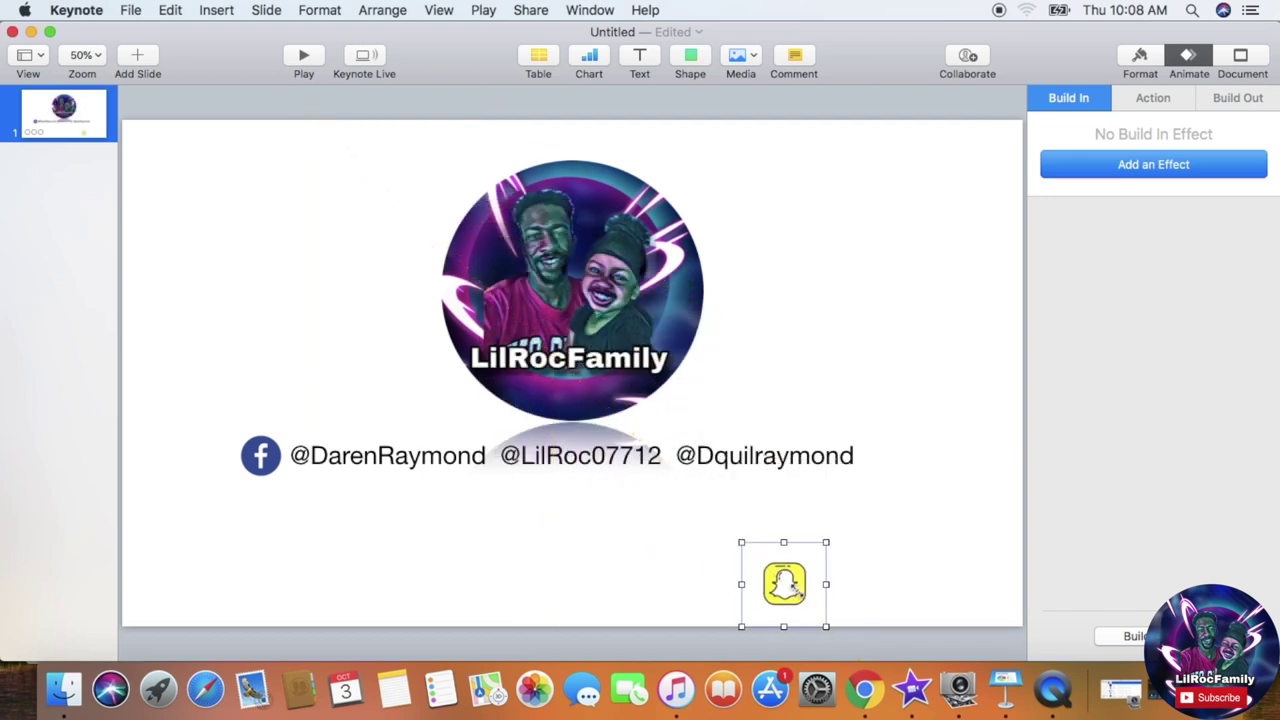
left_click(746, 547)
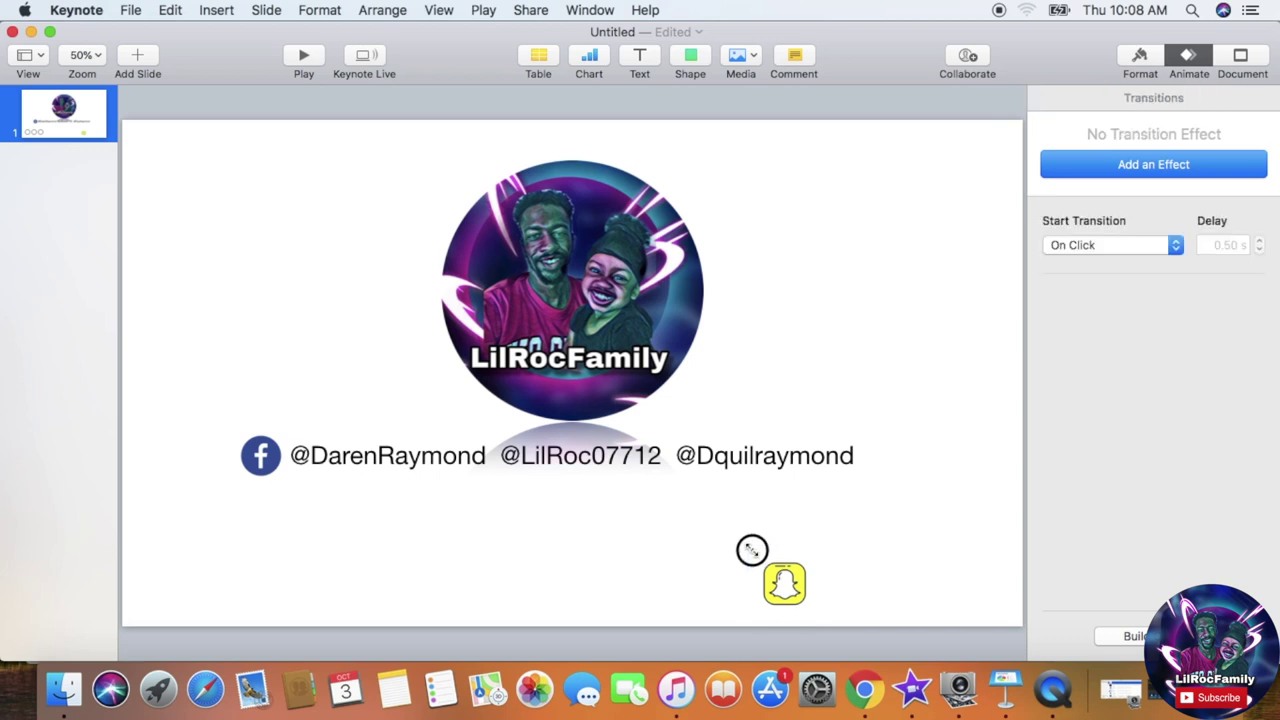
left_click(749, 549)
left_click_drag(742, 545, 762, 563)
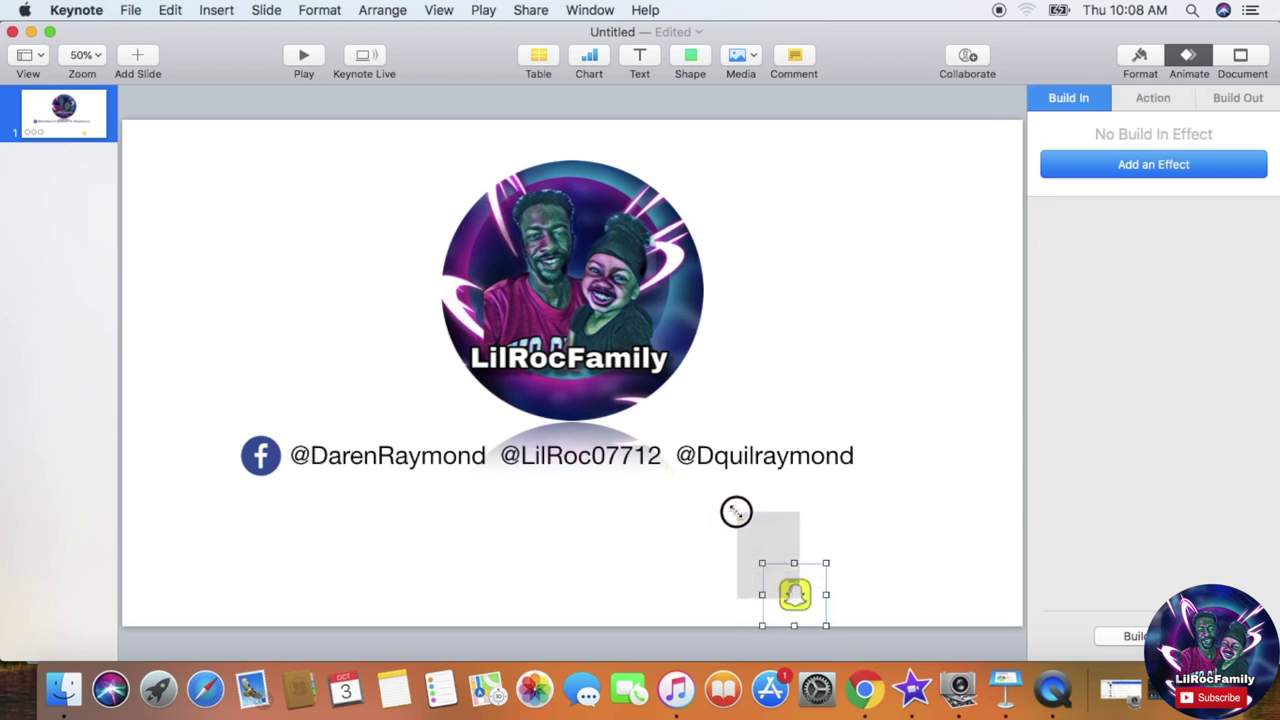
left_click(793, 603)
left_click_drag(793, 603, 662, 470)
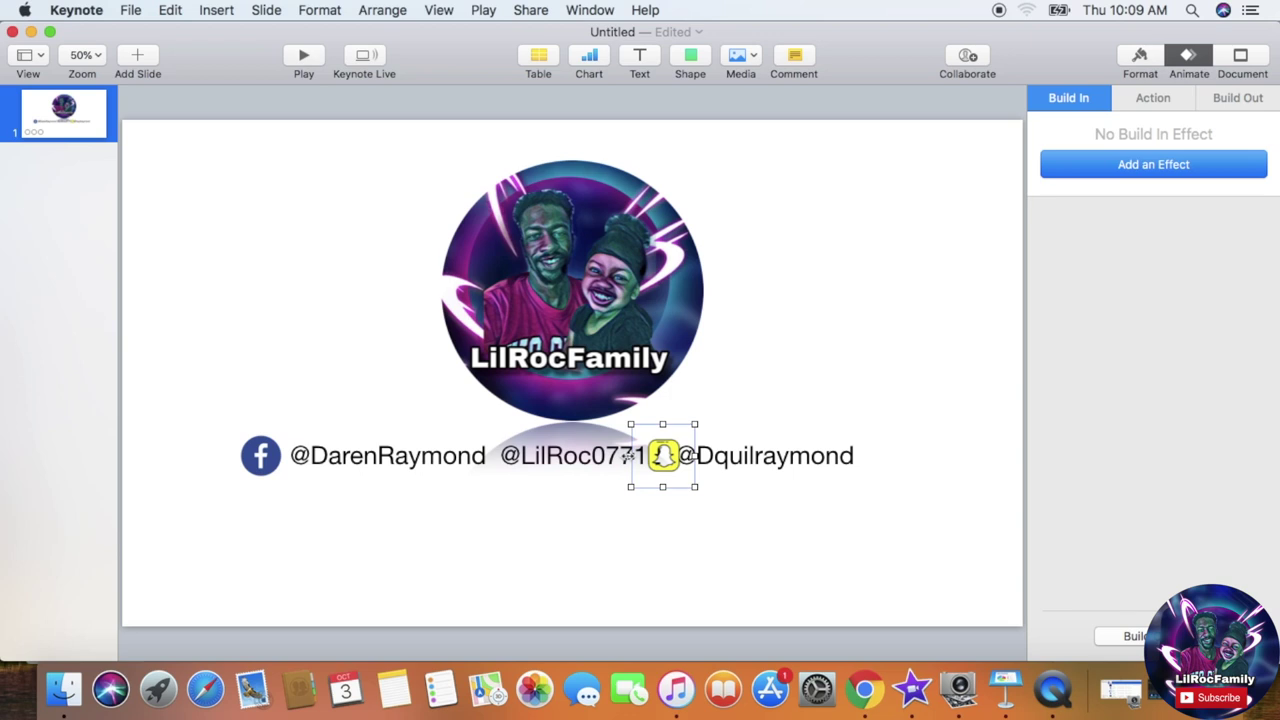
Step: Fix the handles text spacing around the Snapchat icon and nudge the Facebook icon left
left_click(613, 457)
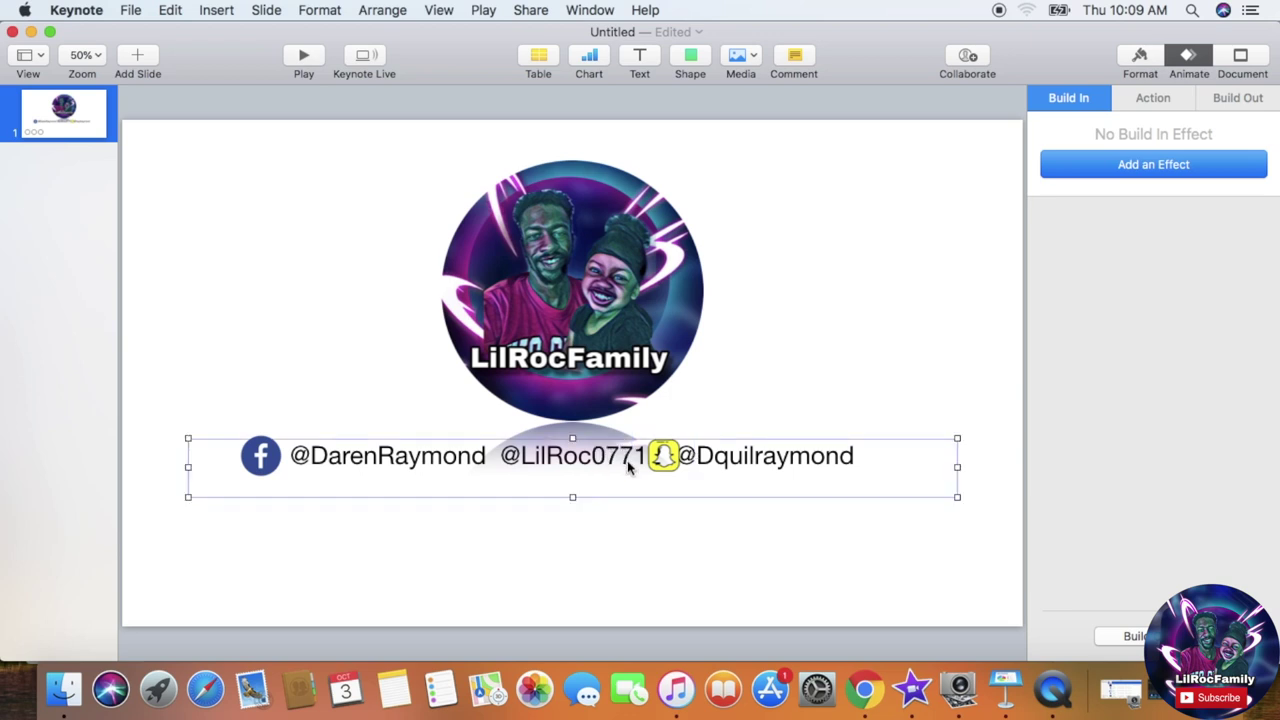
left_click(627, 460)
key("Right")
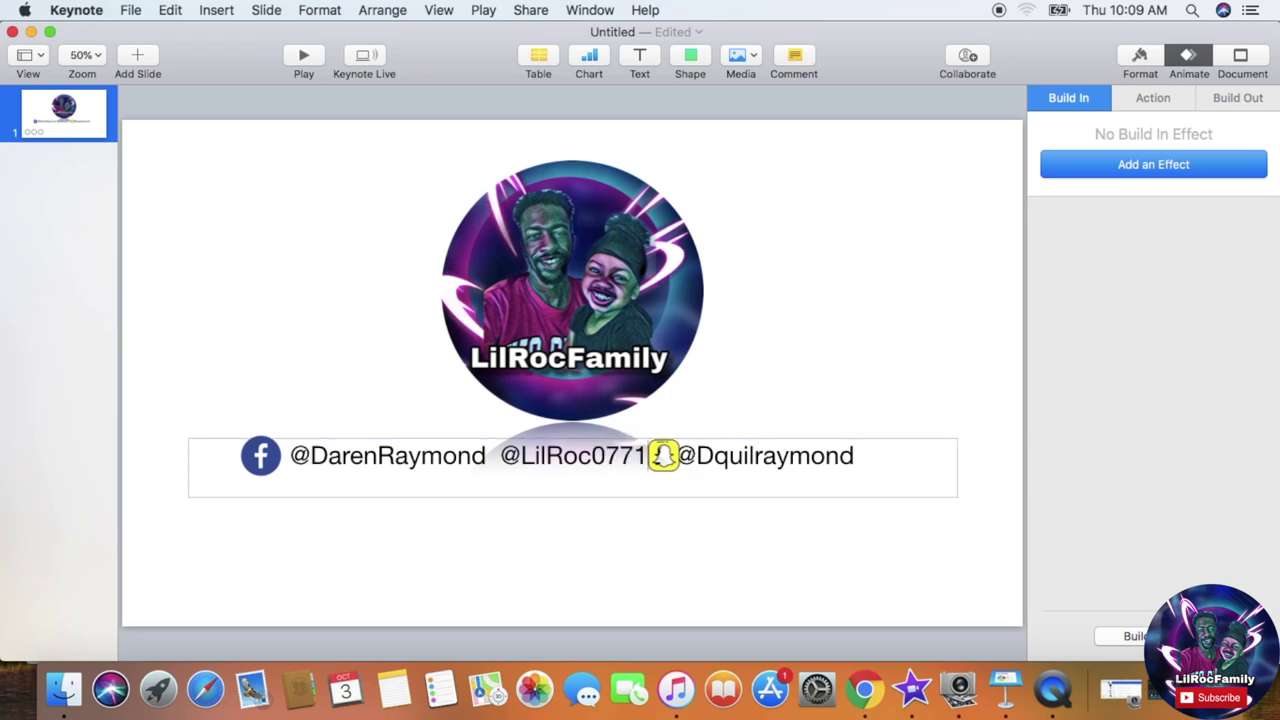
type("2")
key("Right")
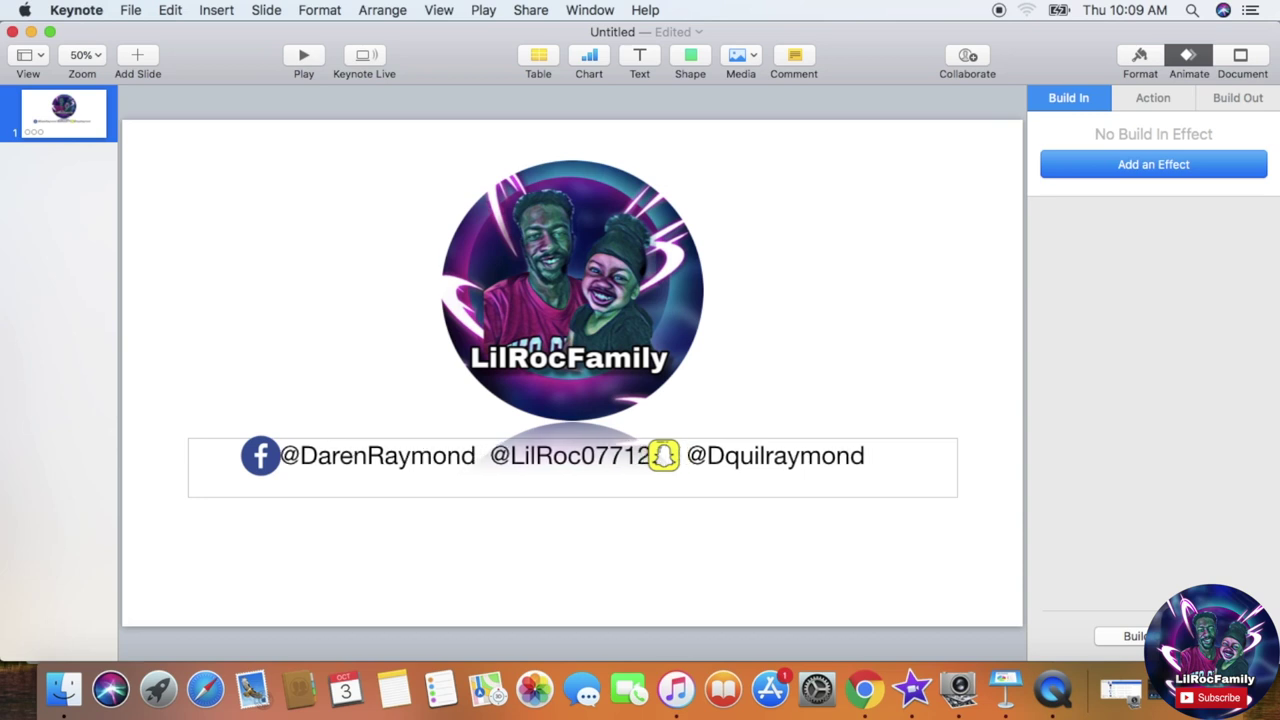
key("BackSpace")
key("BackSpace")
key("BackSpace")
key("BackSpace")
key("BackSpace")
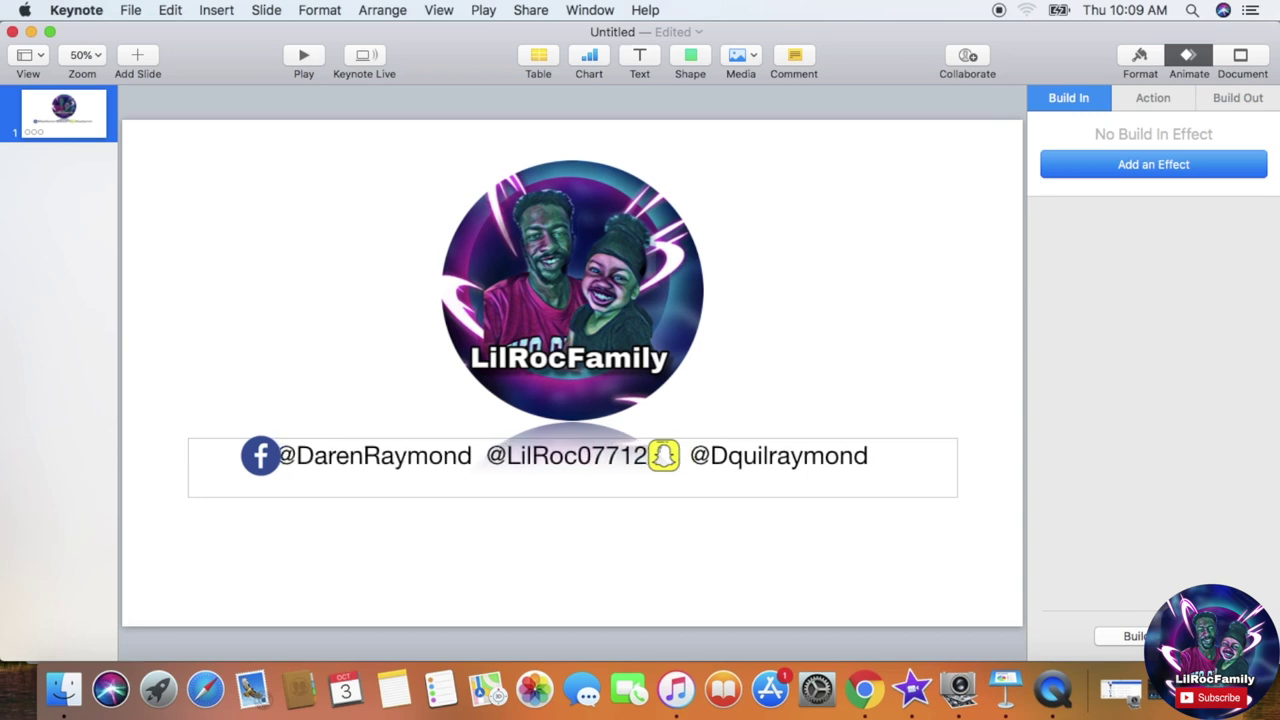
key("BackSpace")
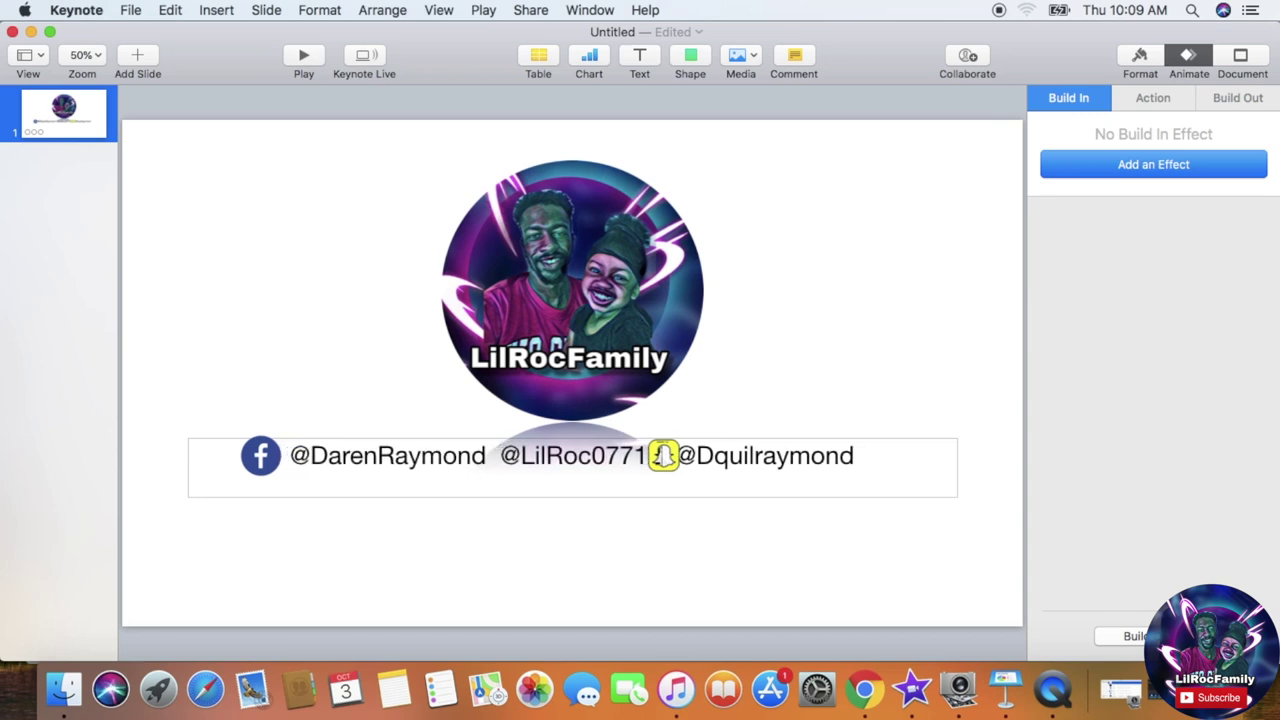
type("2")
key("Right")
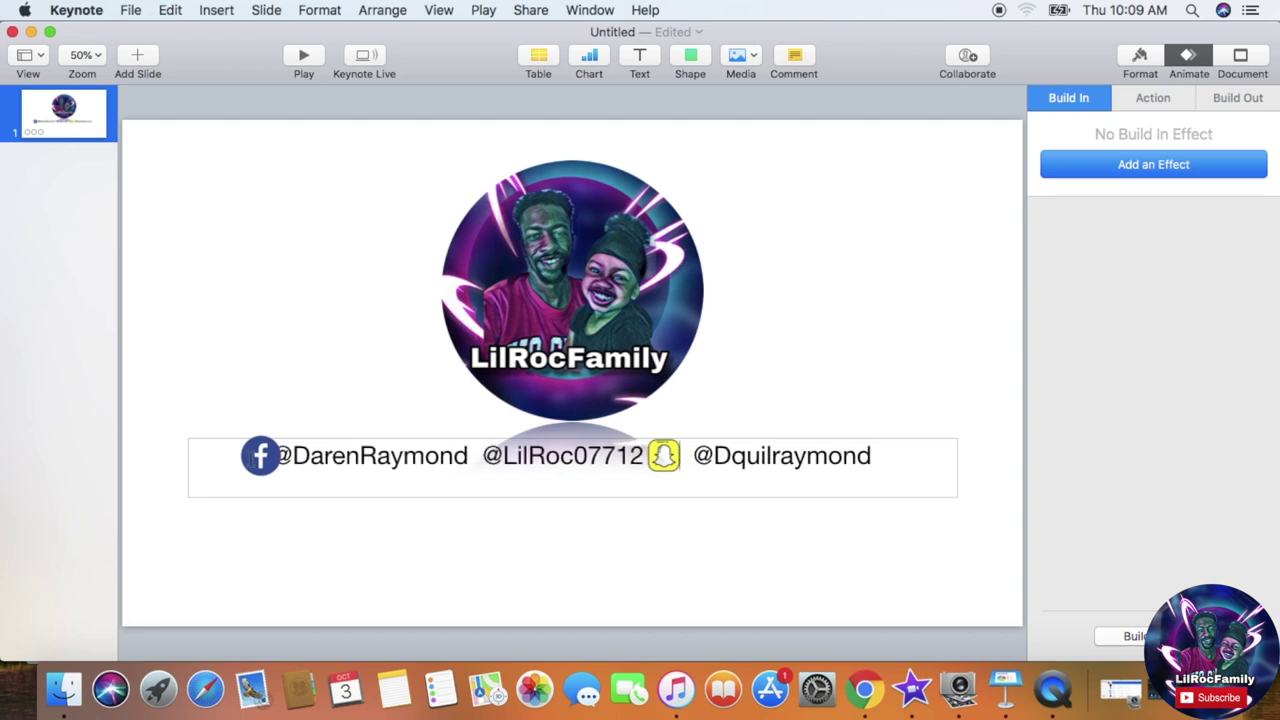
left_click(280, 356)
left_click_drag(246, 456, 222, 460)
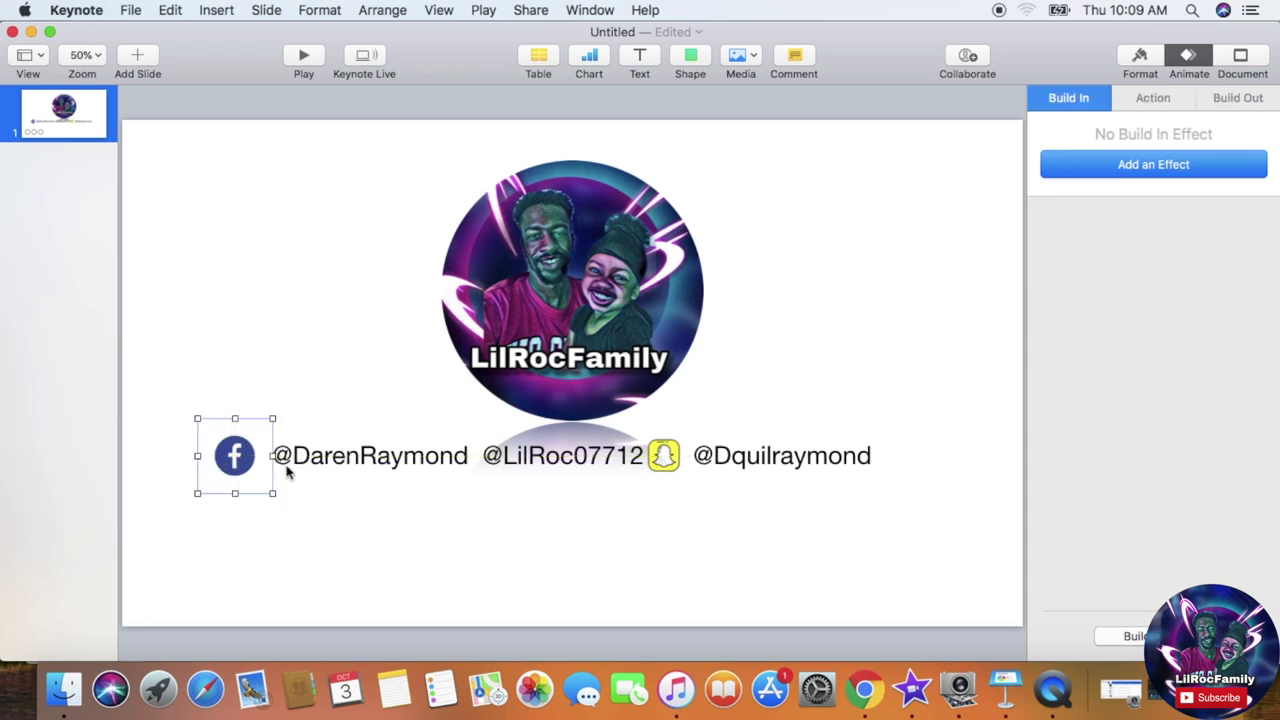
left_click(217, 11)
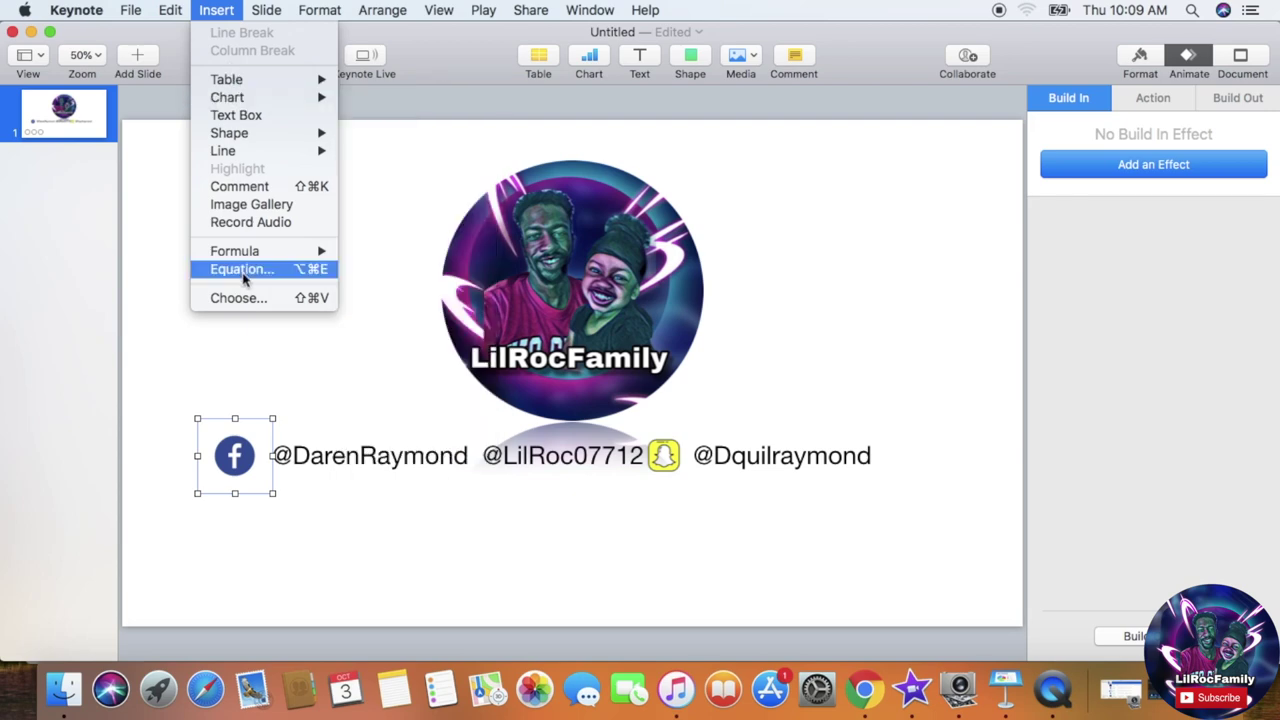
Step: Insert the Instagram icon, shrink it, and place it before the second handle
left_click(250, 298)
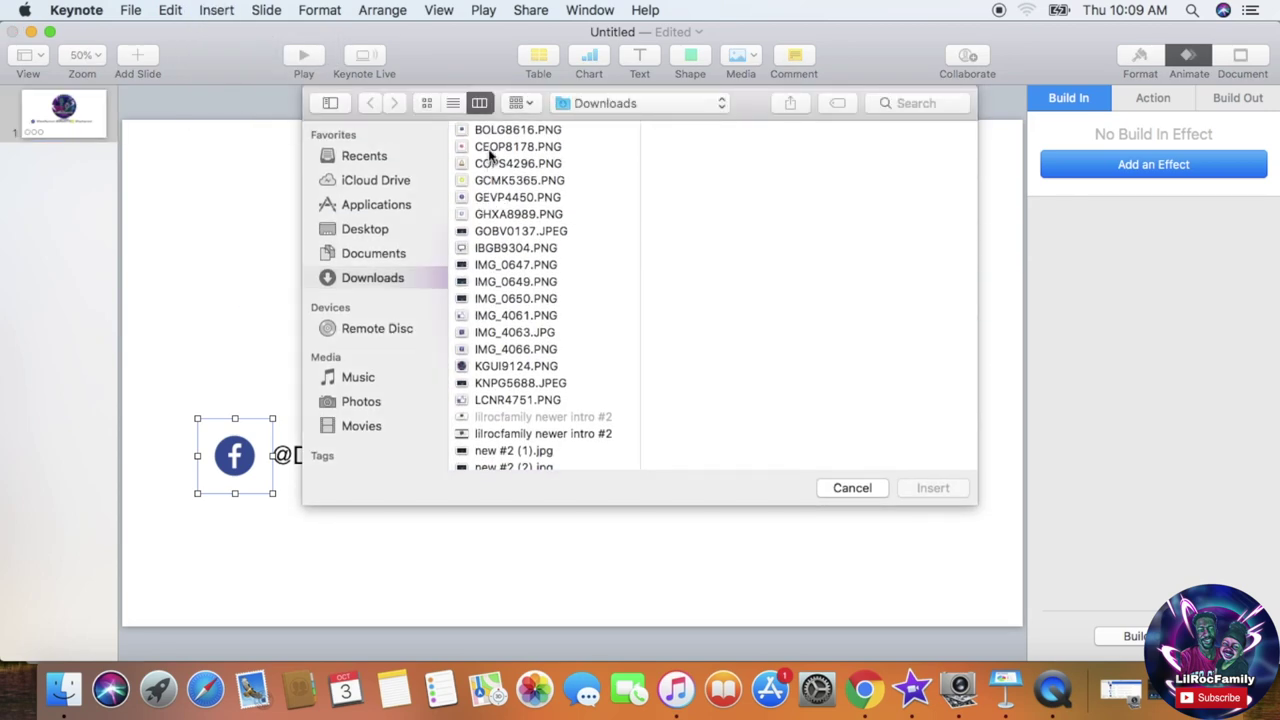
left_click(488, 146)
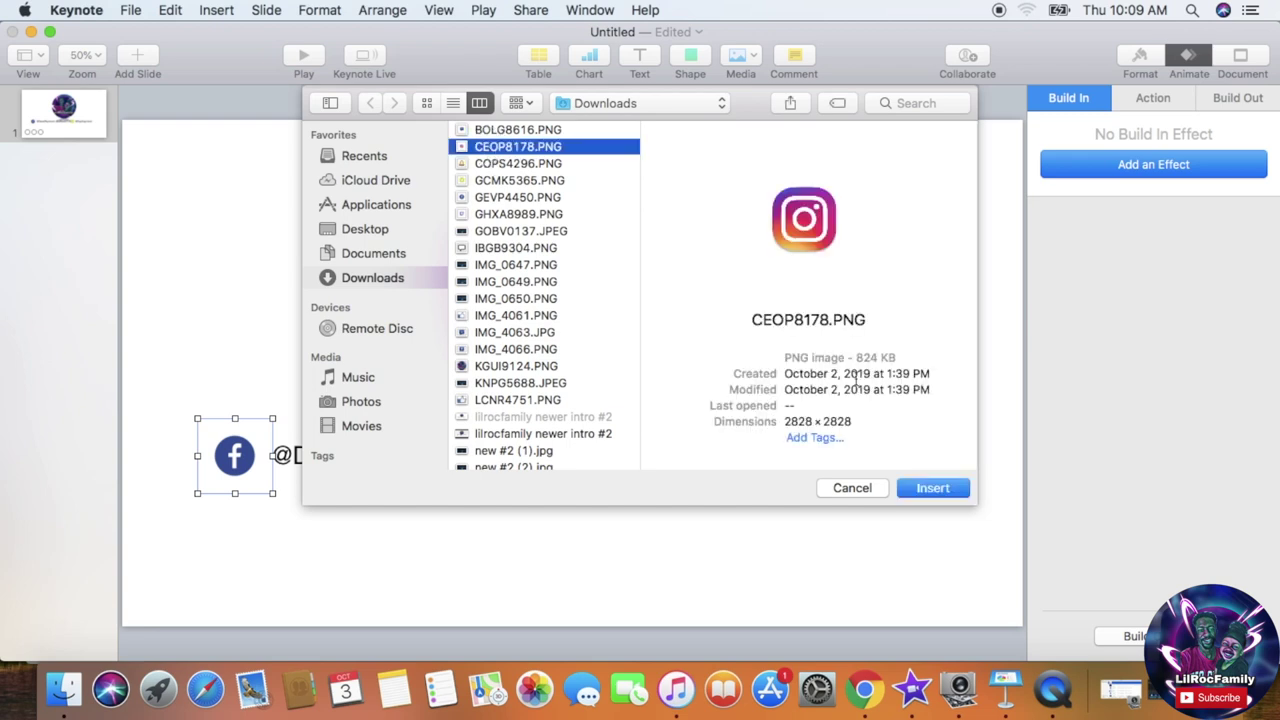
left_click(940, 490)
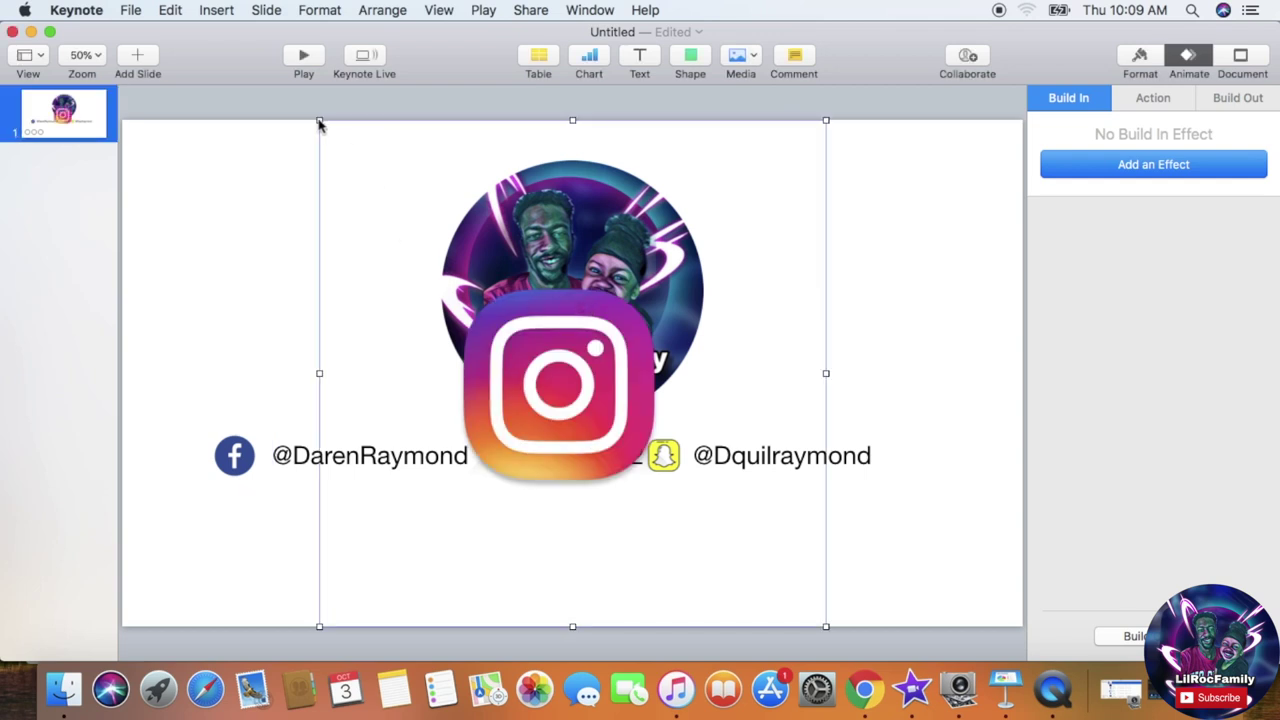
left_click_drag(319, 122, 733, 535)
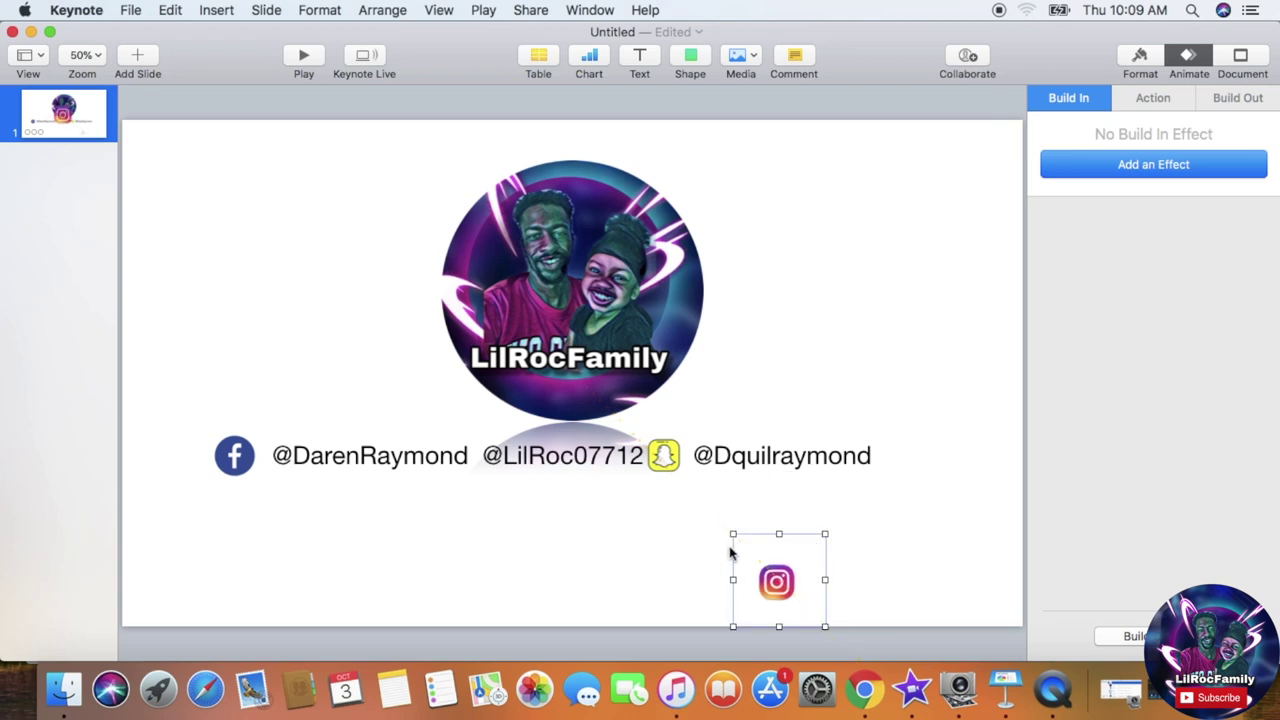
left_click_drag(778, 590, 484, 462)
Step: Delete extra spaces in the handles text and realign the three icons with the handles
left_click(427, 465)
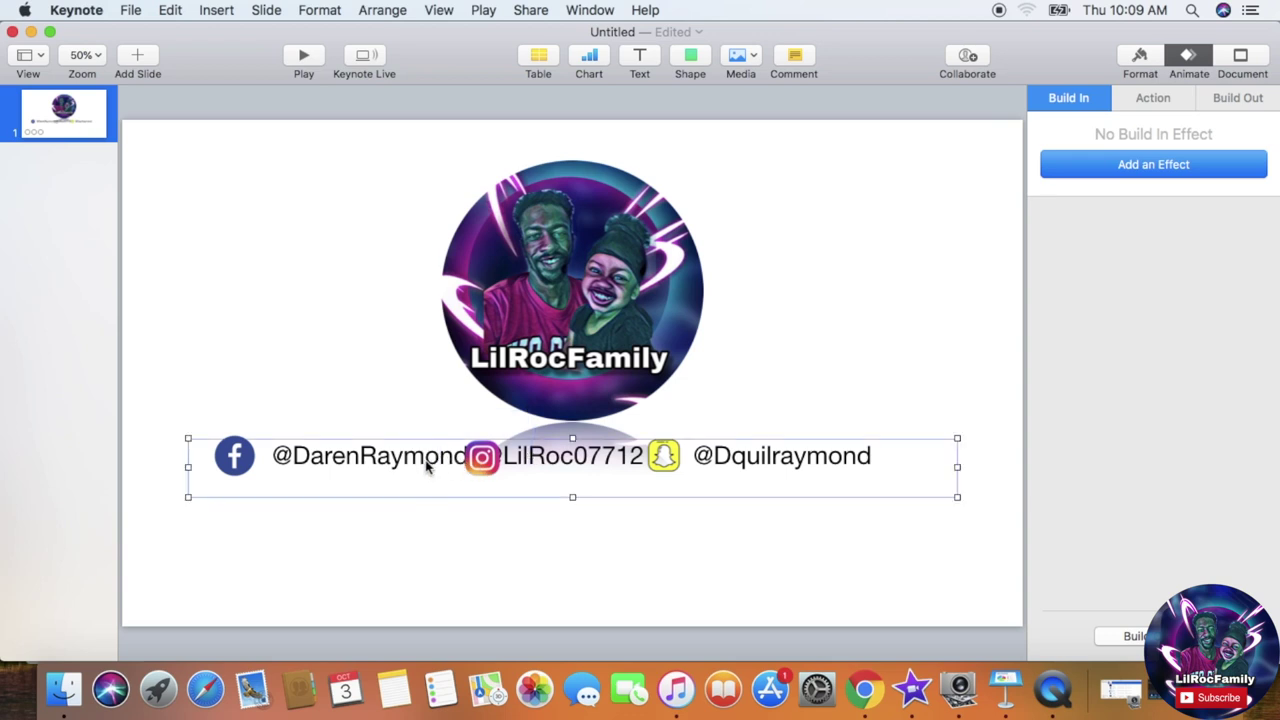
left_click(453, 458)
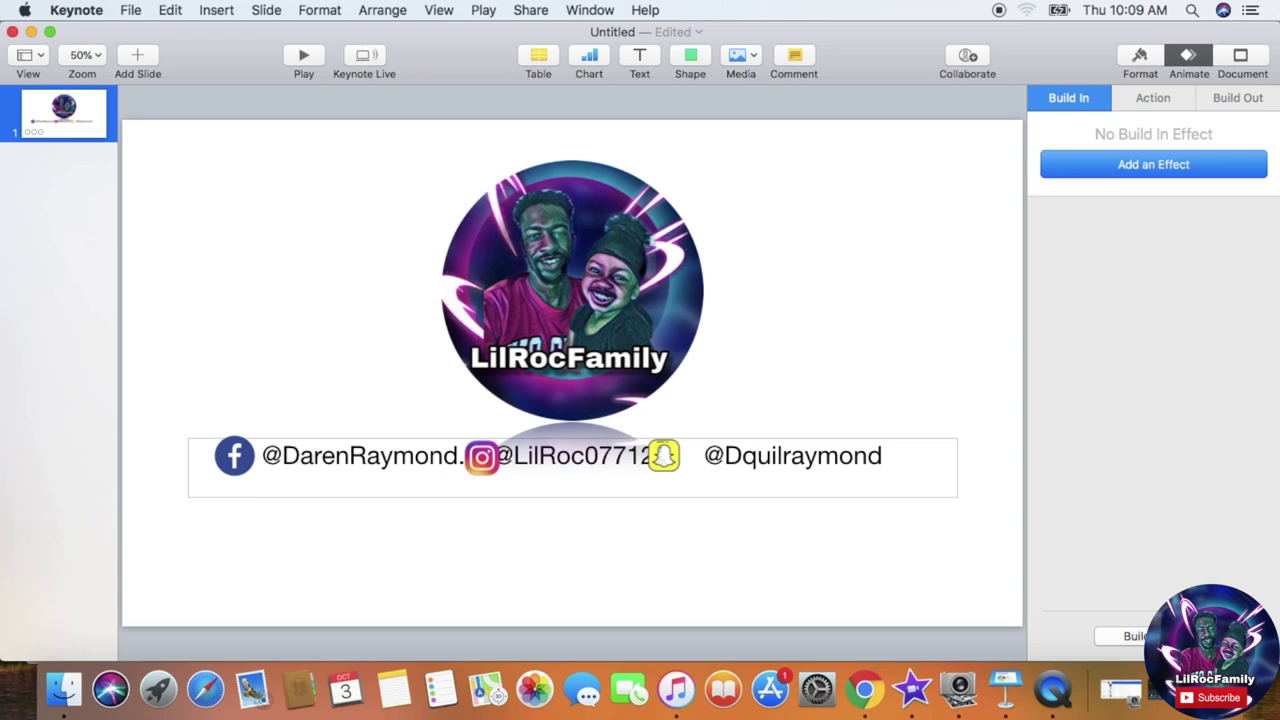
key("BackSpace")
key("BackSpace")
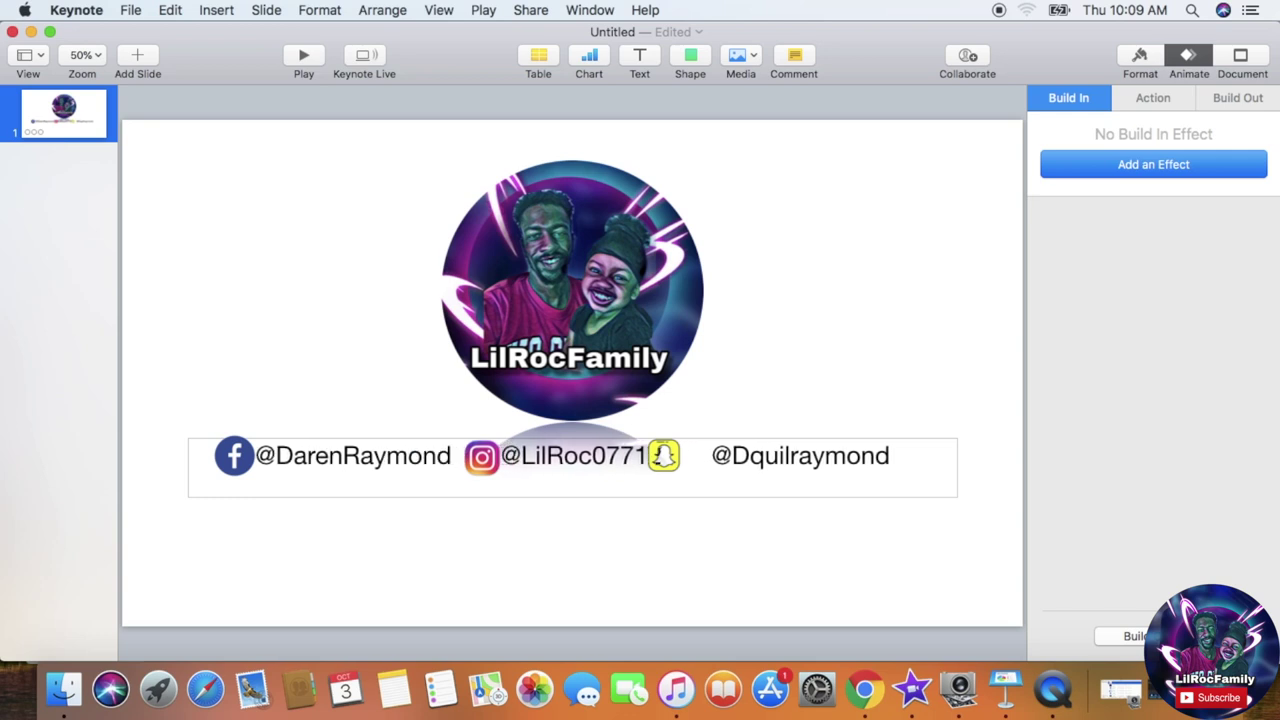
left_click(731, 357)
left_click_drag(666, 456, 700, 456)
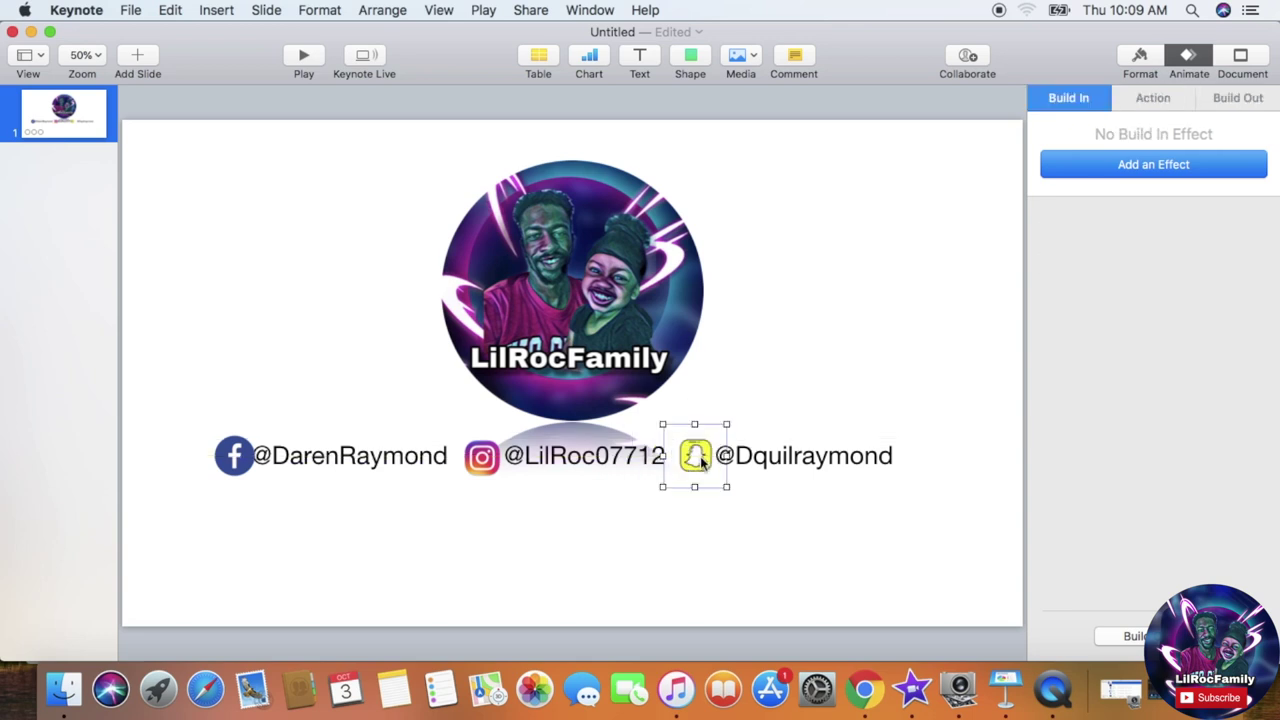
left_click_drag(228, 459, 220, 462)
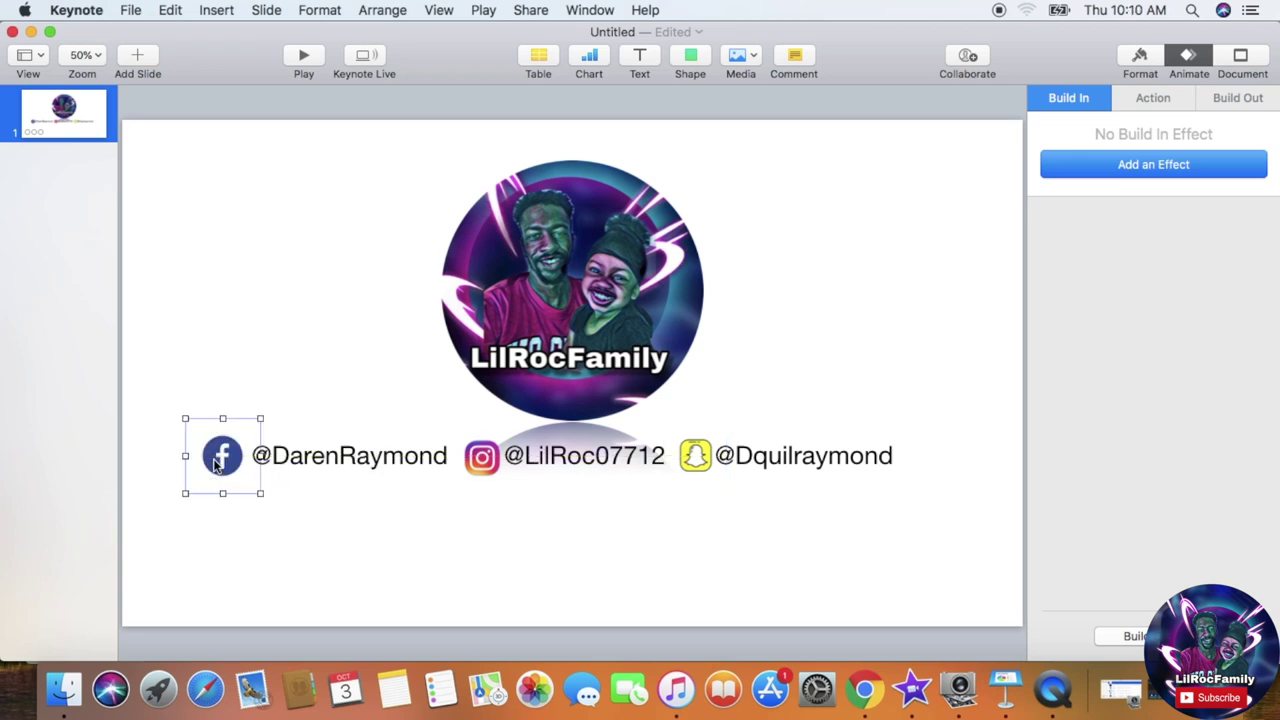
left_click(683, 556)
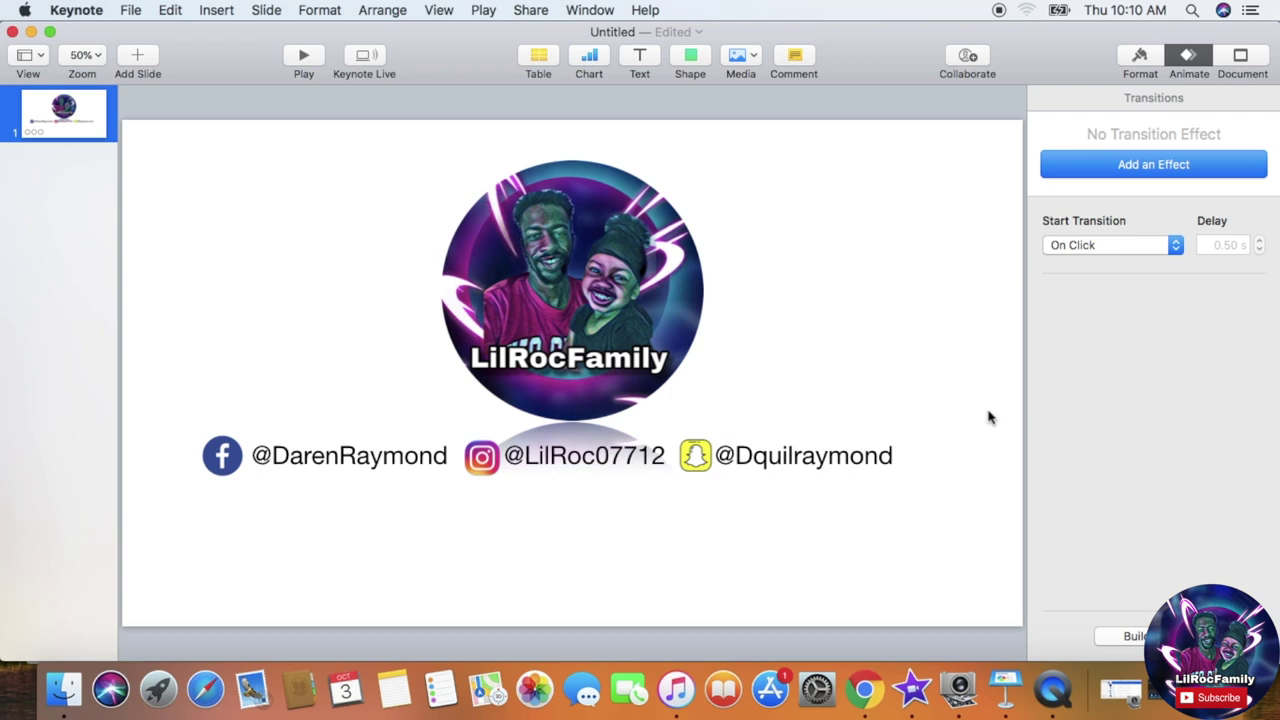
mouse_move(925, 472)
left_mouse_down()
mouse_move(863, 451)
mouse_move(920, 471)
left_mouse_up()
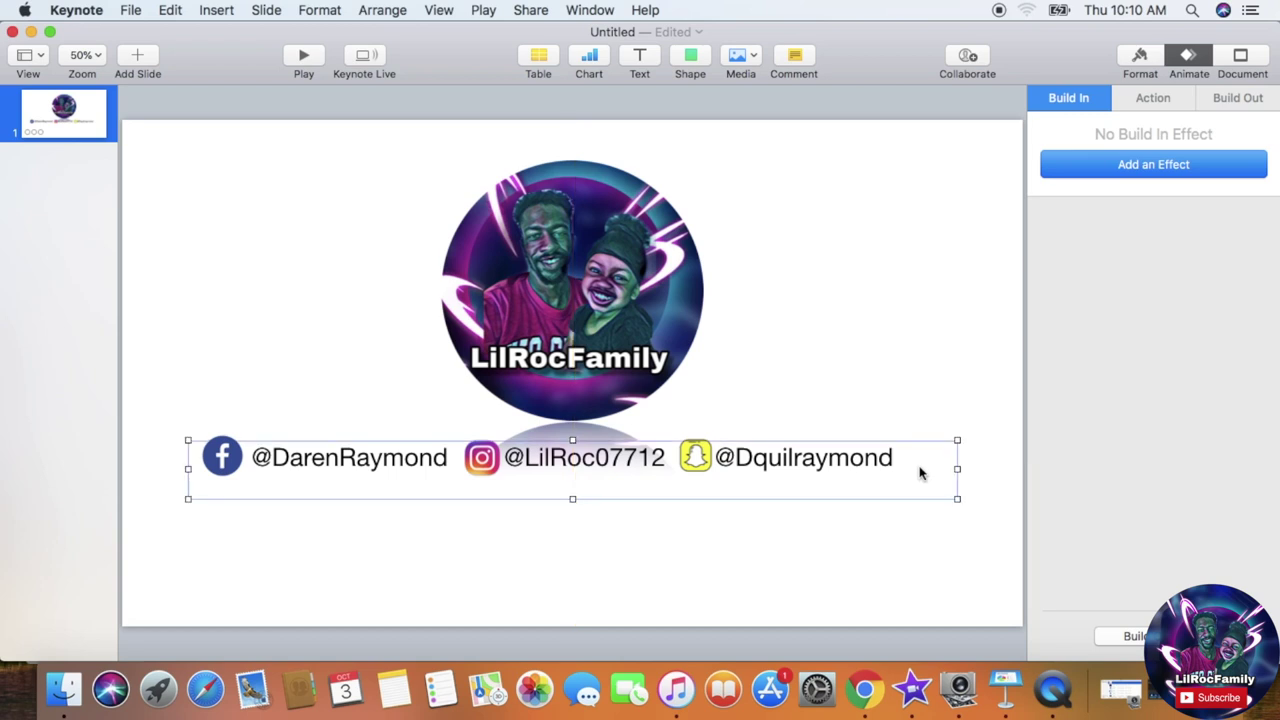
left_click(900, 360)
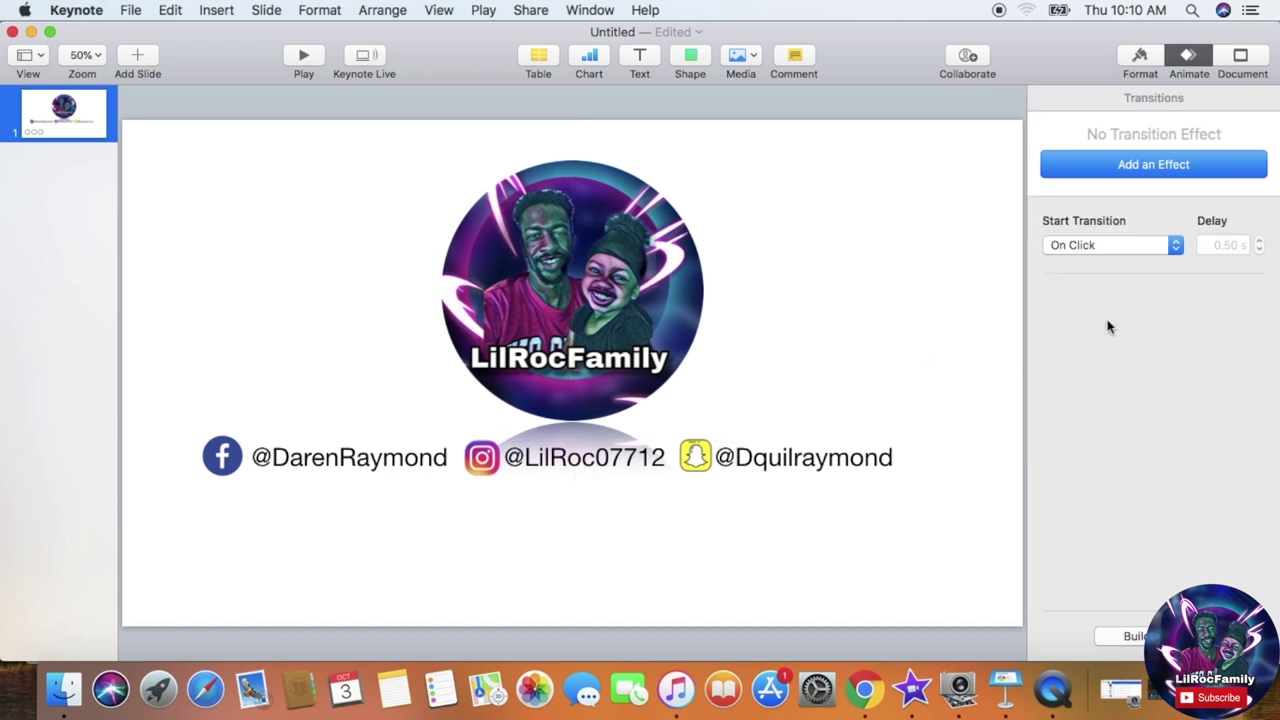
left_click(1146, 168)
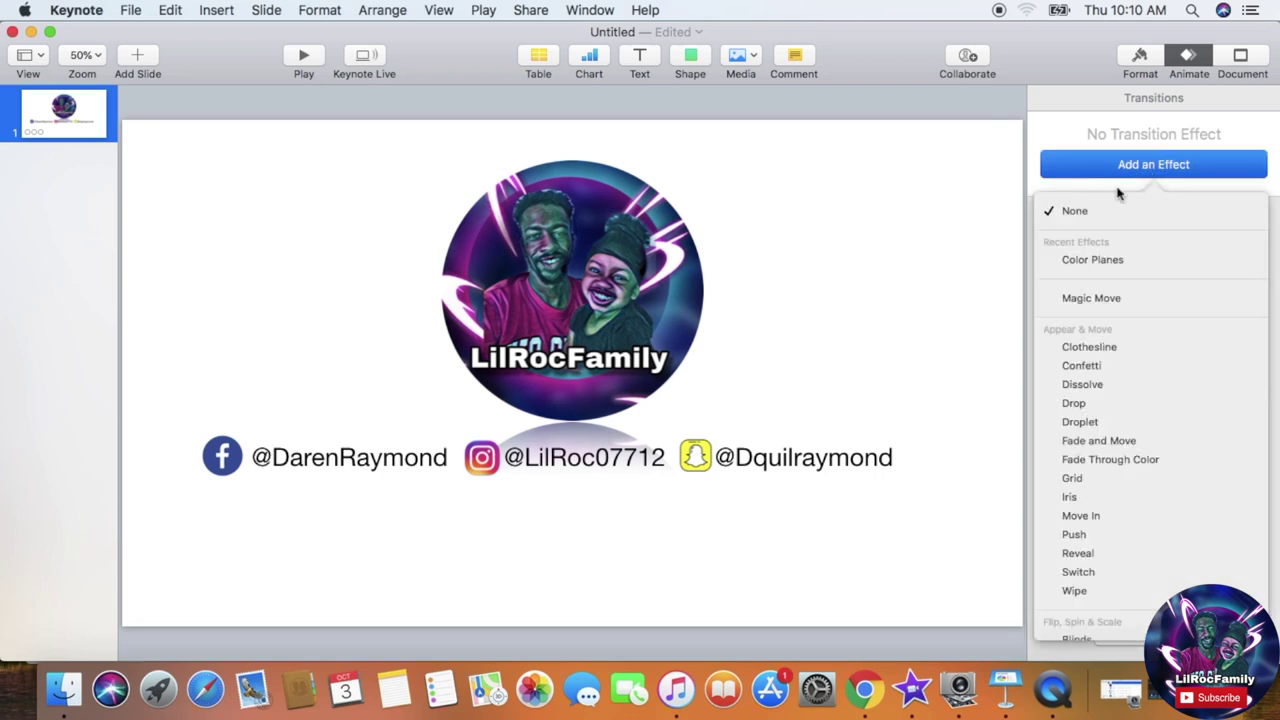
Step: After previewing Wipe, give the handles text a Fireworks build-in lasting 3.00 s as build 2
left_click(840, 468)
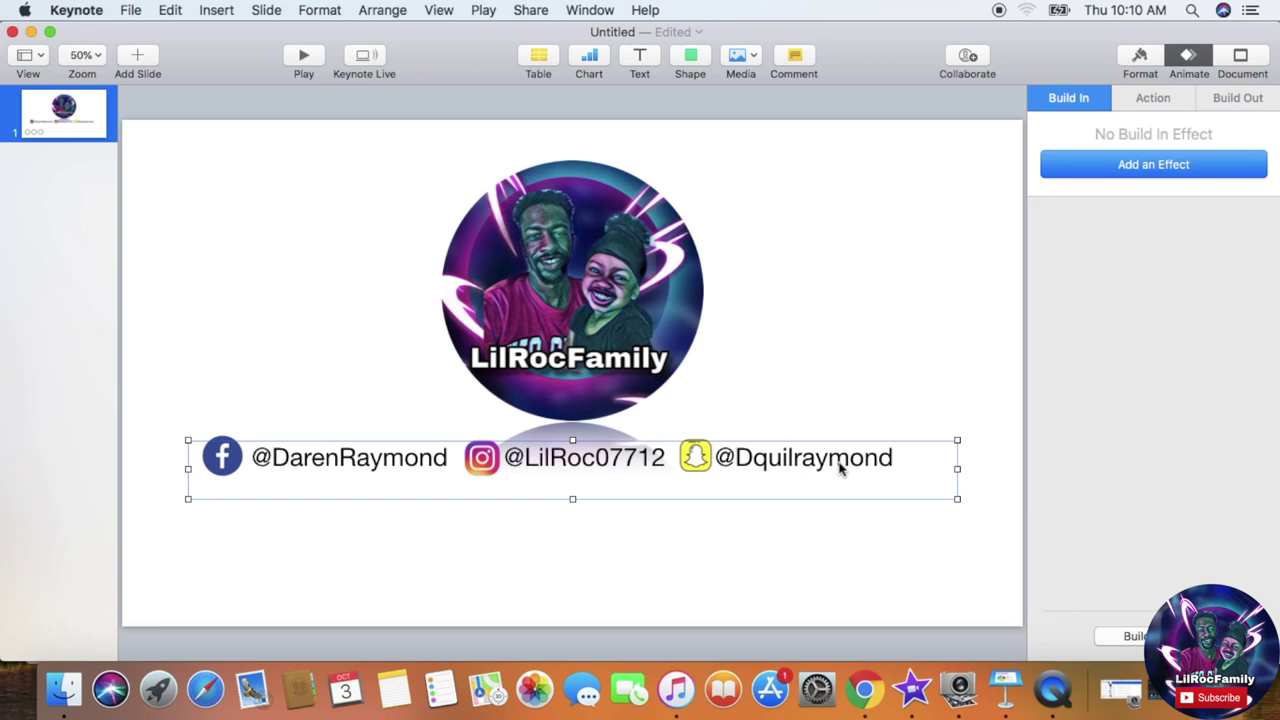
left_click(1086, 170)
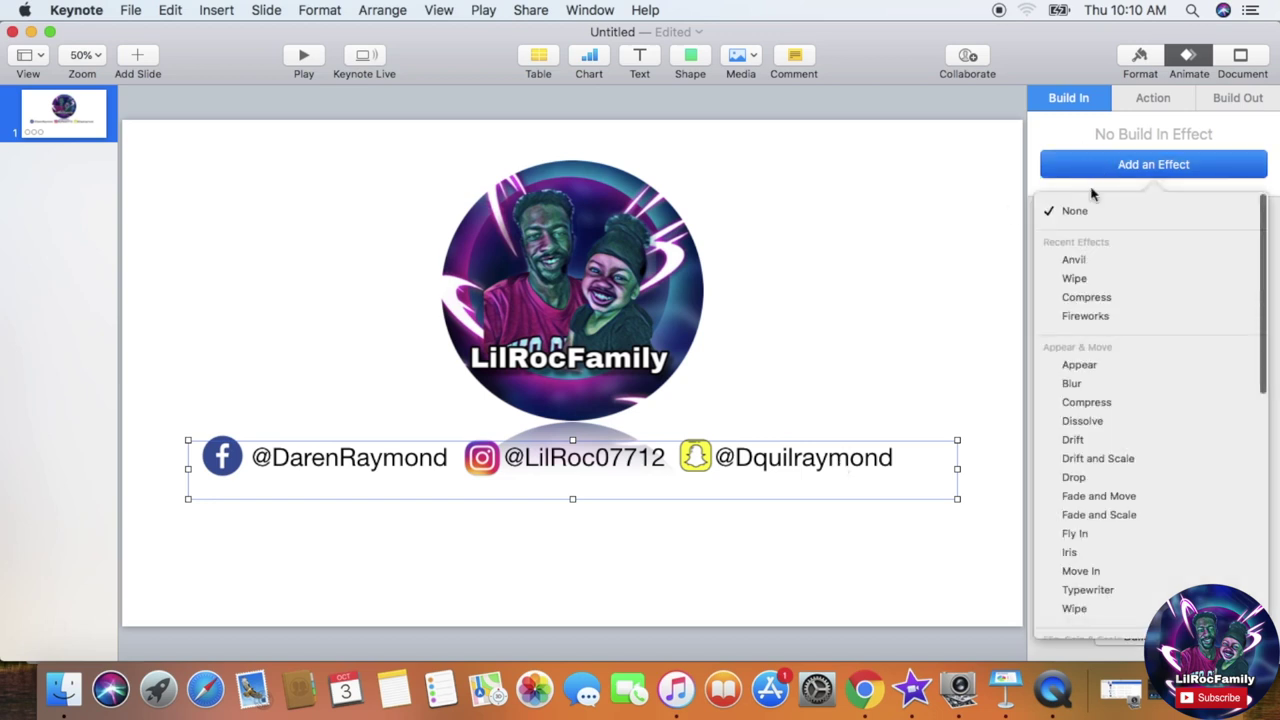
mouse_move(1123, 277)
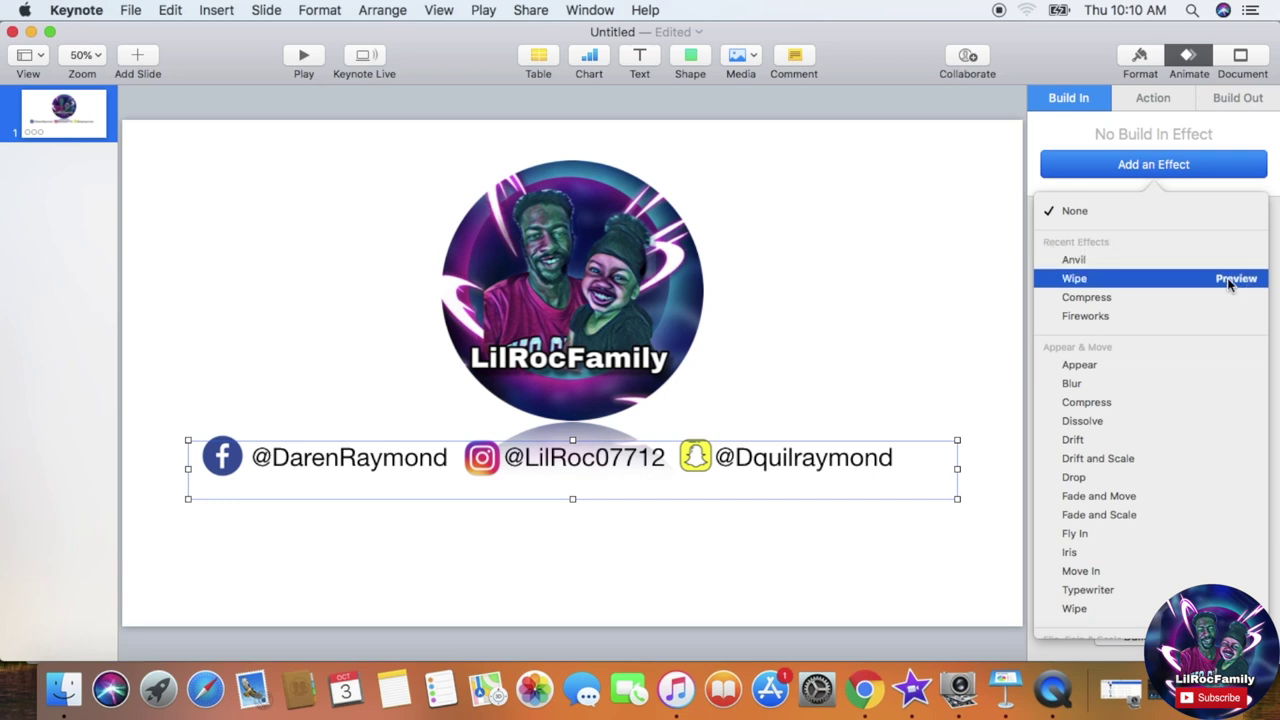
left_click(1230, 285)
mouse_move(1234, 302)
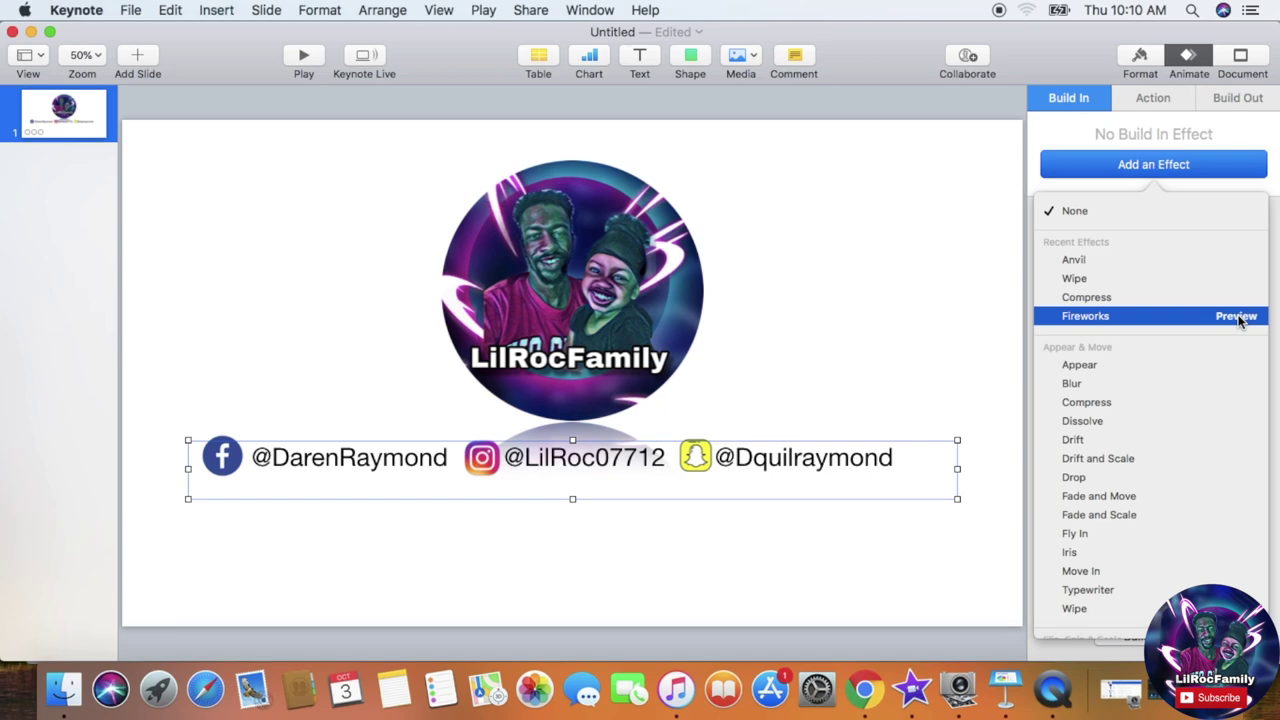
left_click(1236, 316)
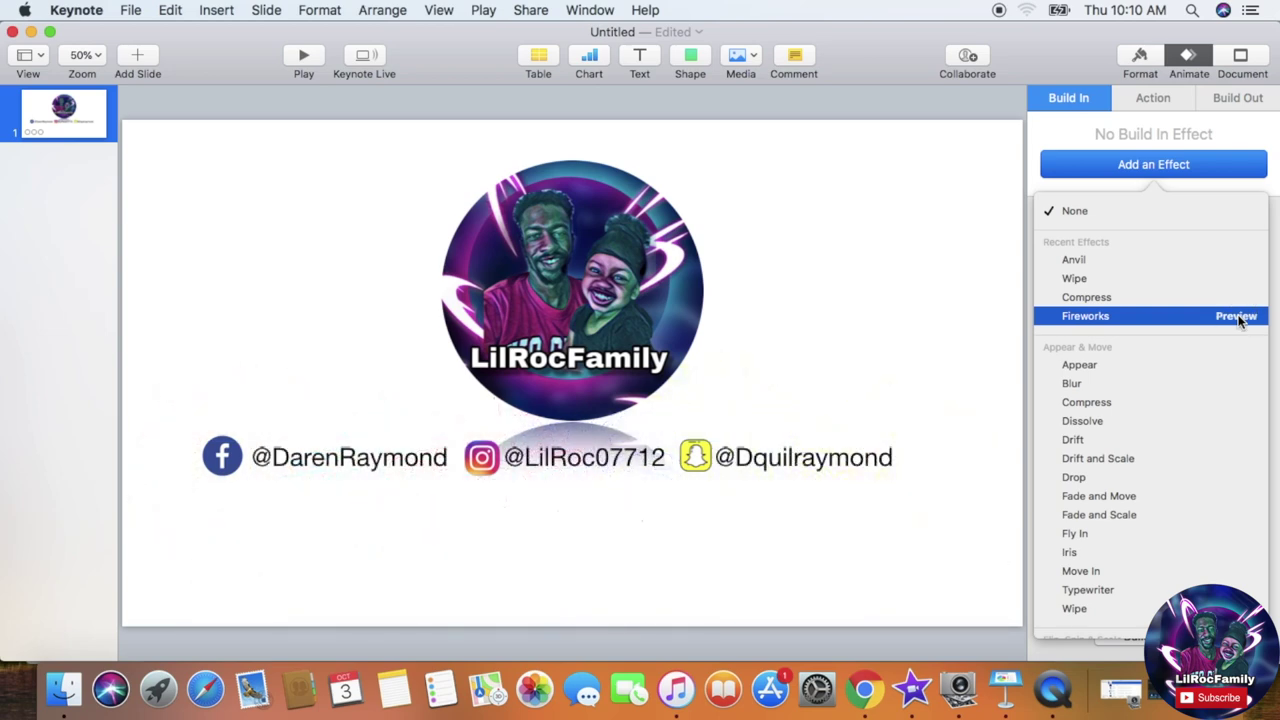
left_click(1192, 318)
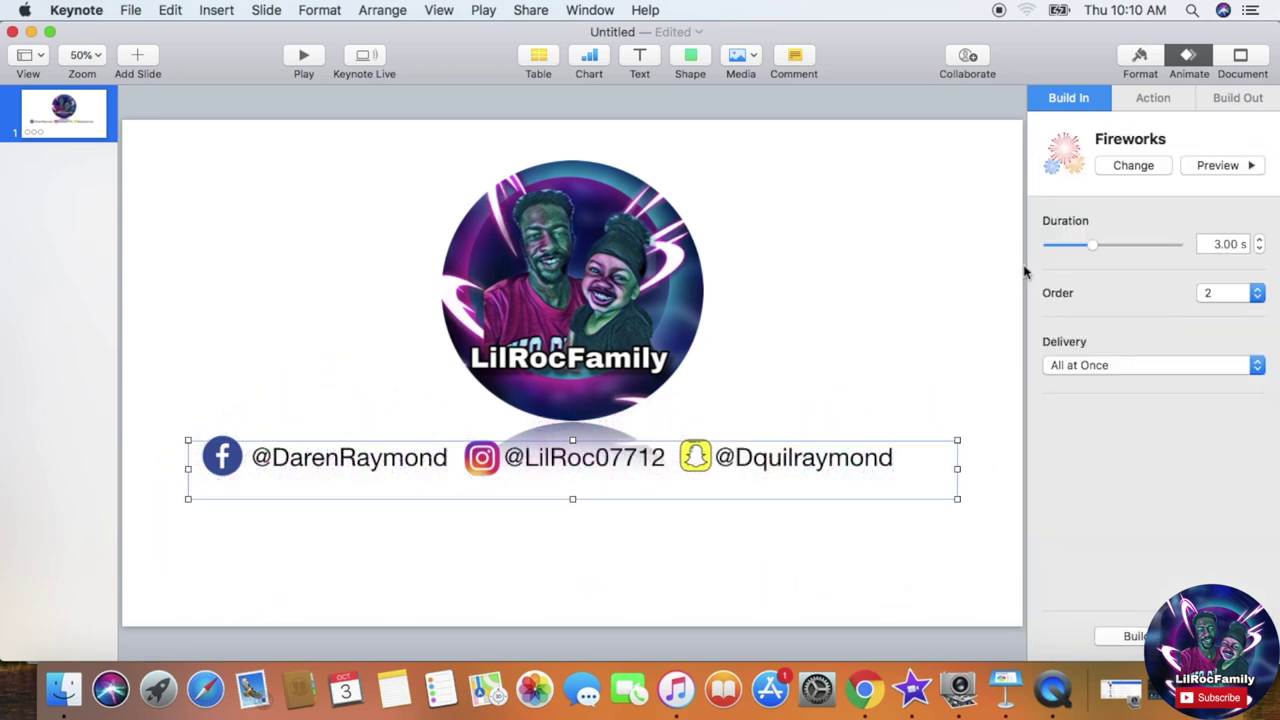
left_click(228, 470)
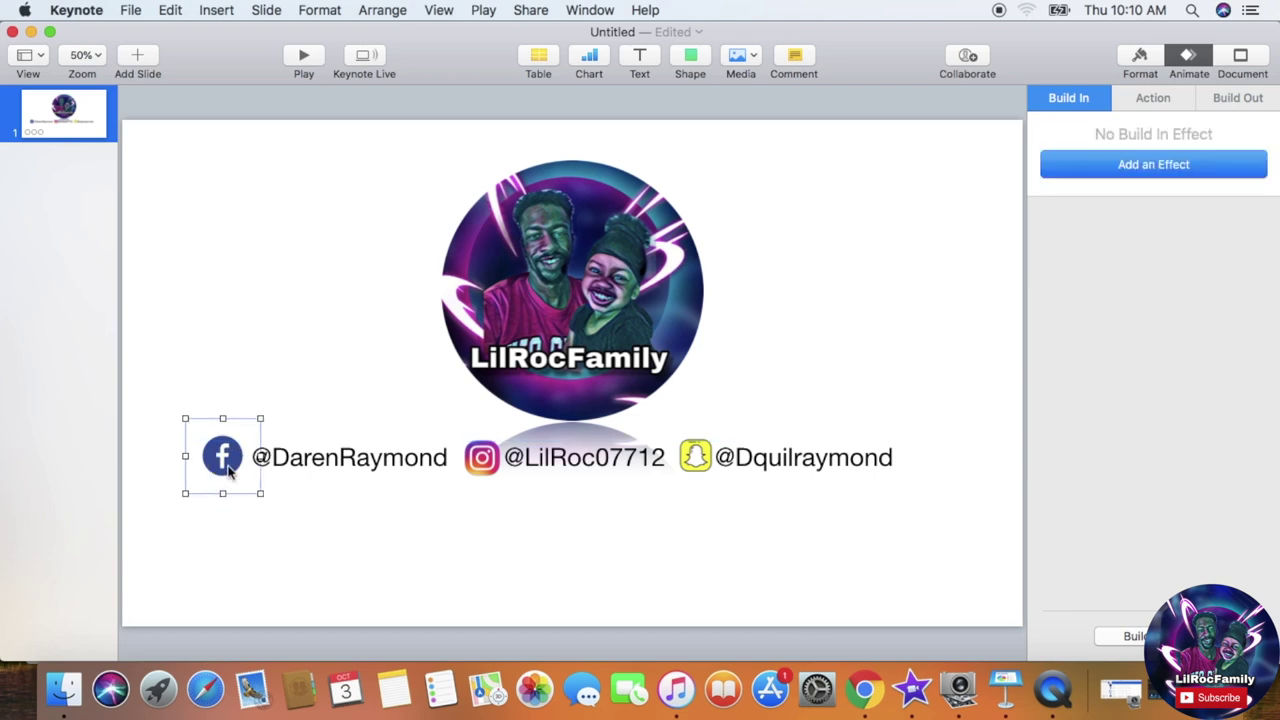
left_click(1147, 166)
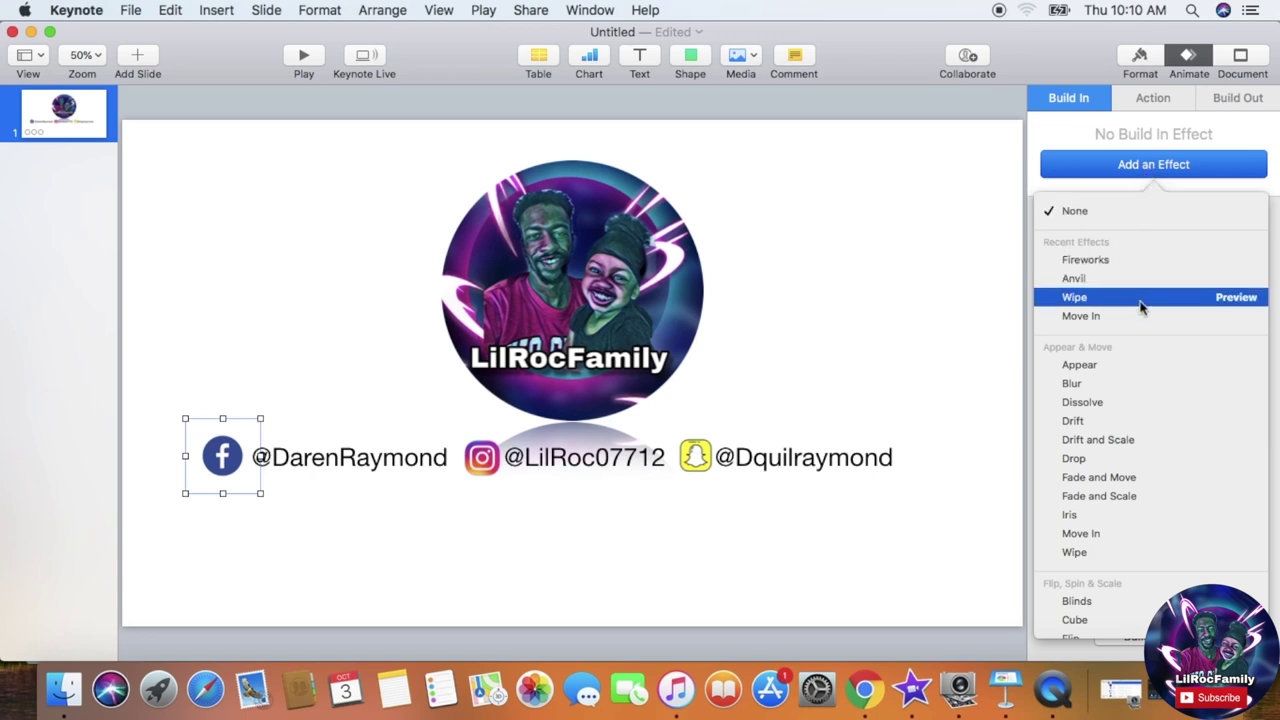
Step: Give the Facebook and Instagram icons a Wipe build-in effect
left_click(1221, 300)
left_click(1205, 305)
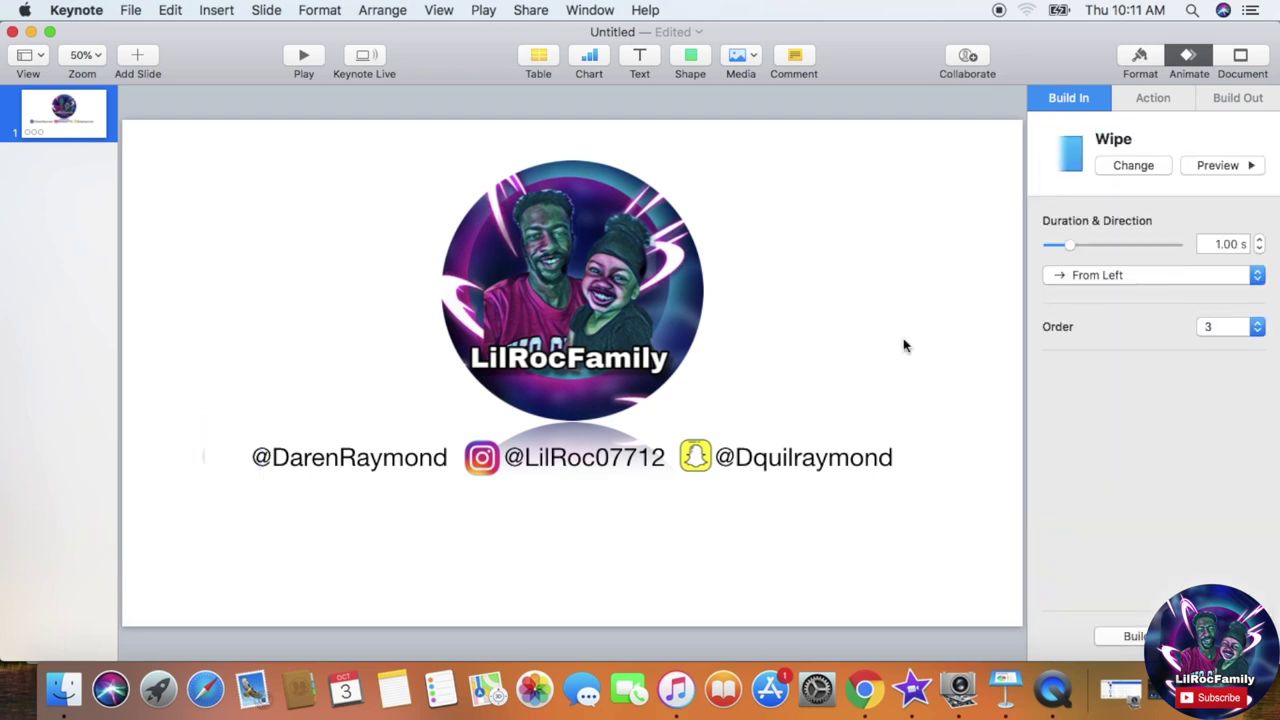
left_click(487, 463)
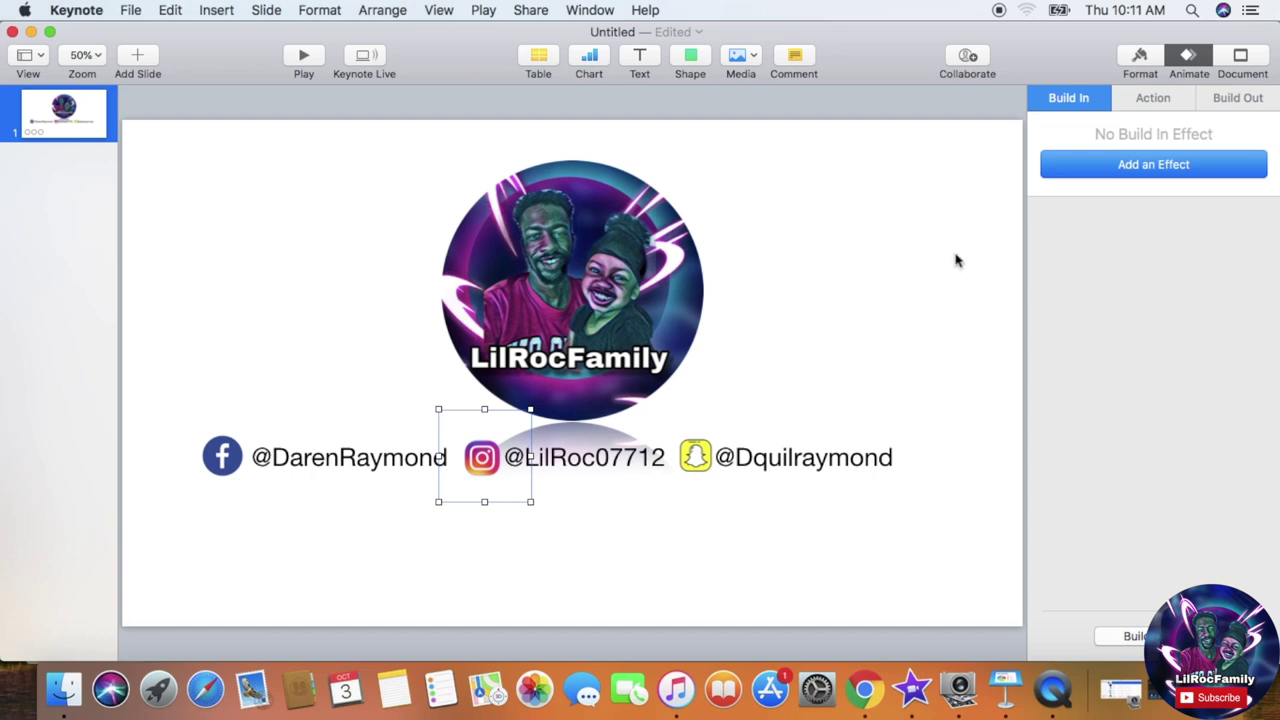
left_click(1095, 172)
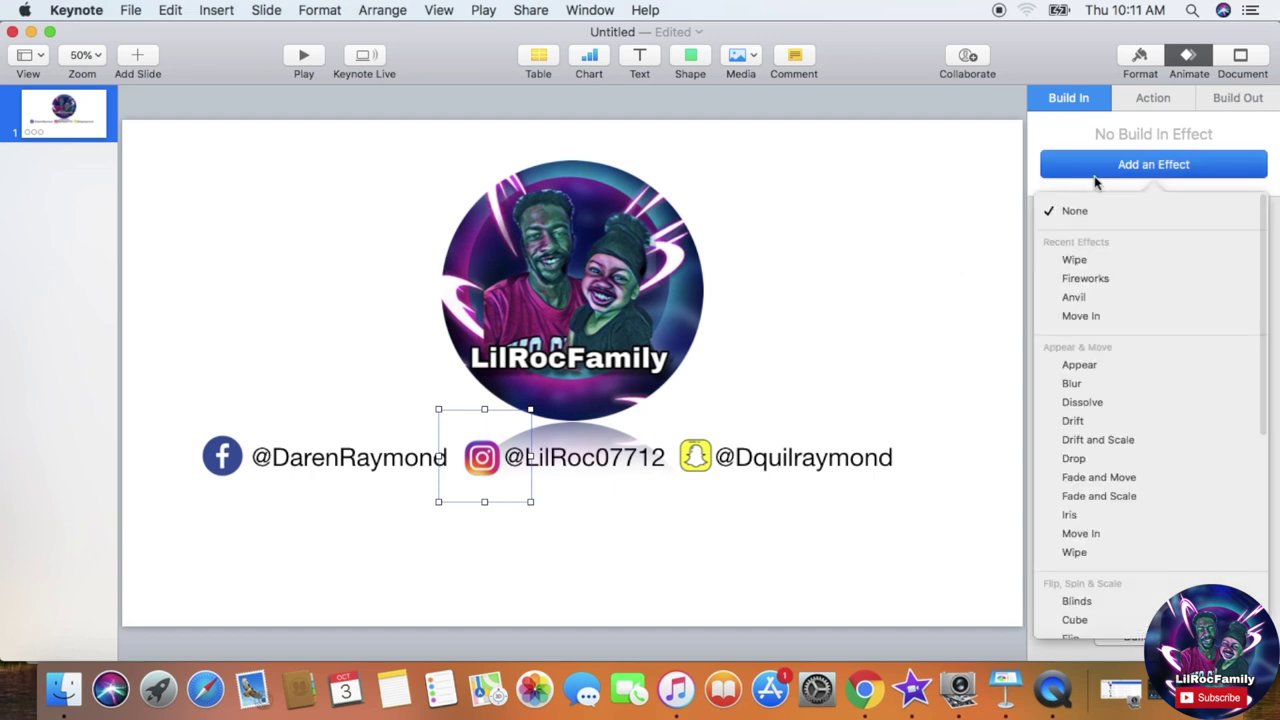
left_click(1095, 259)
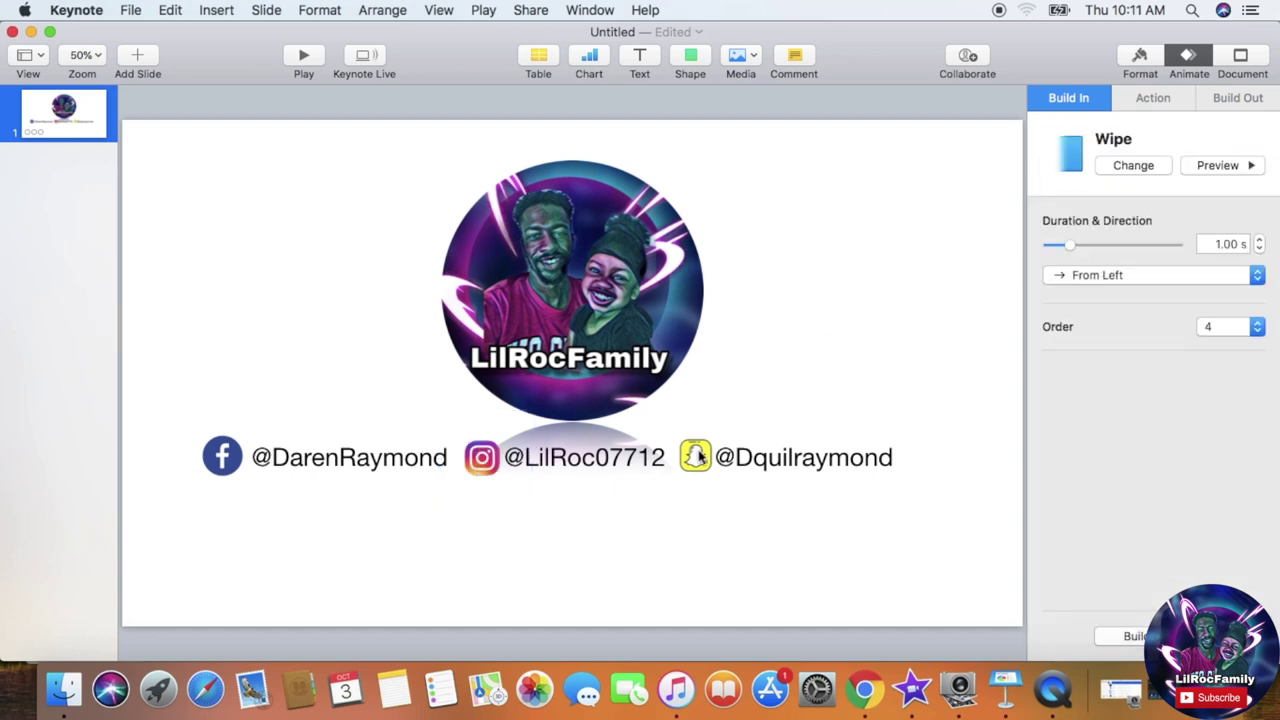
Step: Realign the handles text box and Snapchat icon so the handles row lines up
left_click(699, 456)
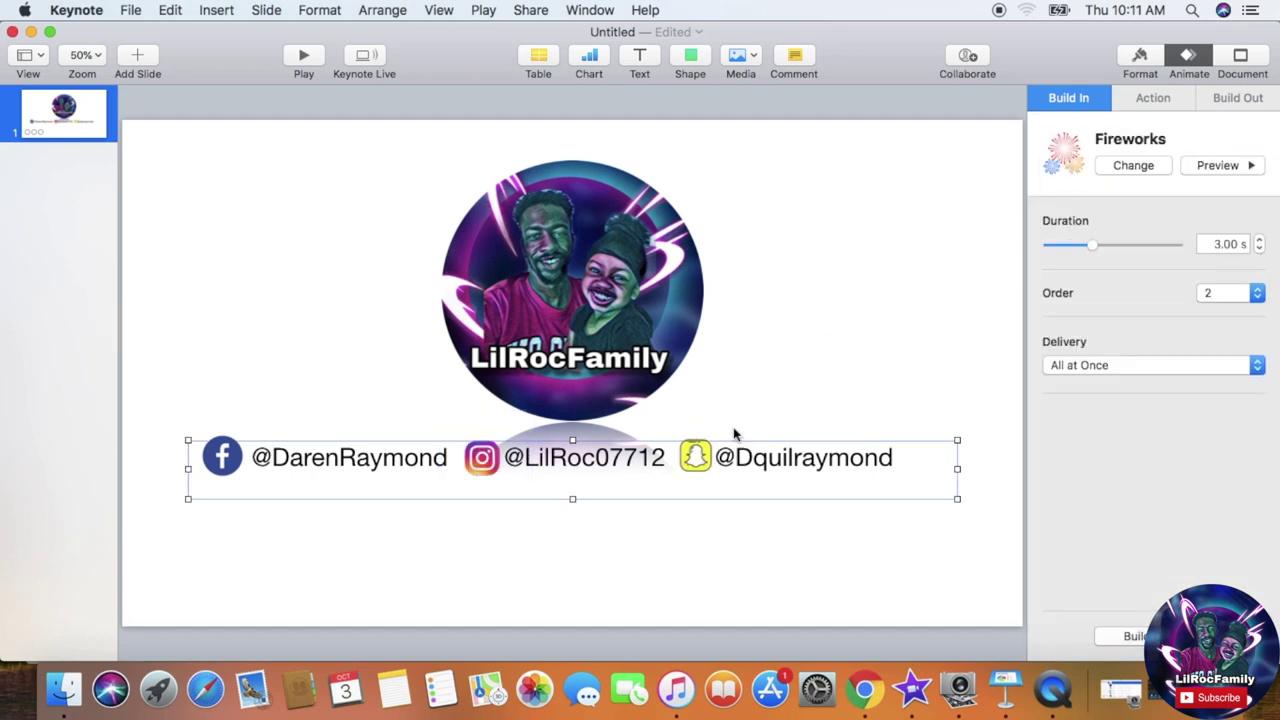
left_click(697, 458)
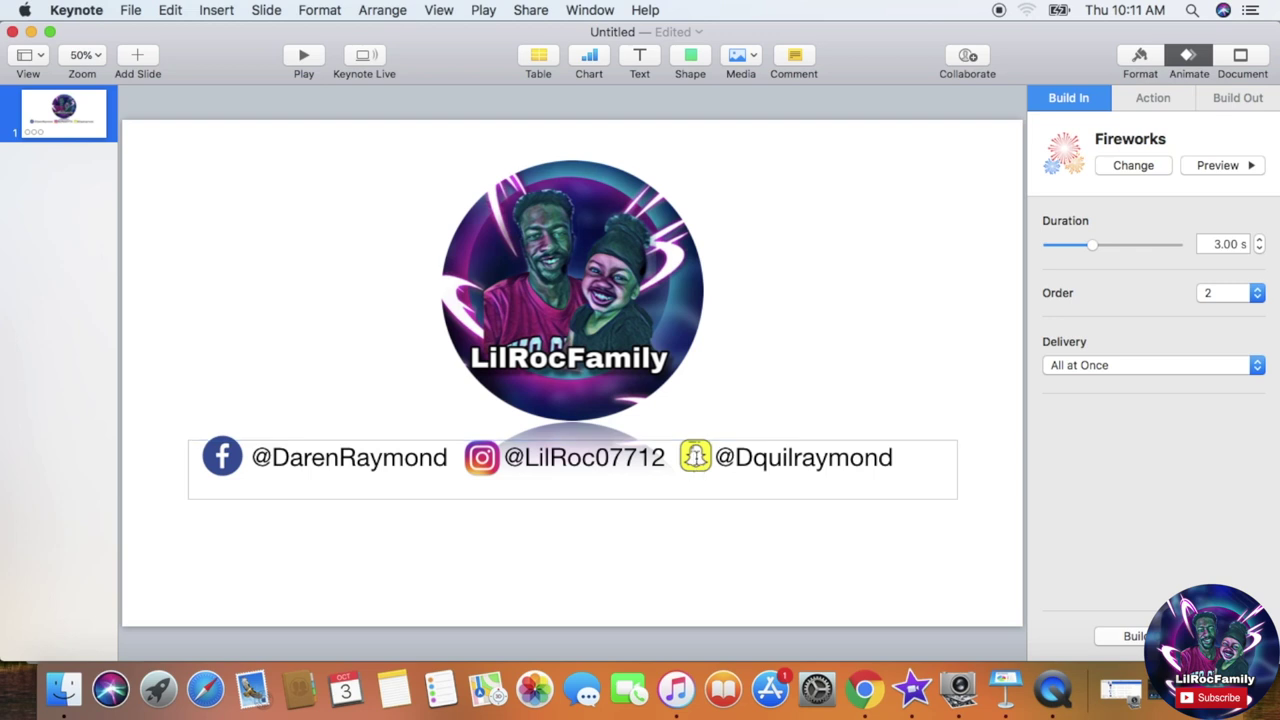
left_click(733, 405)
left_click(700, 457)
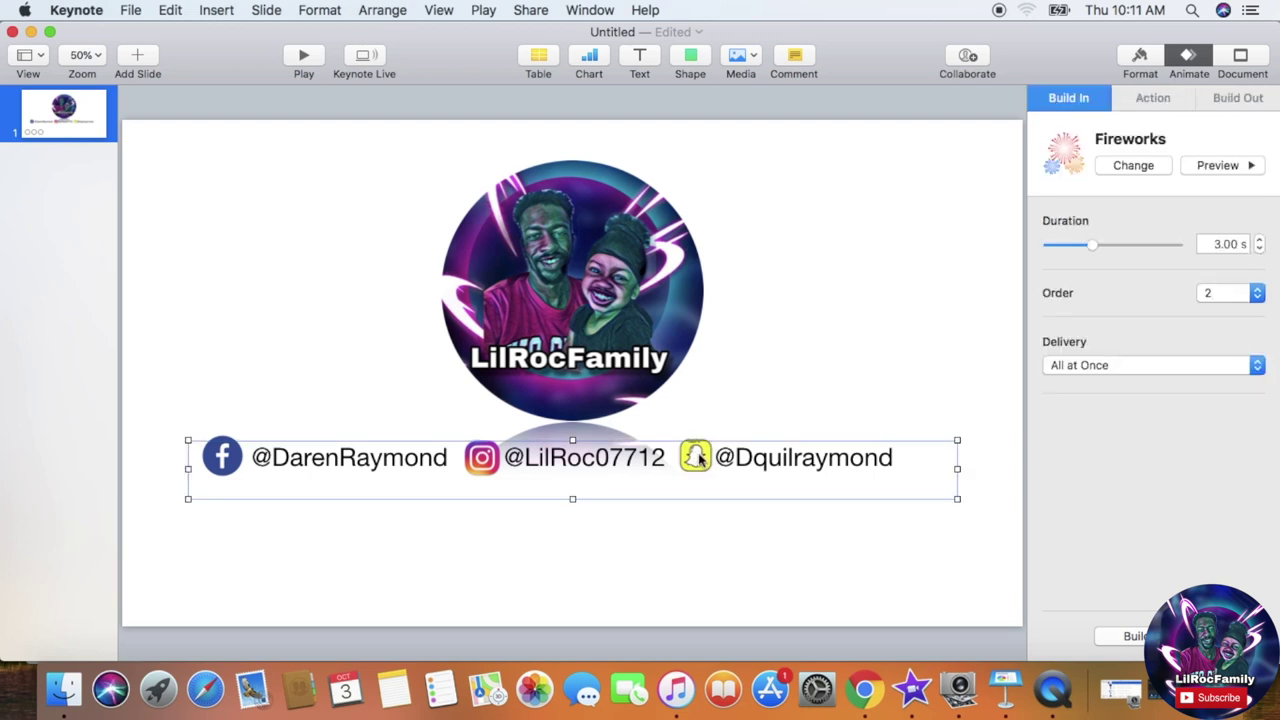
left_click(699, 457)
left_click(716, 418)
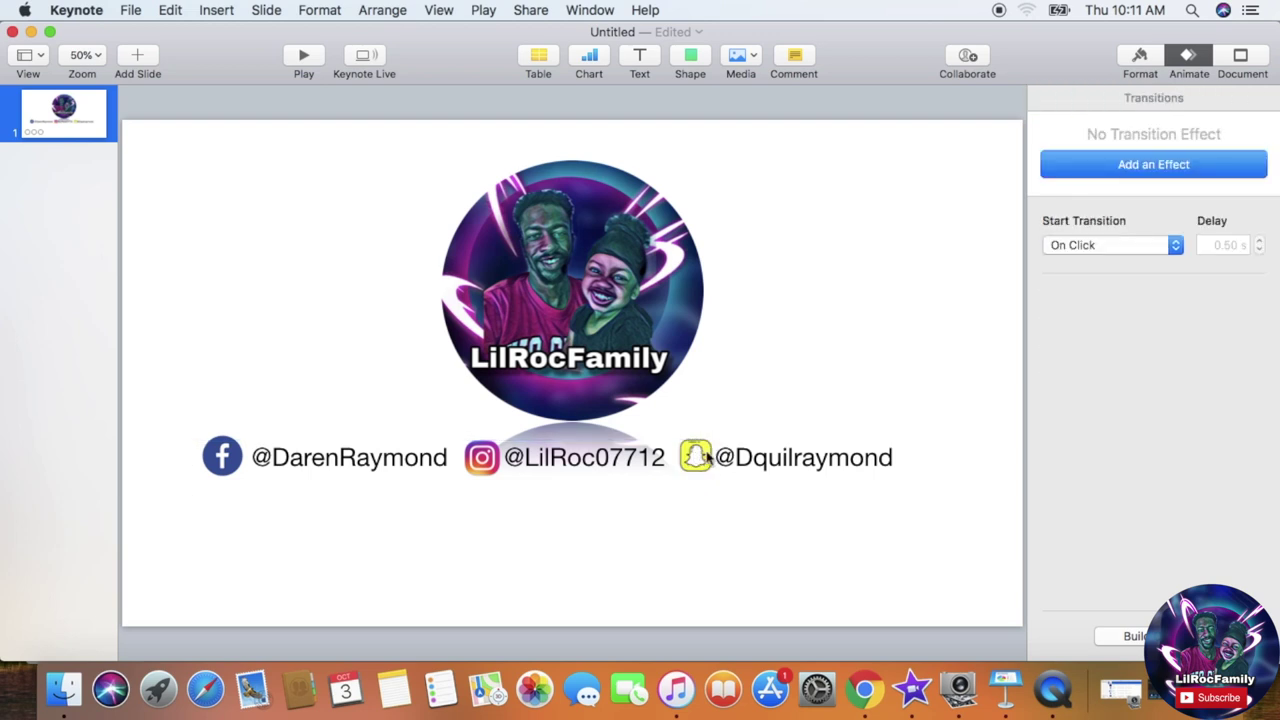
left_click(698, 463)
left_click_drag(697, 460, 700, 424)
left_click_drag(697, 476, 698, 496)
left_click_drag(748, 420, 760, 470)
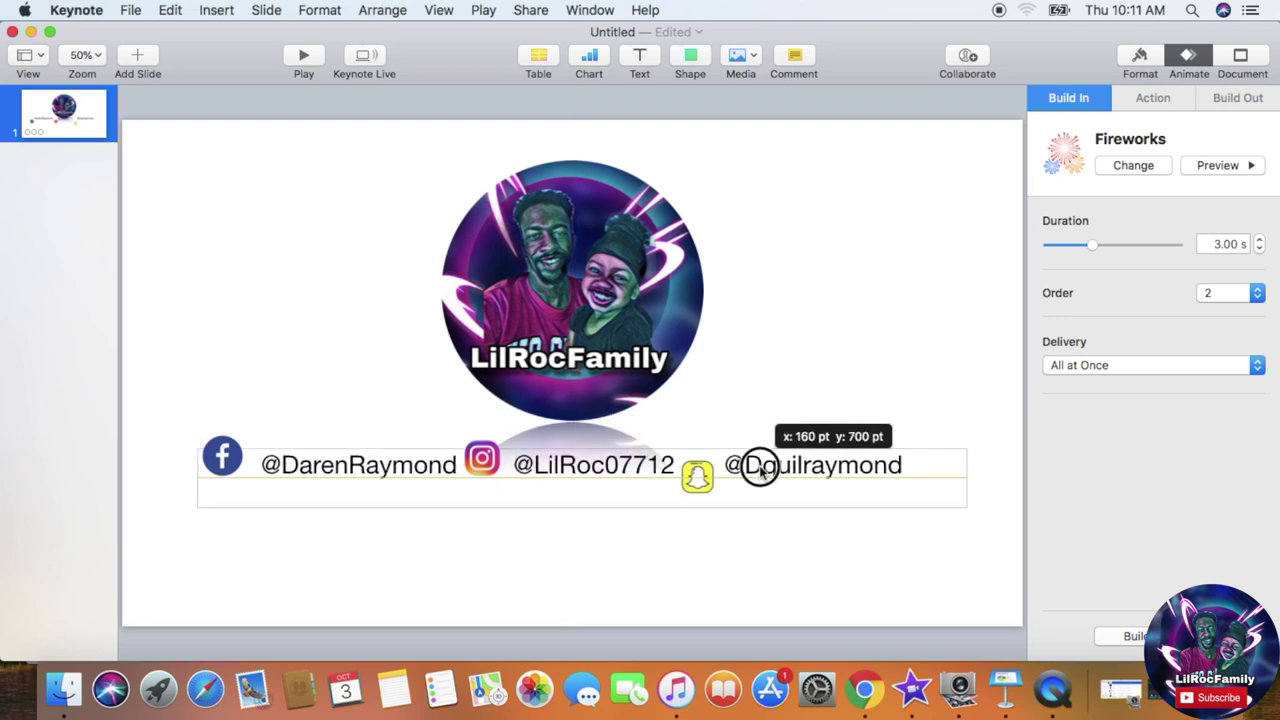
left_click_drag(700, 486, 707, 481)
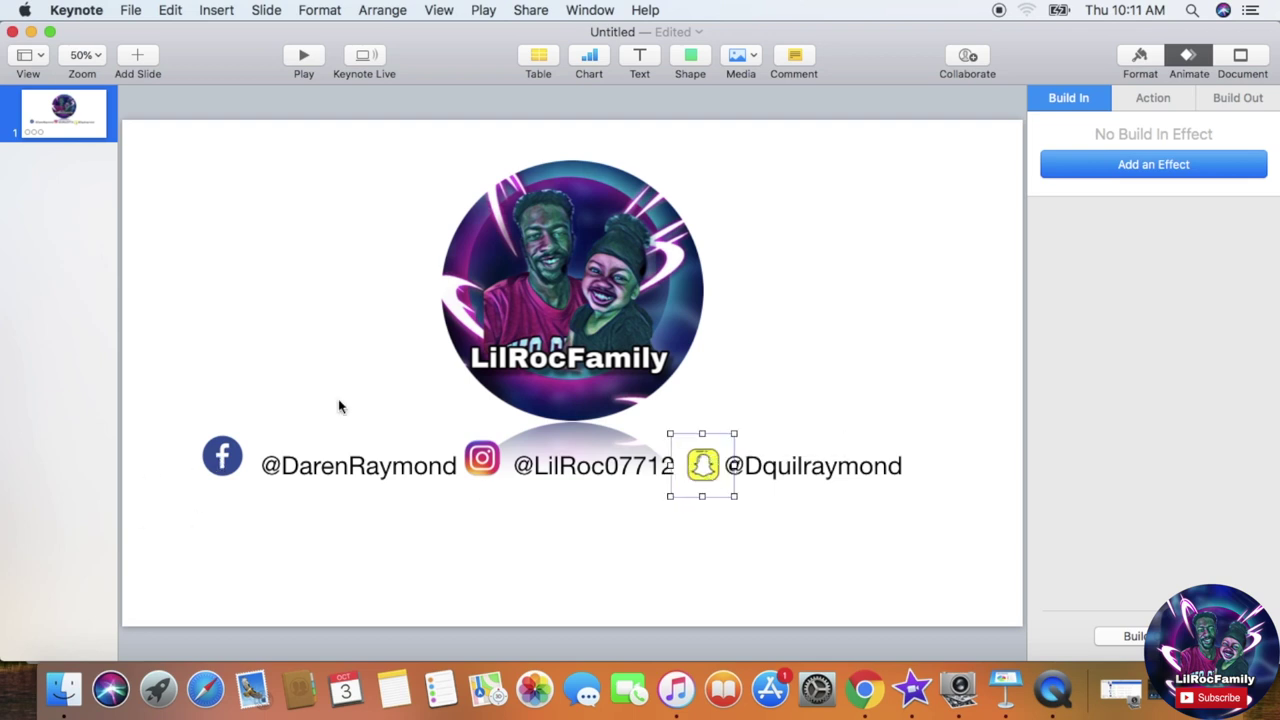
Step: Give the Snapchat icon a Wipe build-in, line up the Facebook and Instagram icons, and open Build Order
left_click(1142, 162)
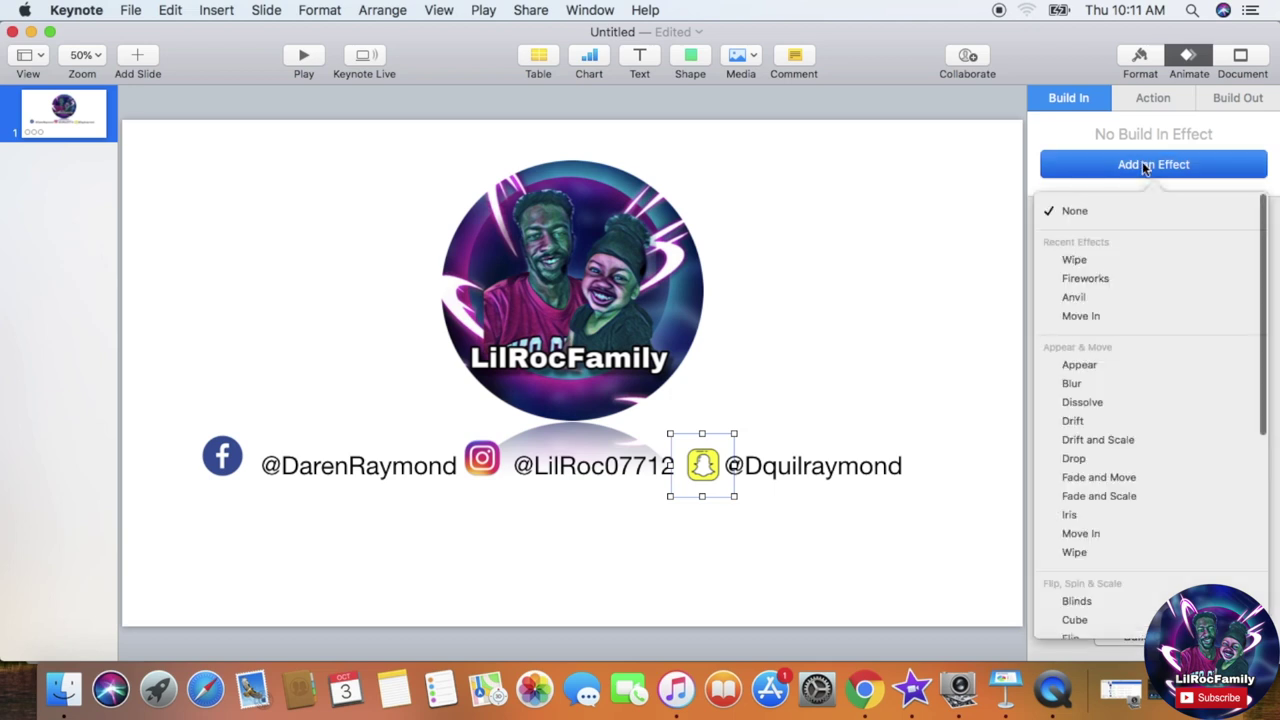
left_click(1112, 259)
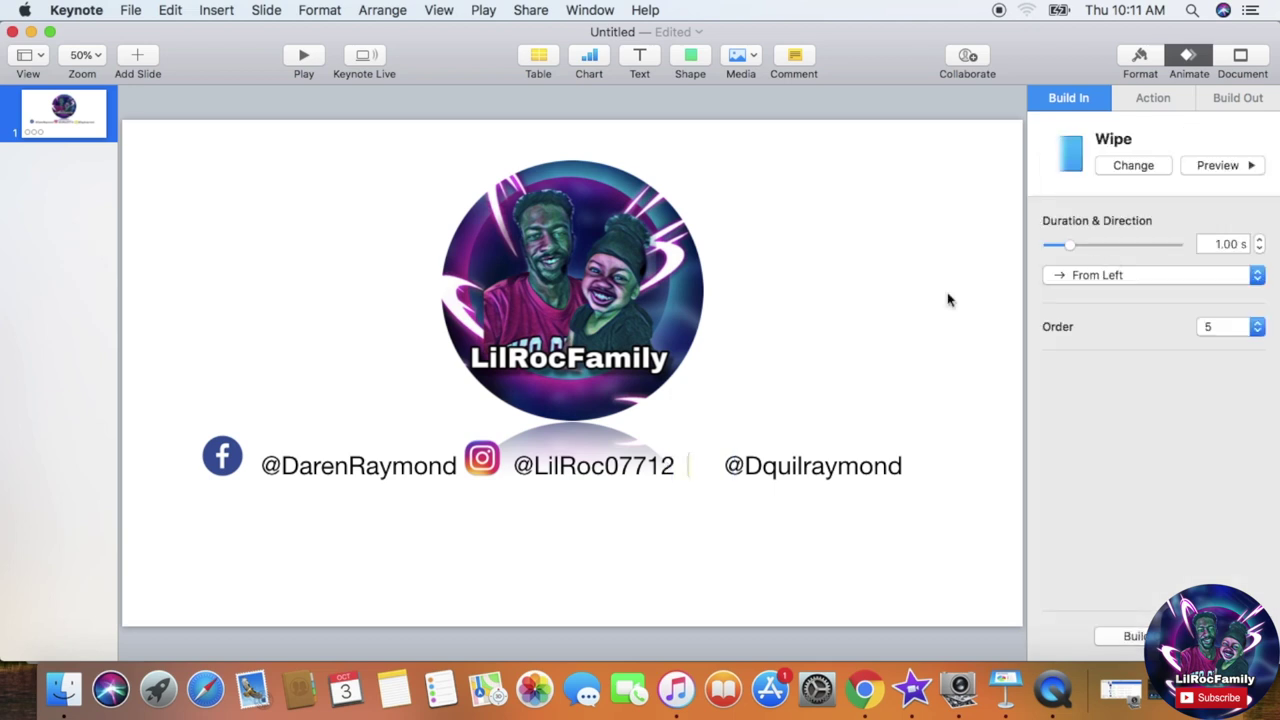
left_click_drag(224, 460, 245, 477)
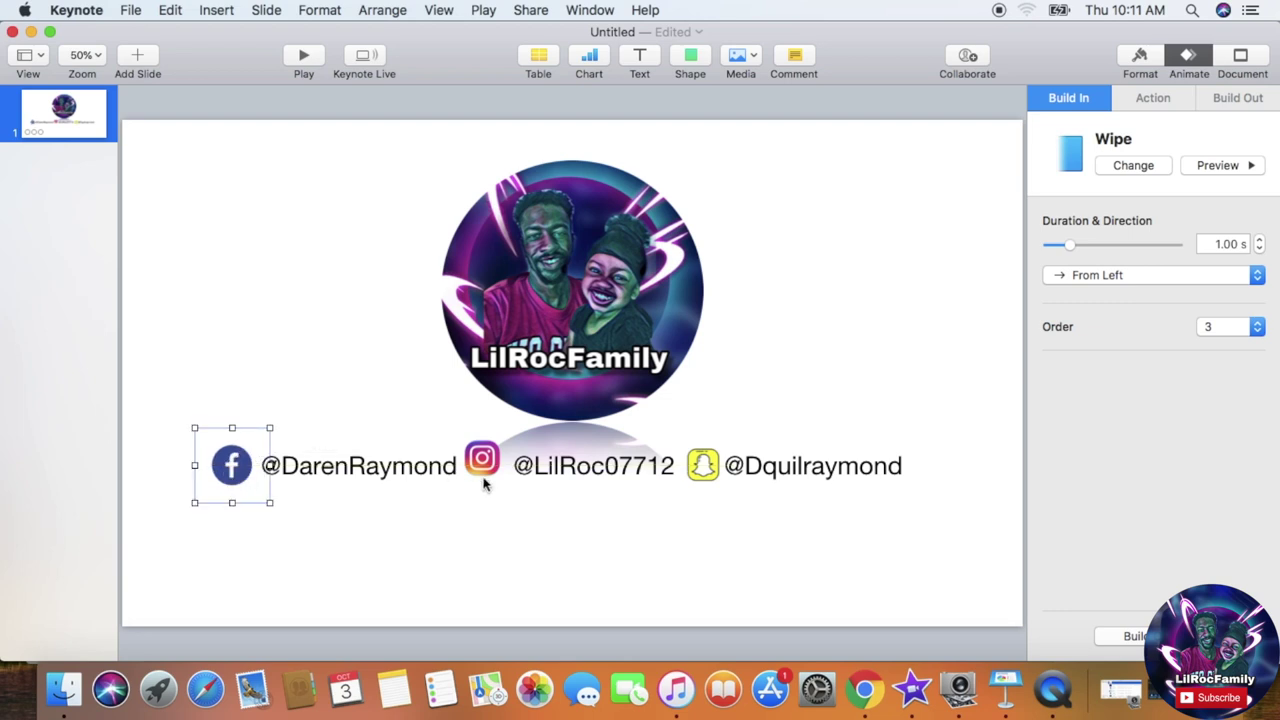
left_click_drag(485, 467, 488, 476)
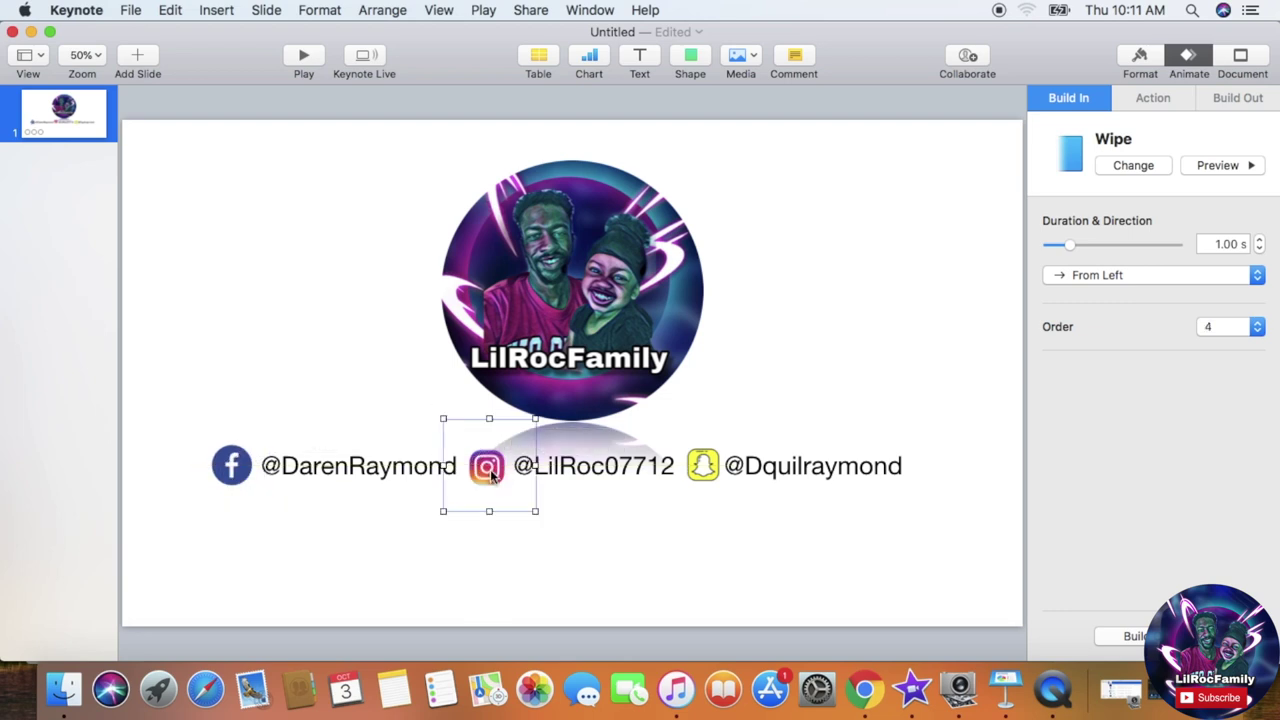
left_click(927, 321)
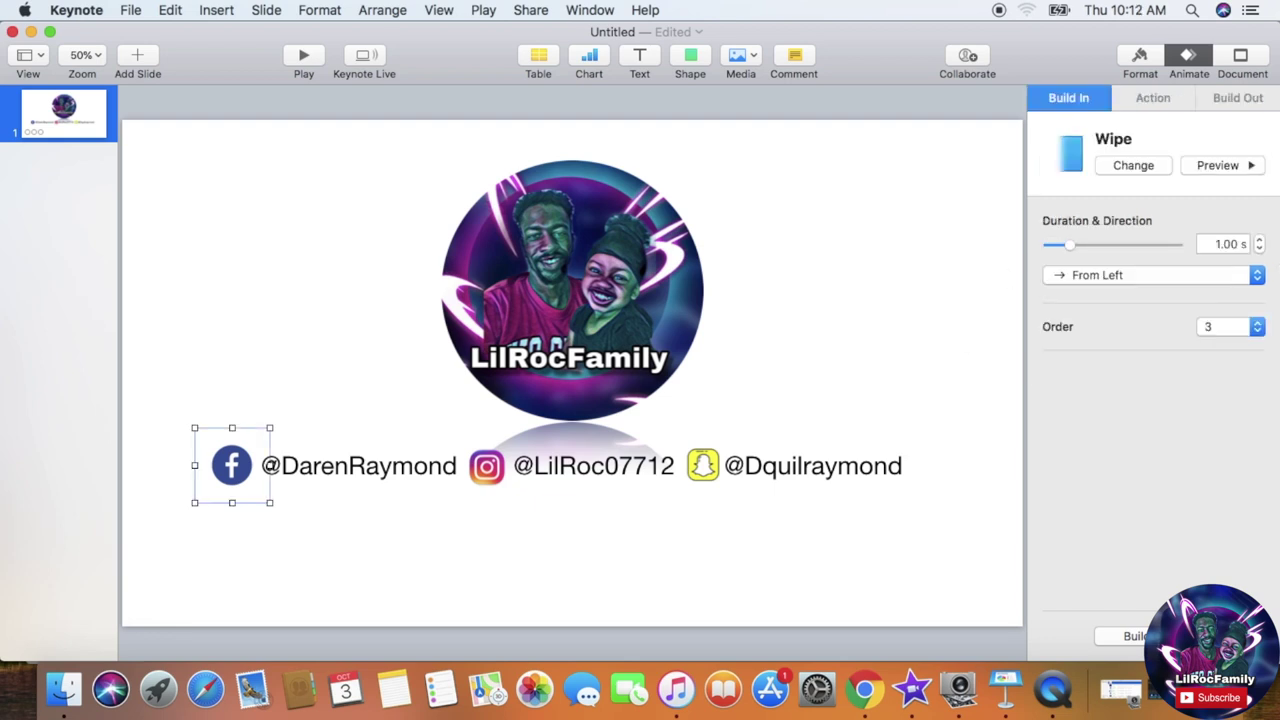
left_click(1122, 636)
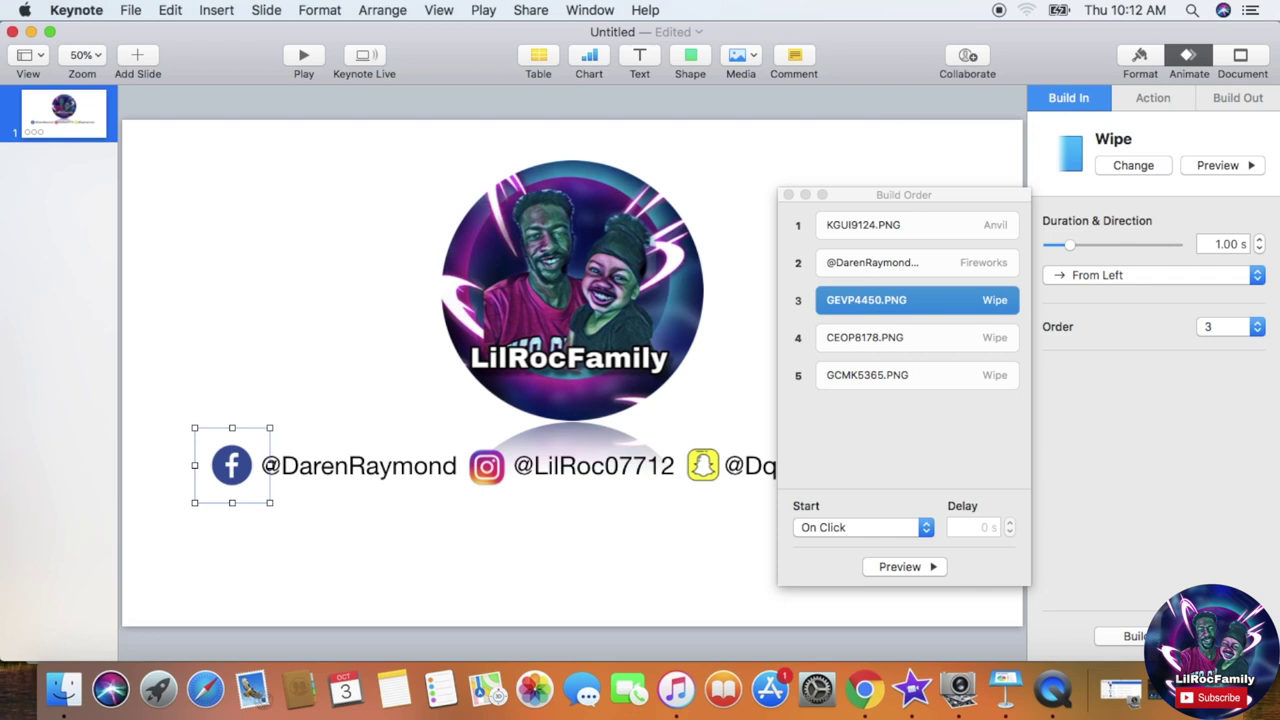
Step: Move the Facebook, Instagram and Snapchat icon builds up to directly follow the logo build
left_click(870, 229)
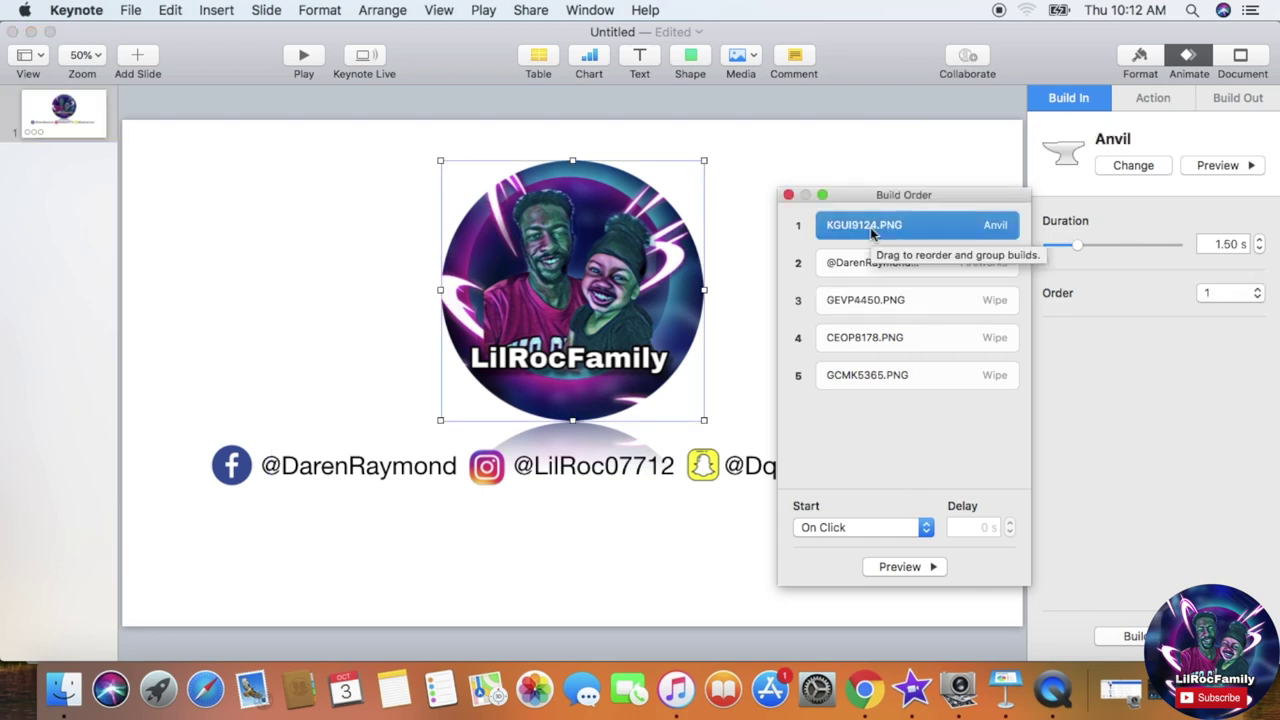
left_click(872, 264)
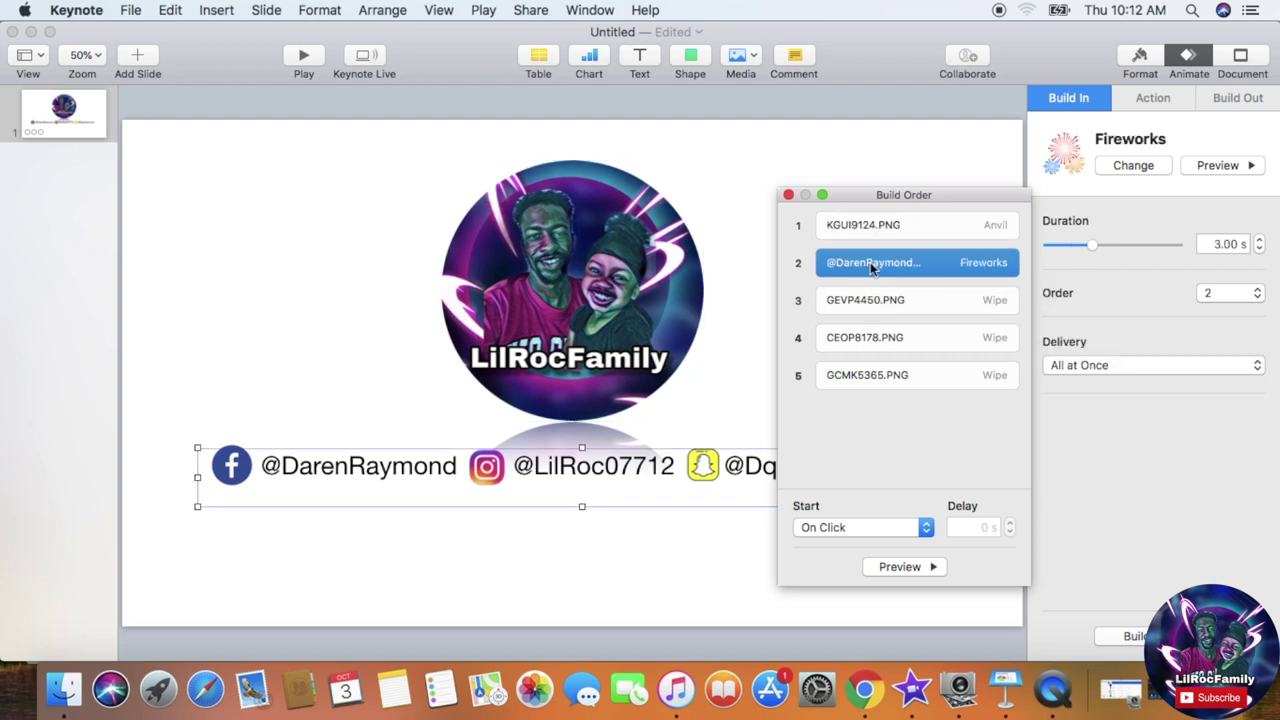
left_click(866, 300)
left_click_drag(866, 298, 853, 250)
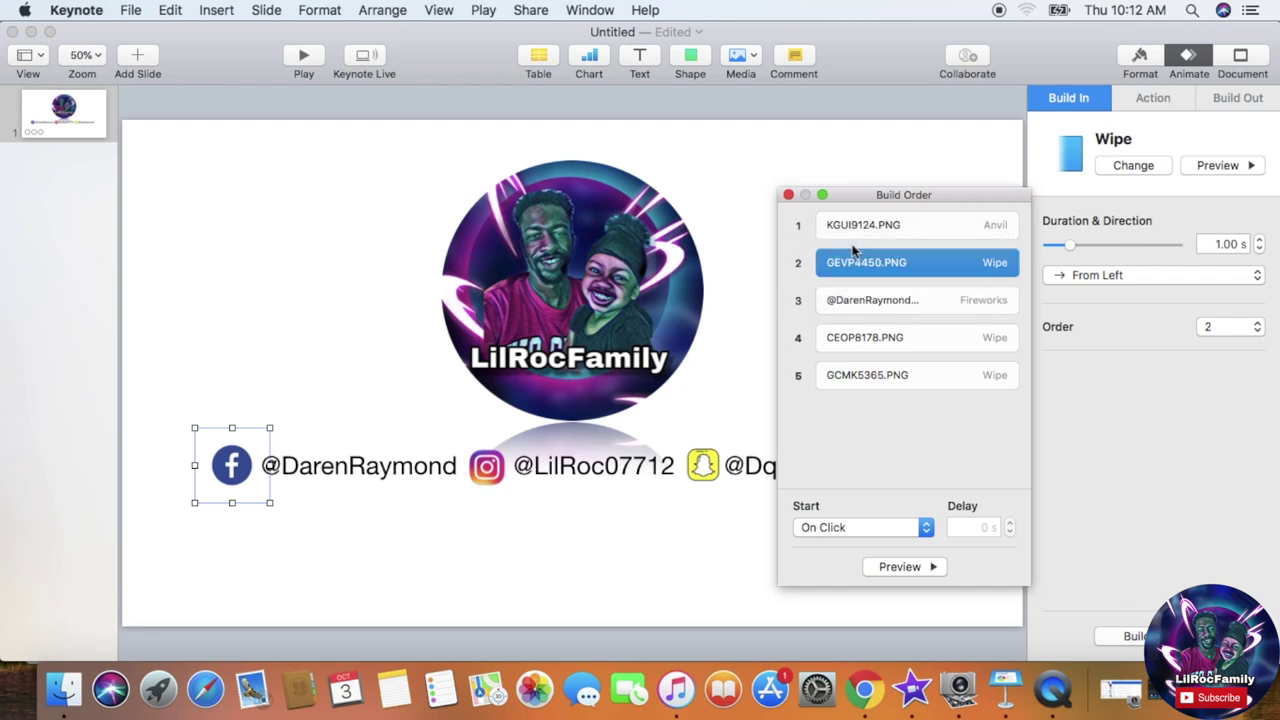
left_click(836, 342)
left_click_drag(836, 342, 826, 290)
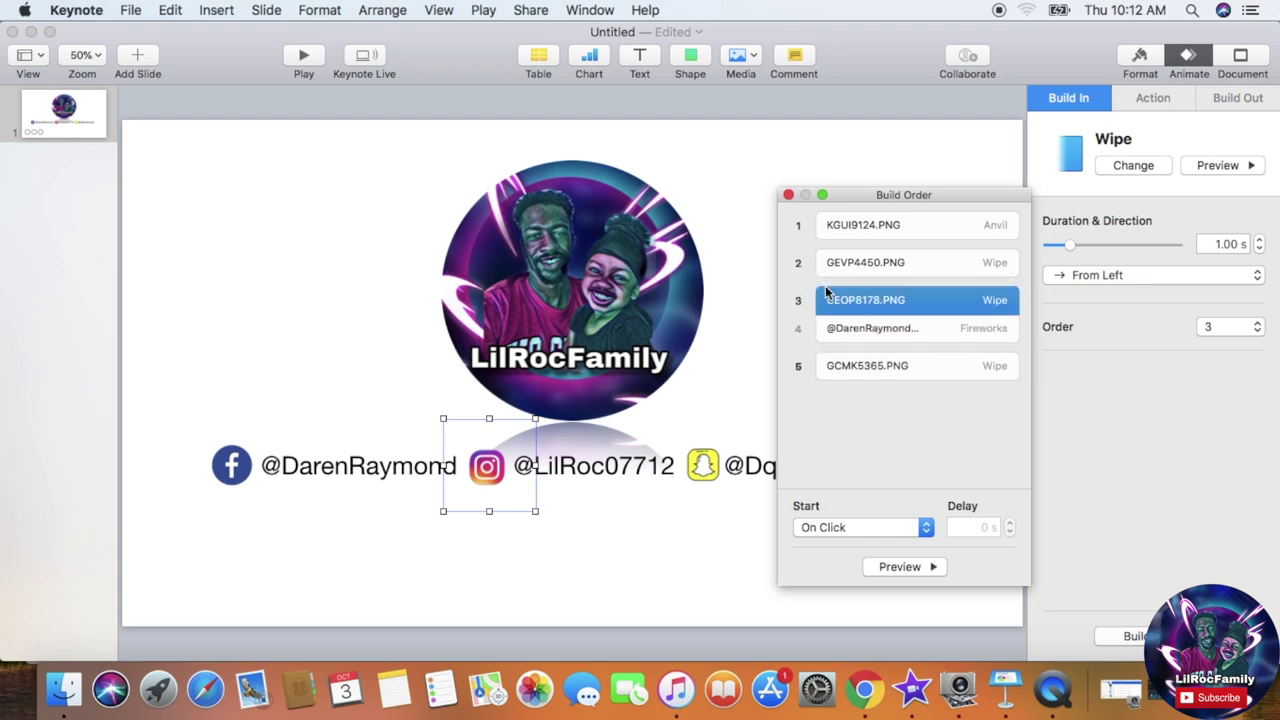
left_click(843, 366)
left_click_drag(843, 366, 838, 335)
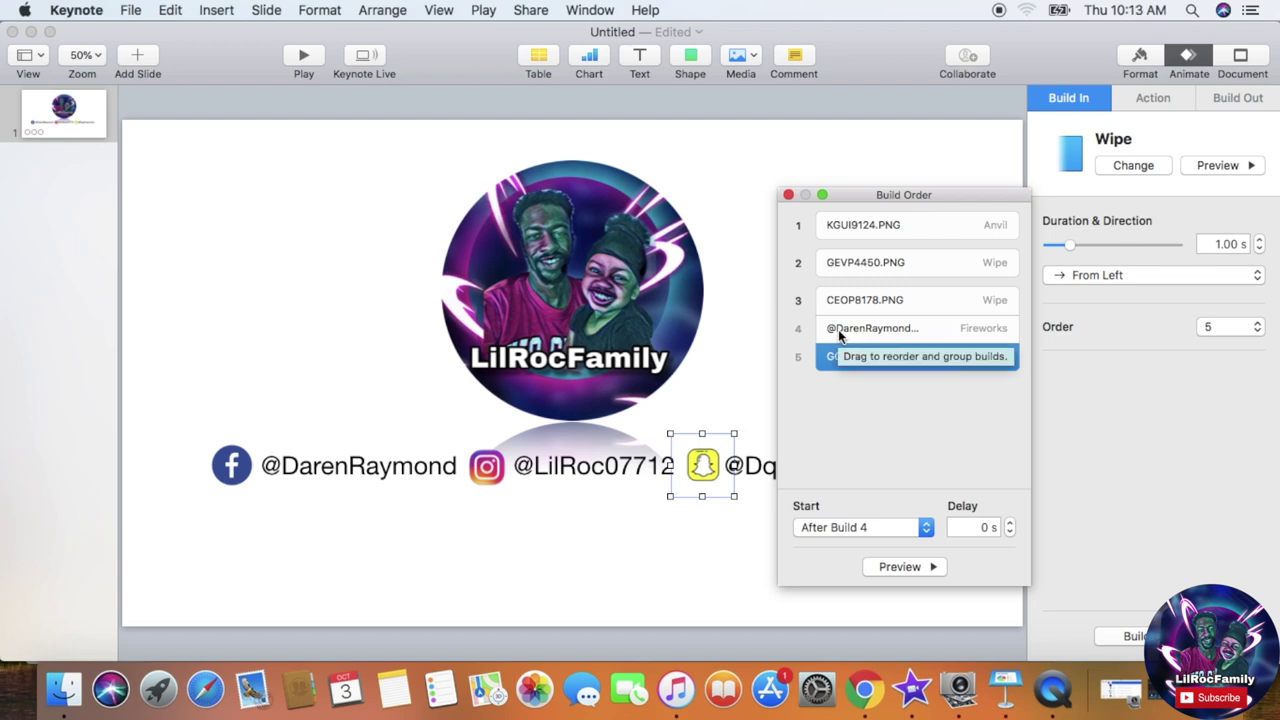
Step: Move the handles text Fireworks build to the end of the build order
left_click(861, 399)
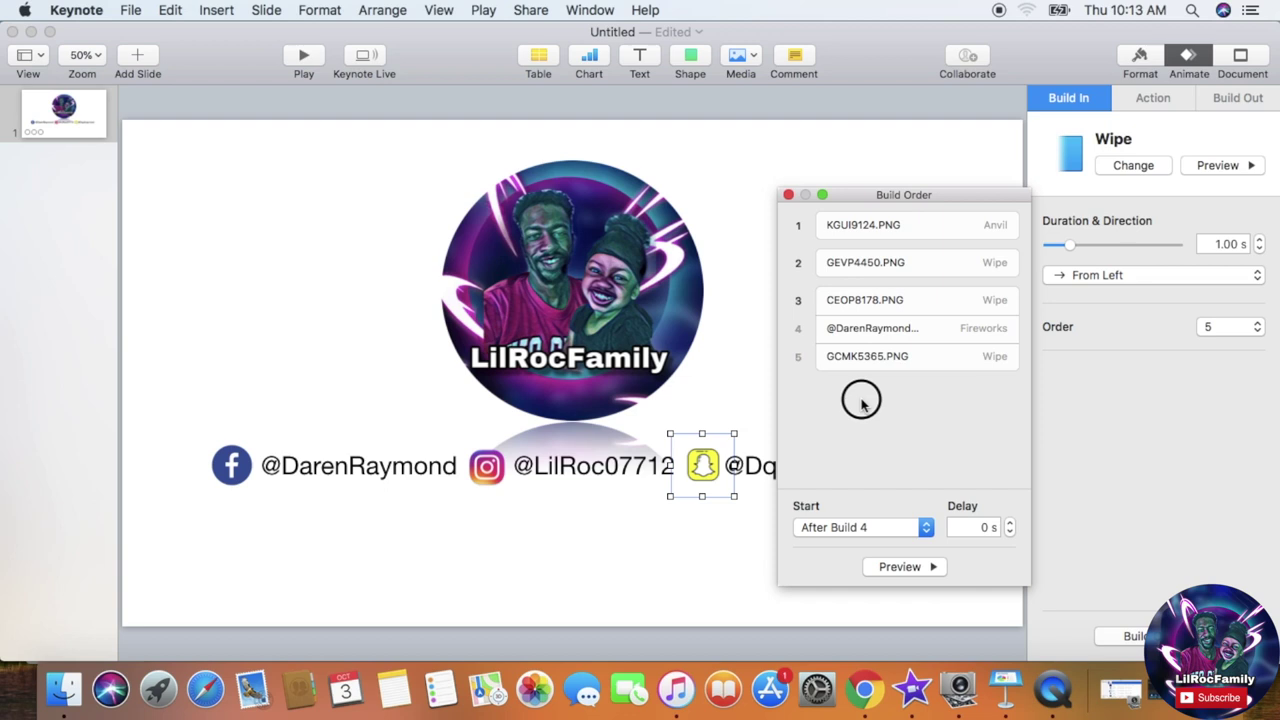
left_click(645, 475)
left_click(645, 475)
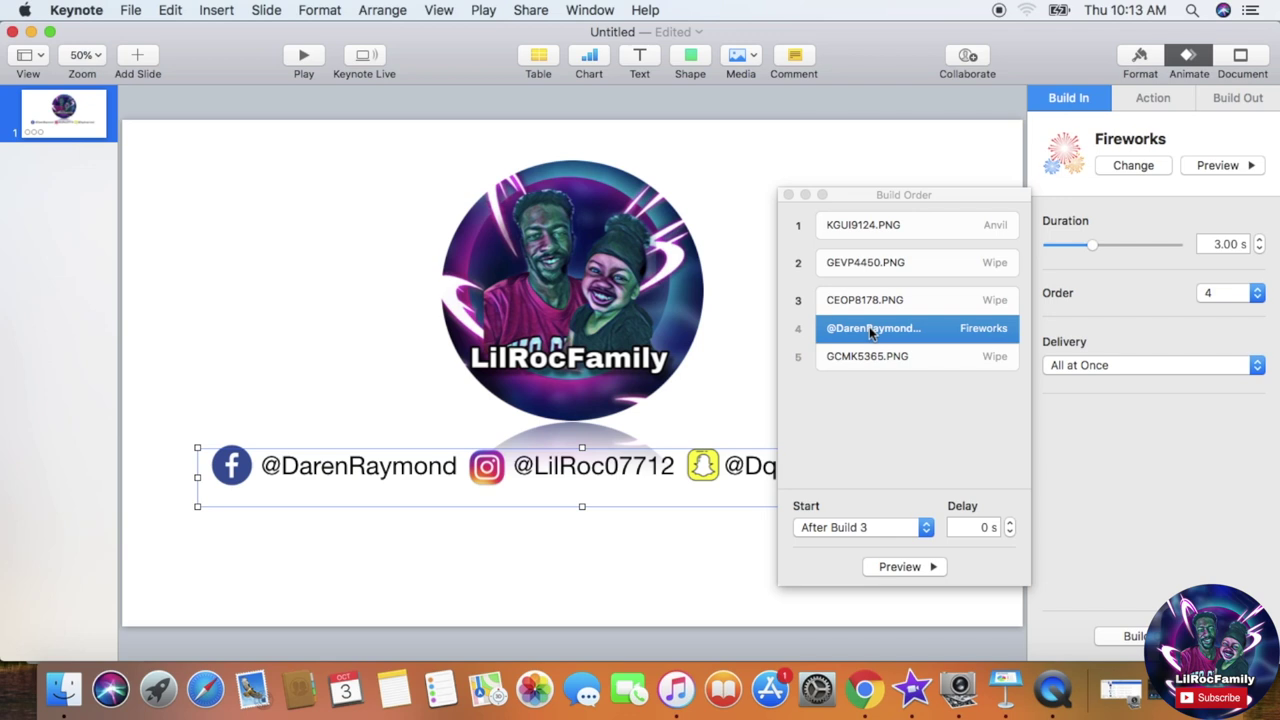
left_click_drag(870, 331, 867, 387)
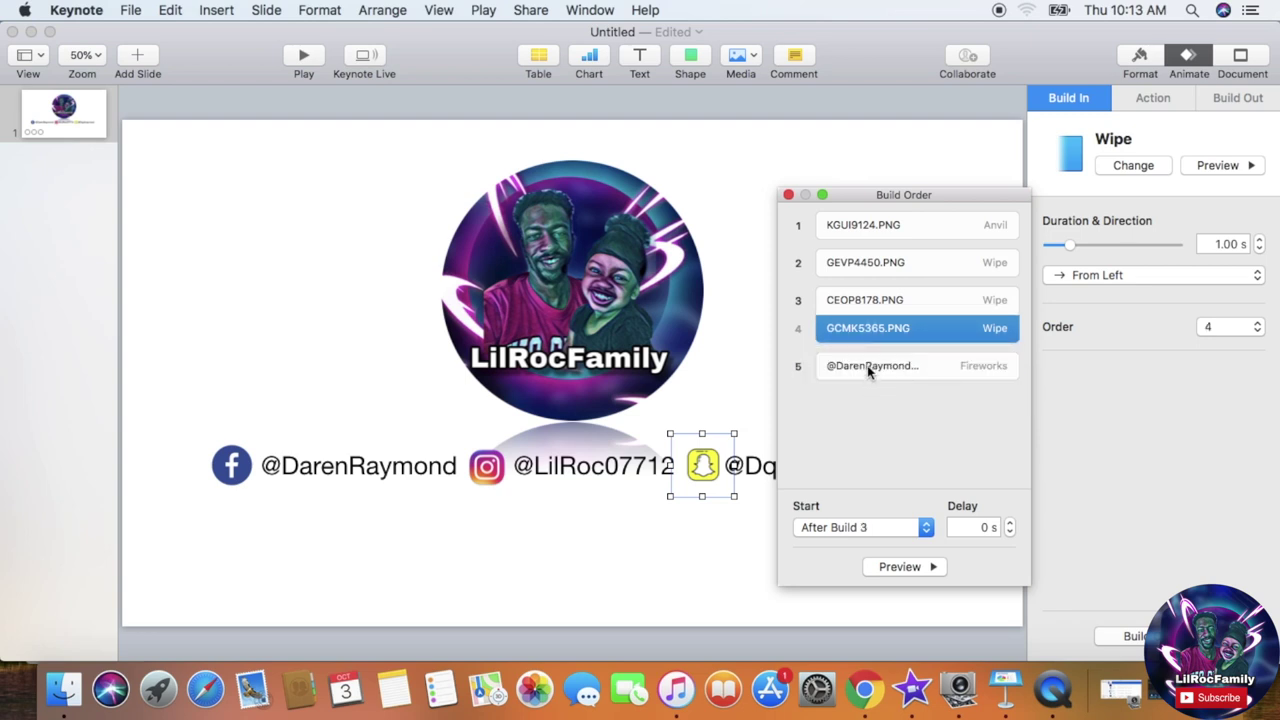
left_click(873, 227)
Step: Keep the logo build On Click and set the Facebook build to start After Build 1
left_click(877, 270)
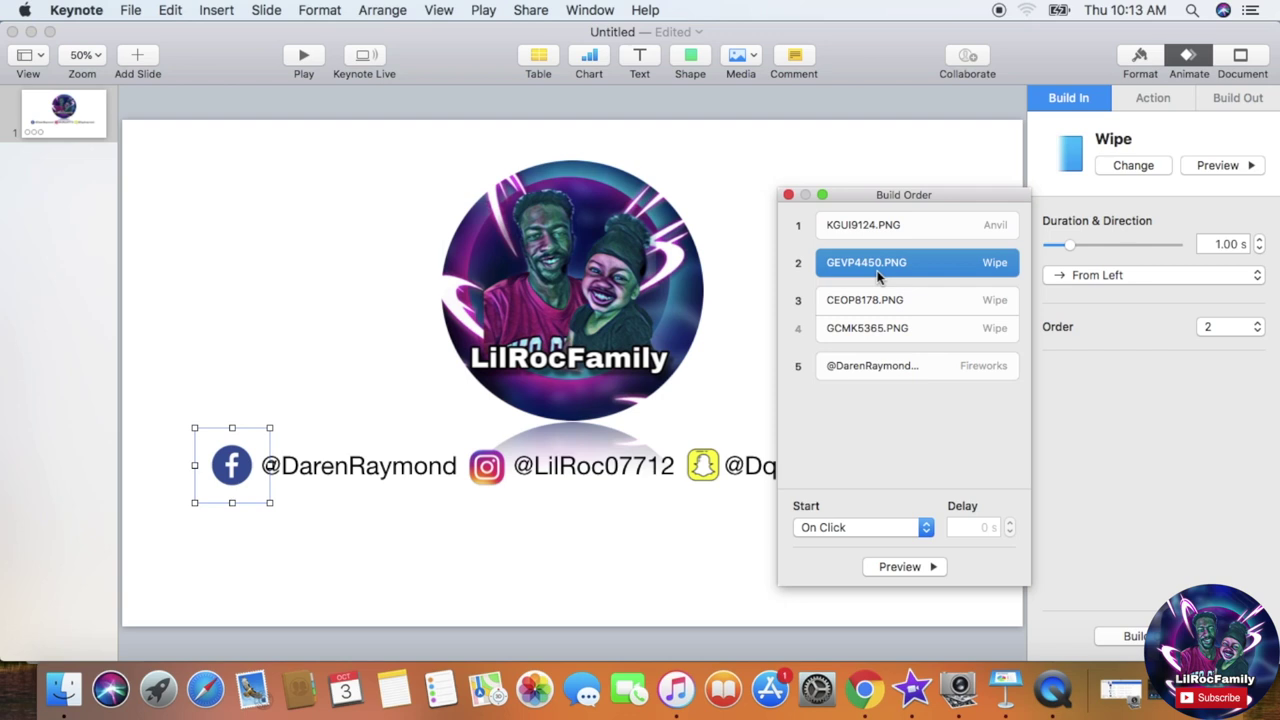
left_click(884, 301)
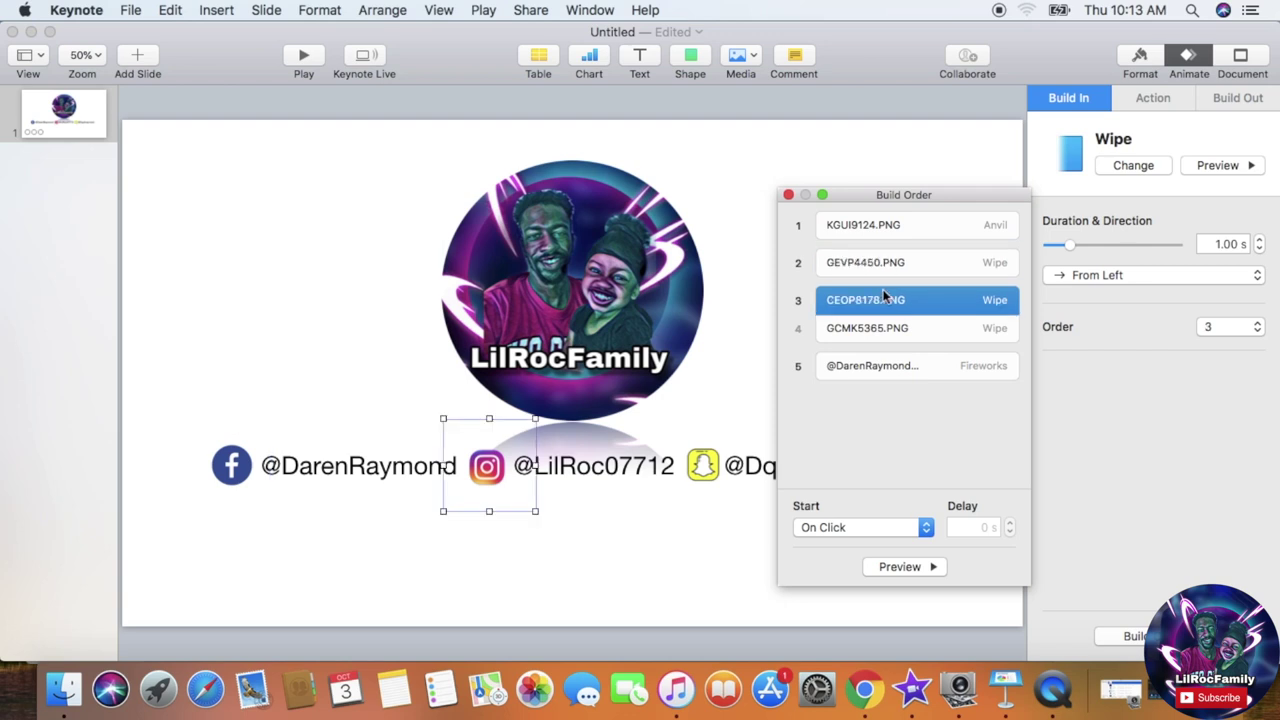
left_click(884, 328)
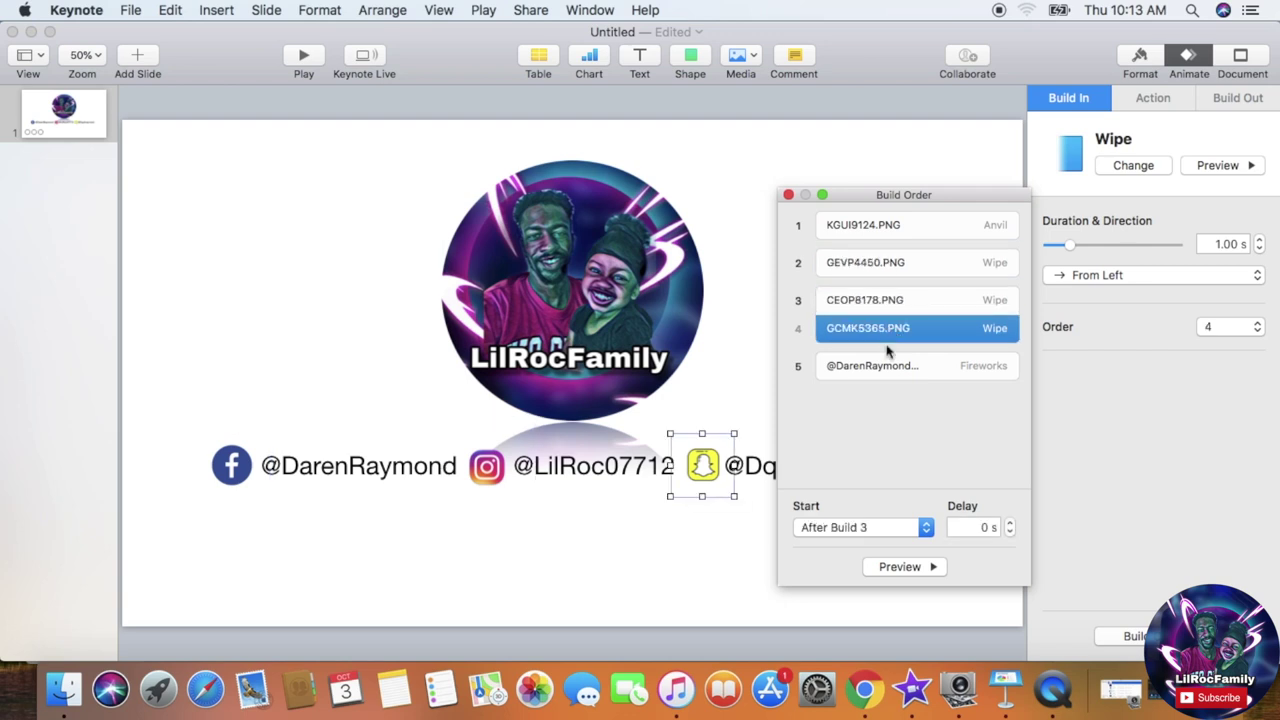
left_click(887, 370)
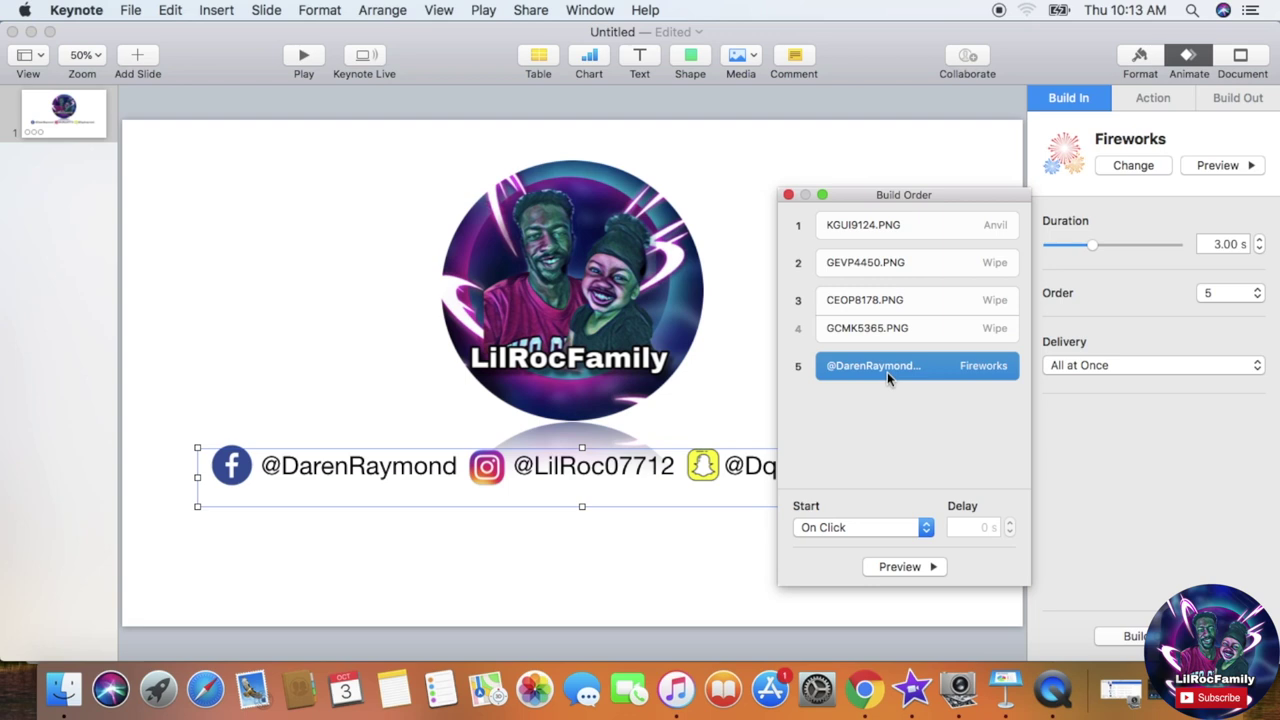
left_click(896, 229)
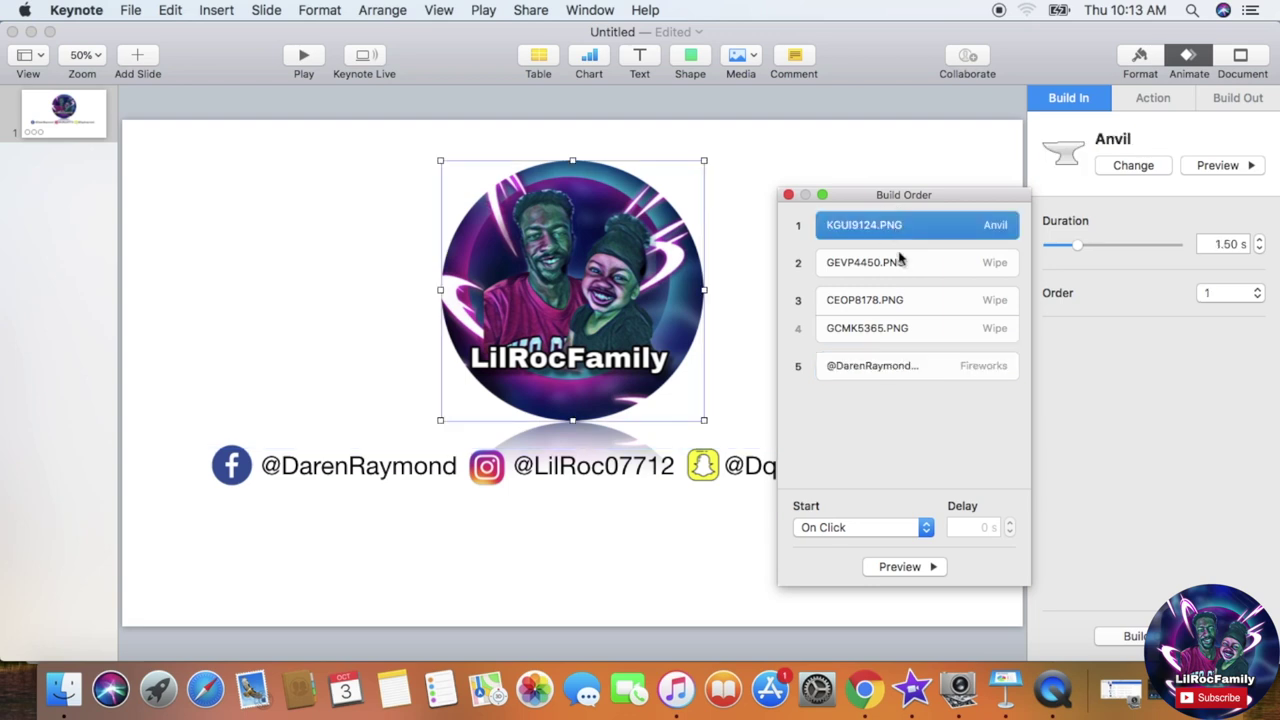
left_click(925, 527)
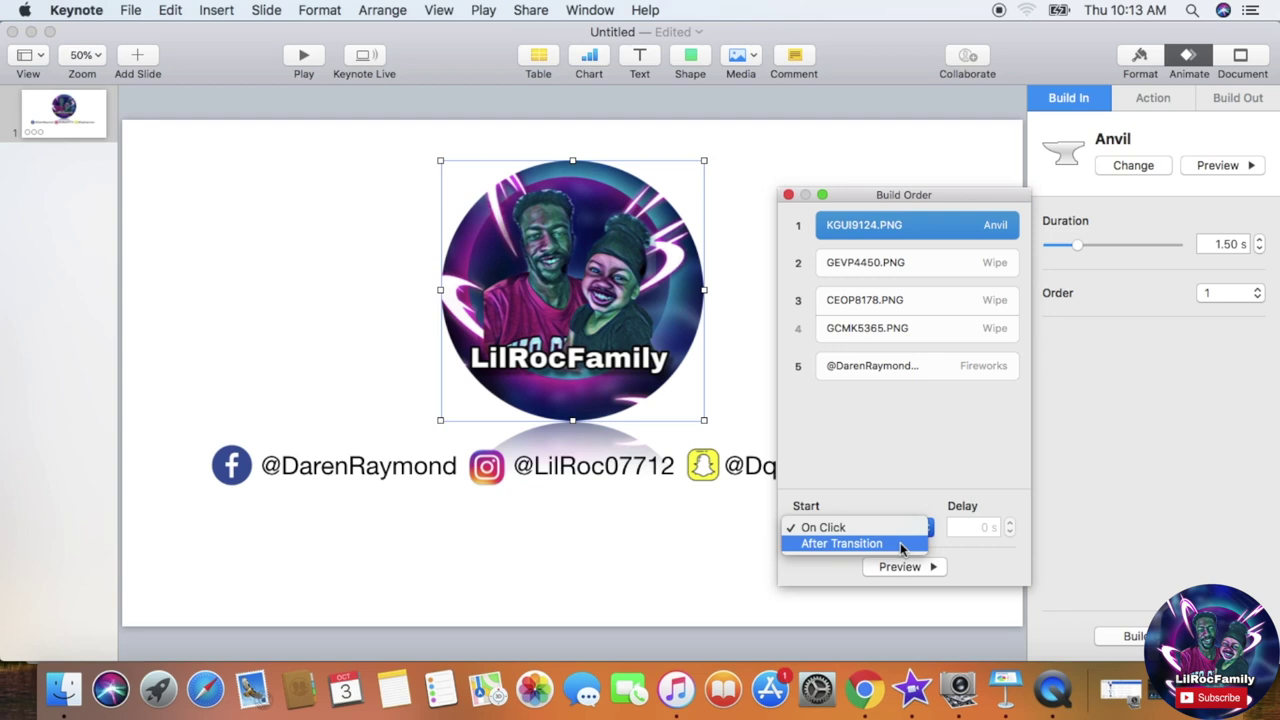
left_click(893, 263)
left_click(892, 263)
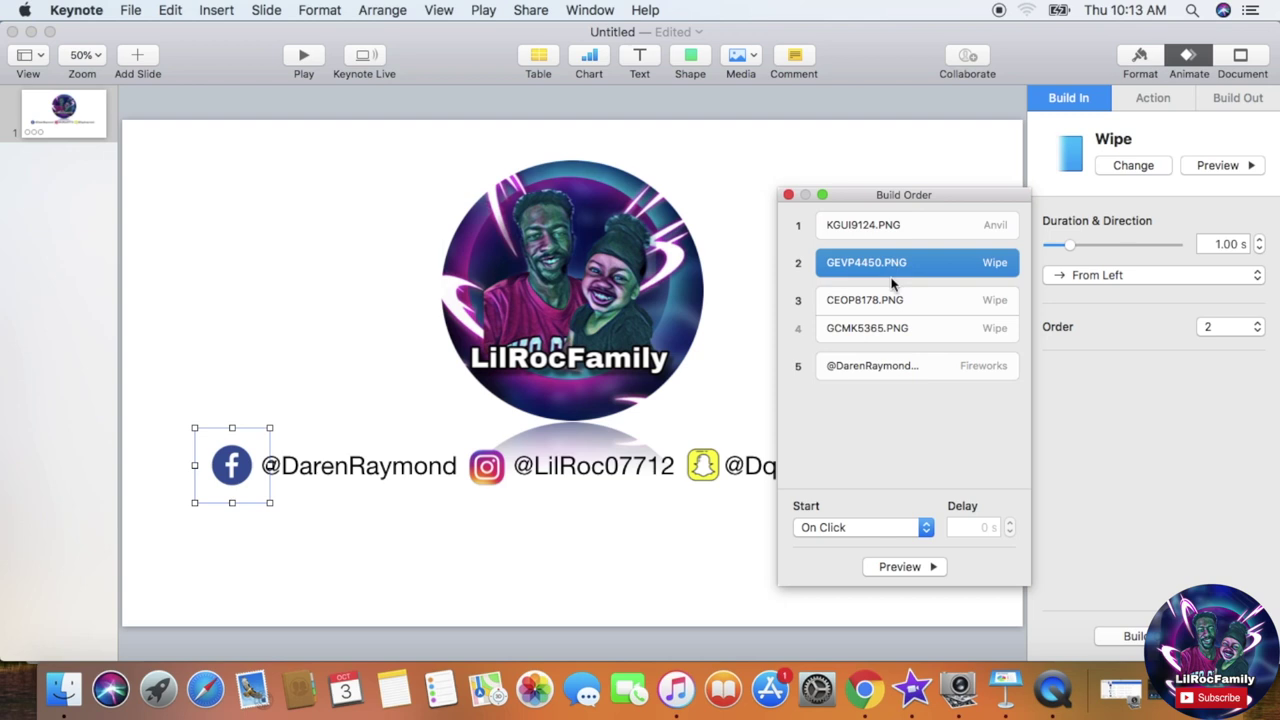
left_click(922, 526)
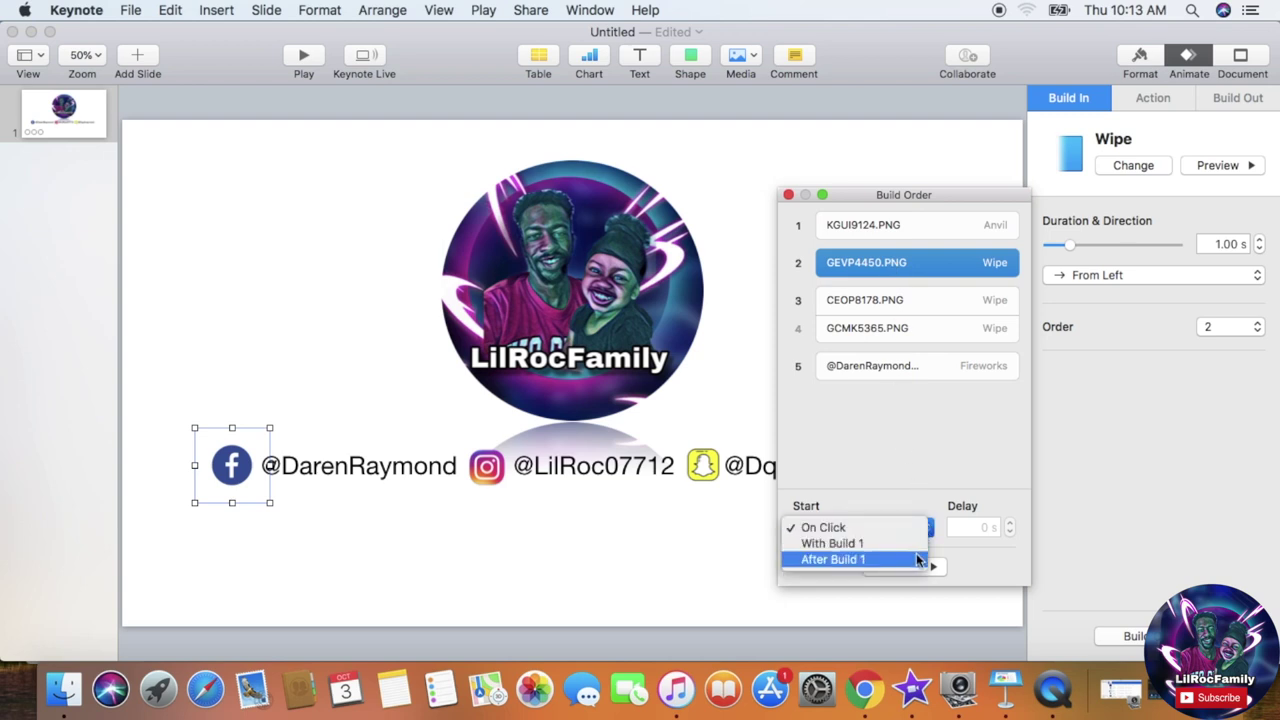
left_click(914, 559)
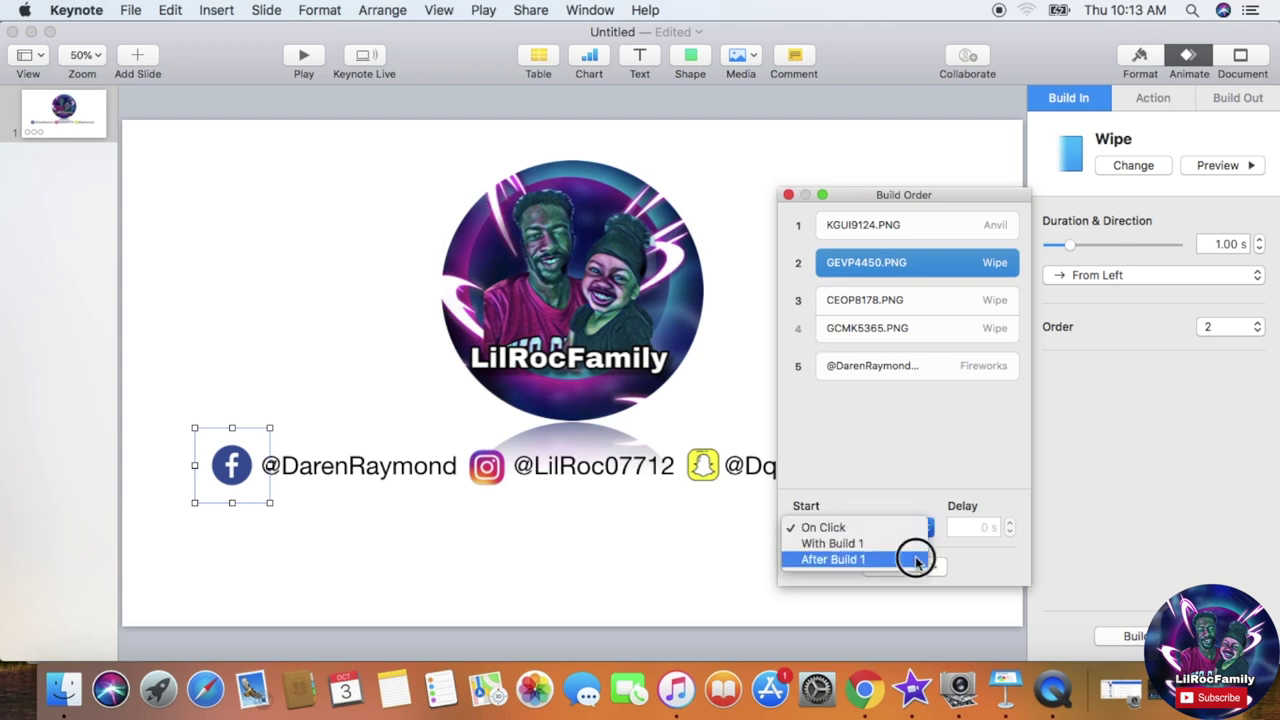
Step: Set the Instagram and Snapchat icon builds to start With Build 2
left_click(900, 293)
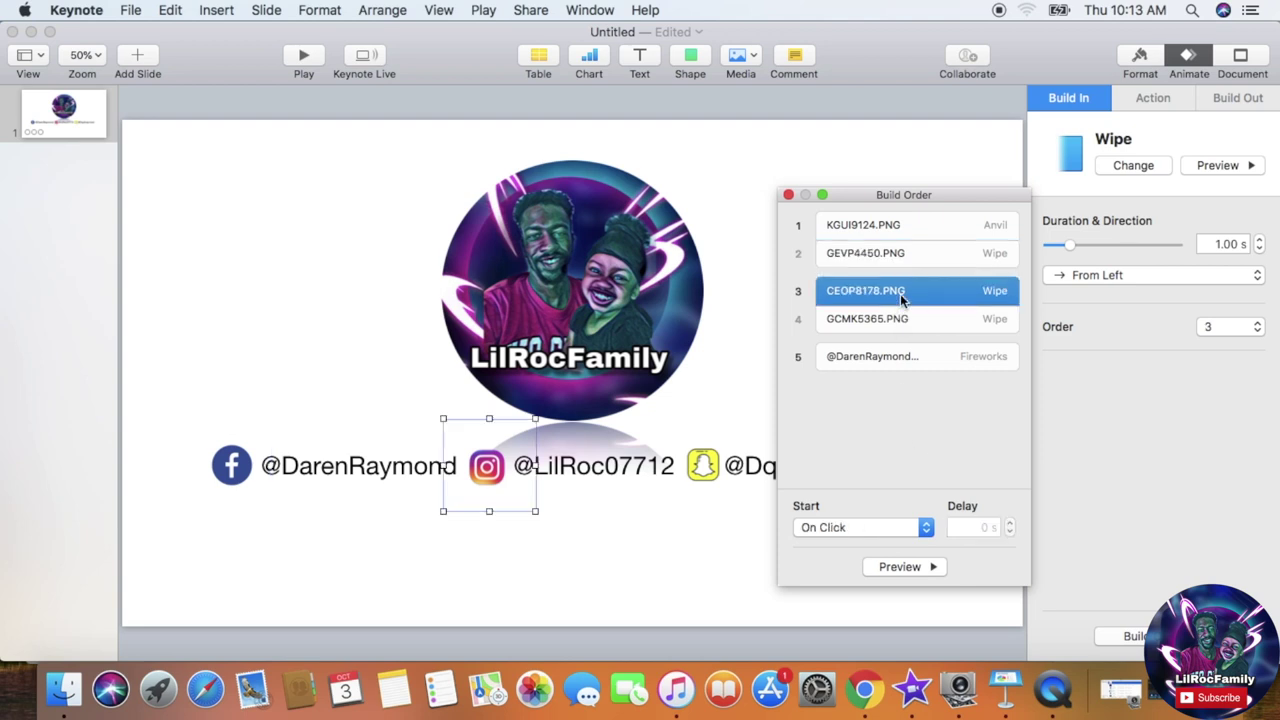
left_click(925, 527)
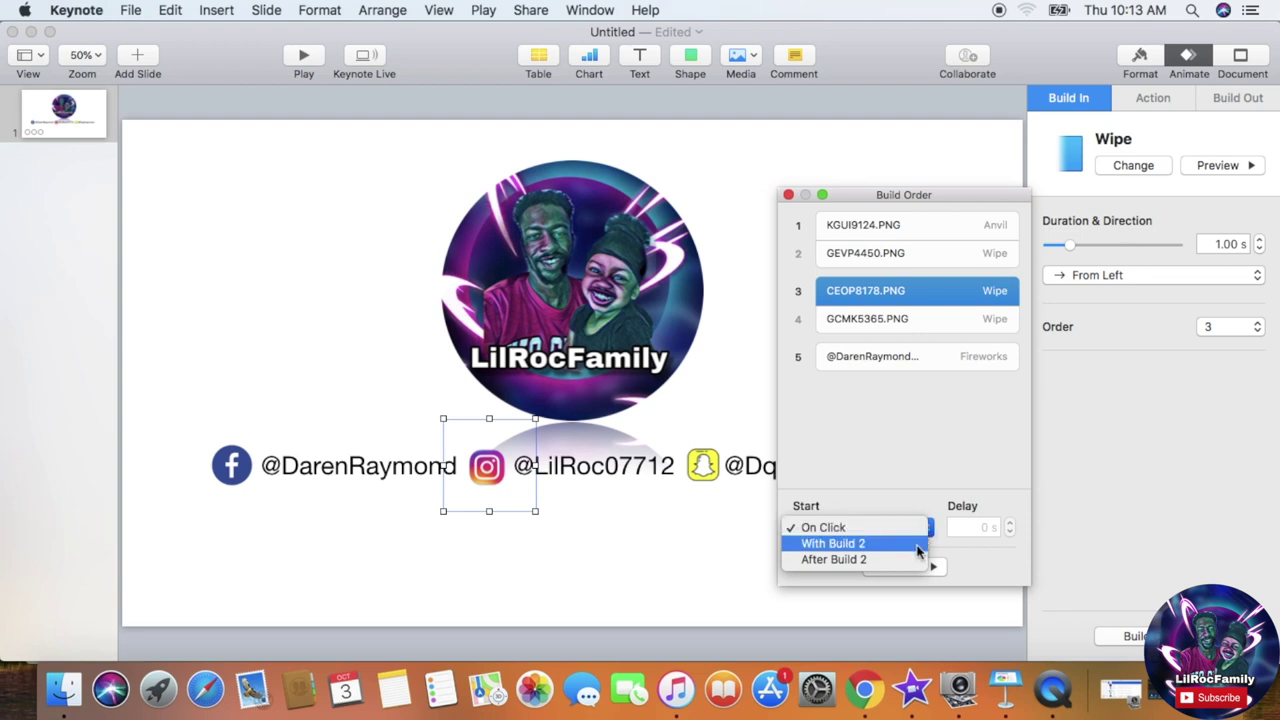
left_click(917, 547)
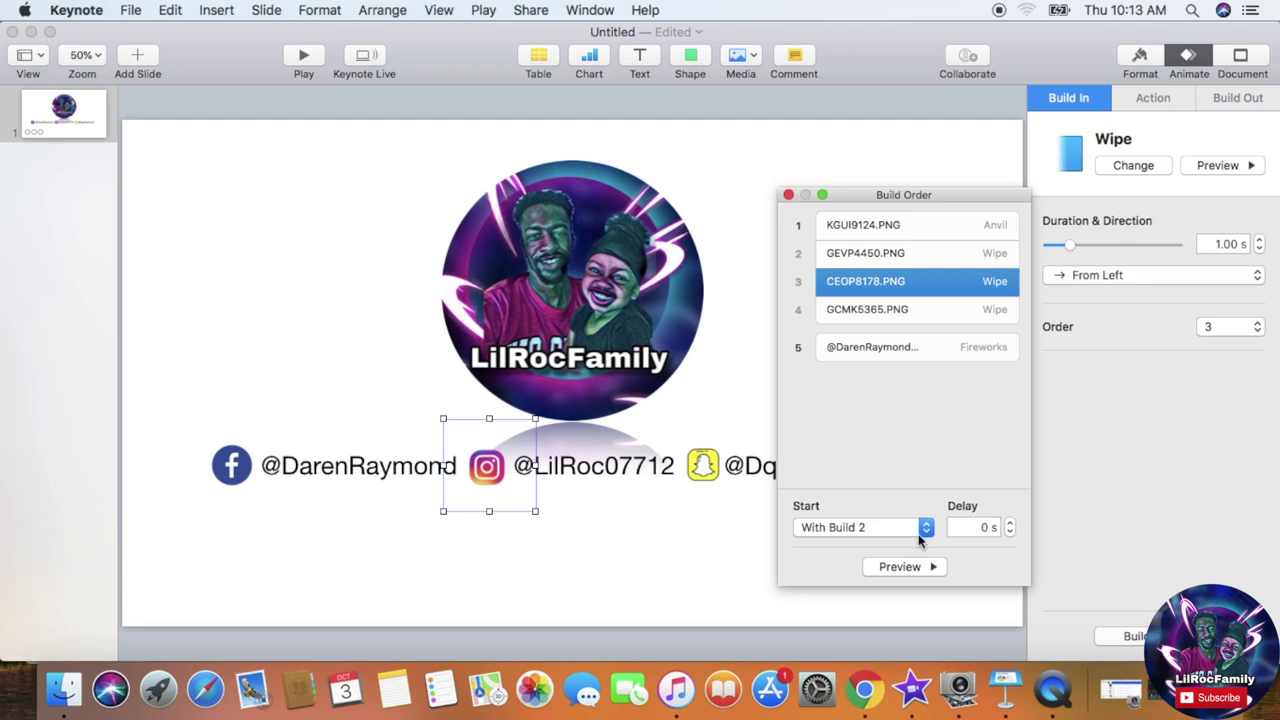
left_click(926, 530)
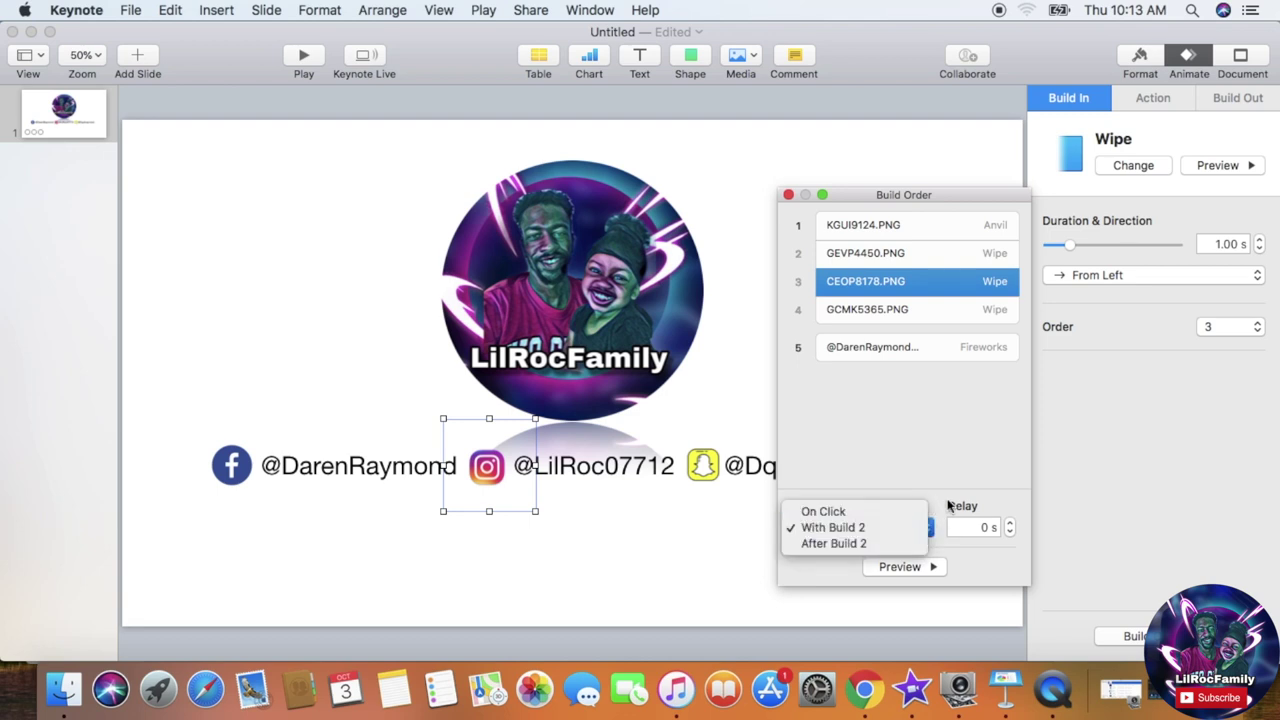
left_click(948, 506)
left_click(920, 316)
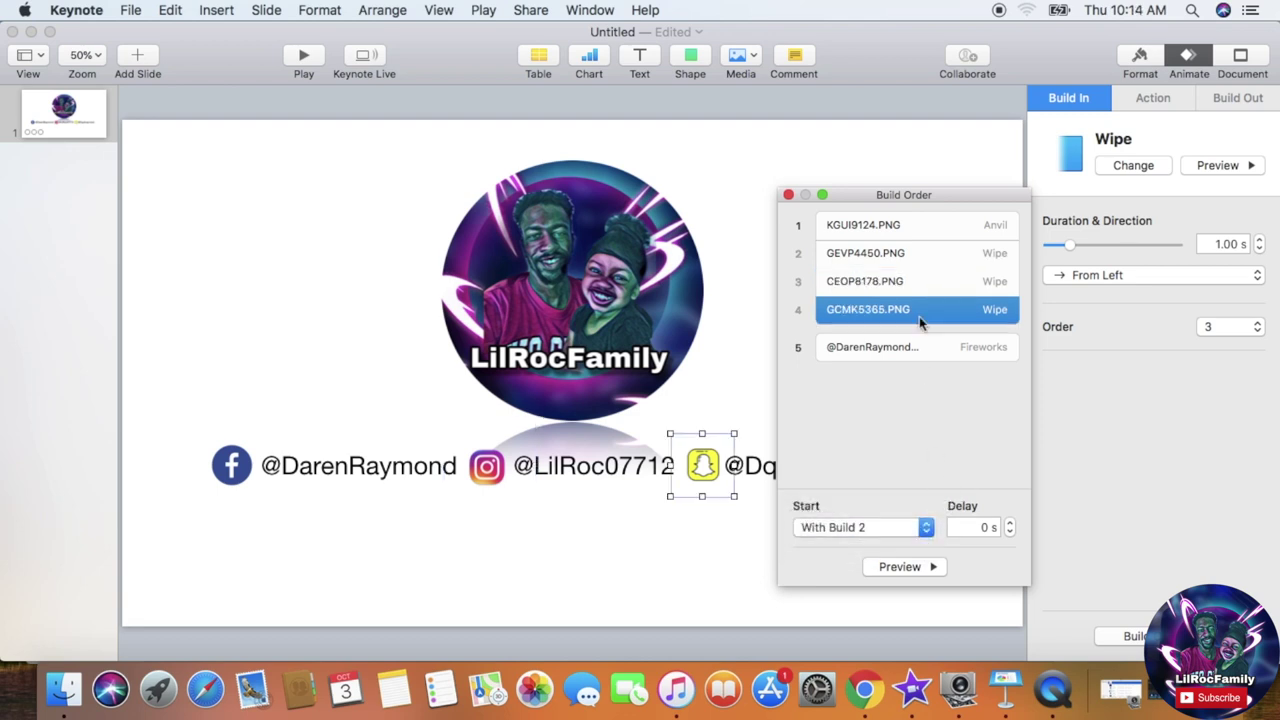
left_click(927, 527)
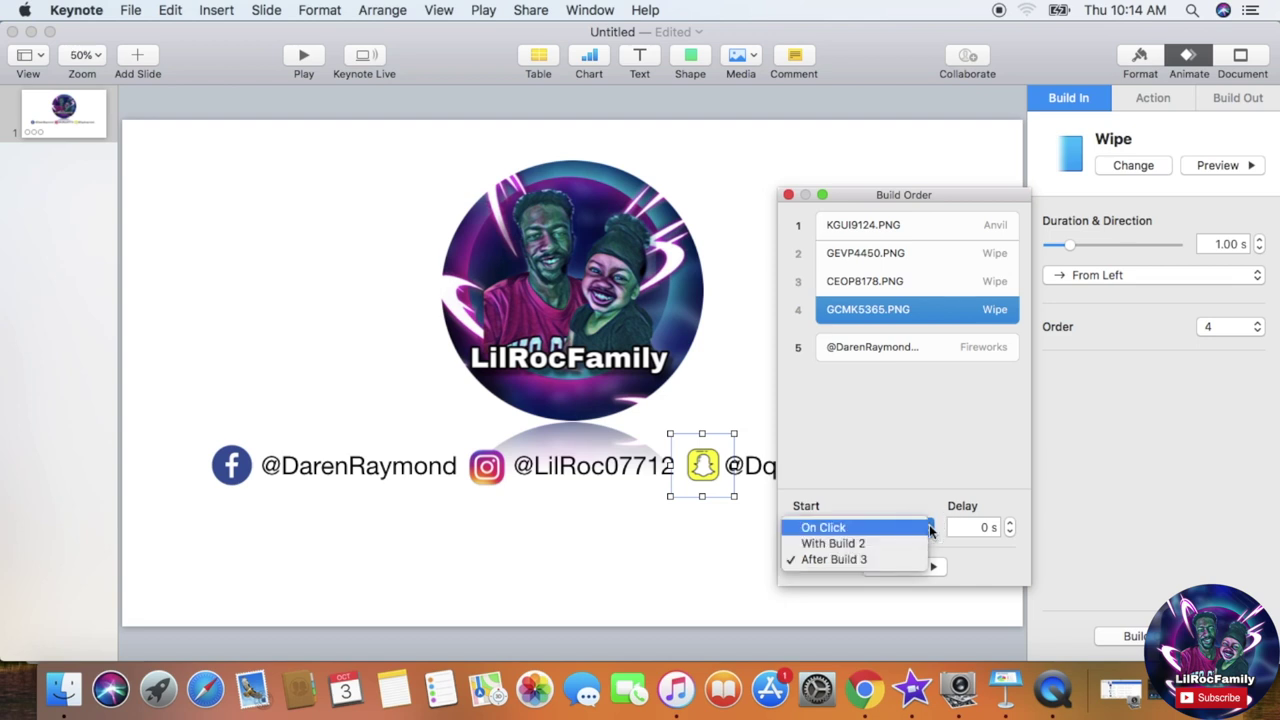
left_click(911, 545)
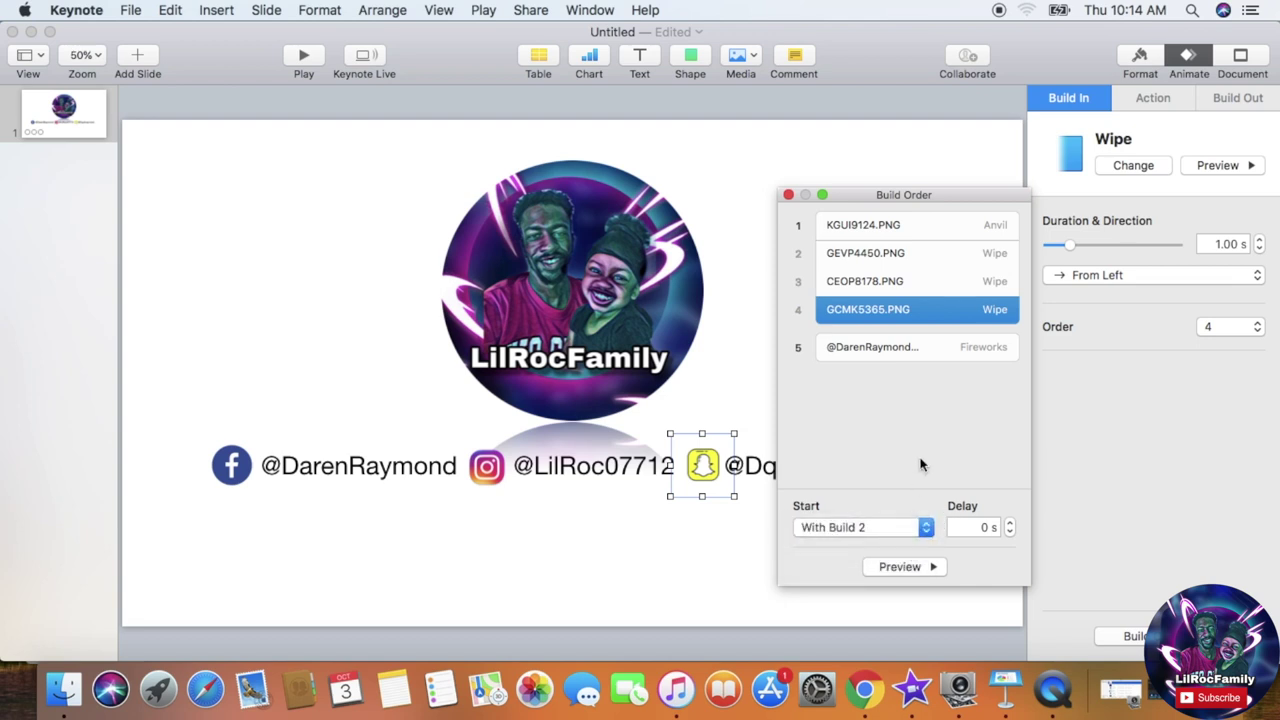
Step: Start the handles text build After Build 4, preview the sequence, and close Build Order
left_click(906, 352)
left_click(927, 532)
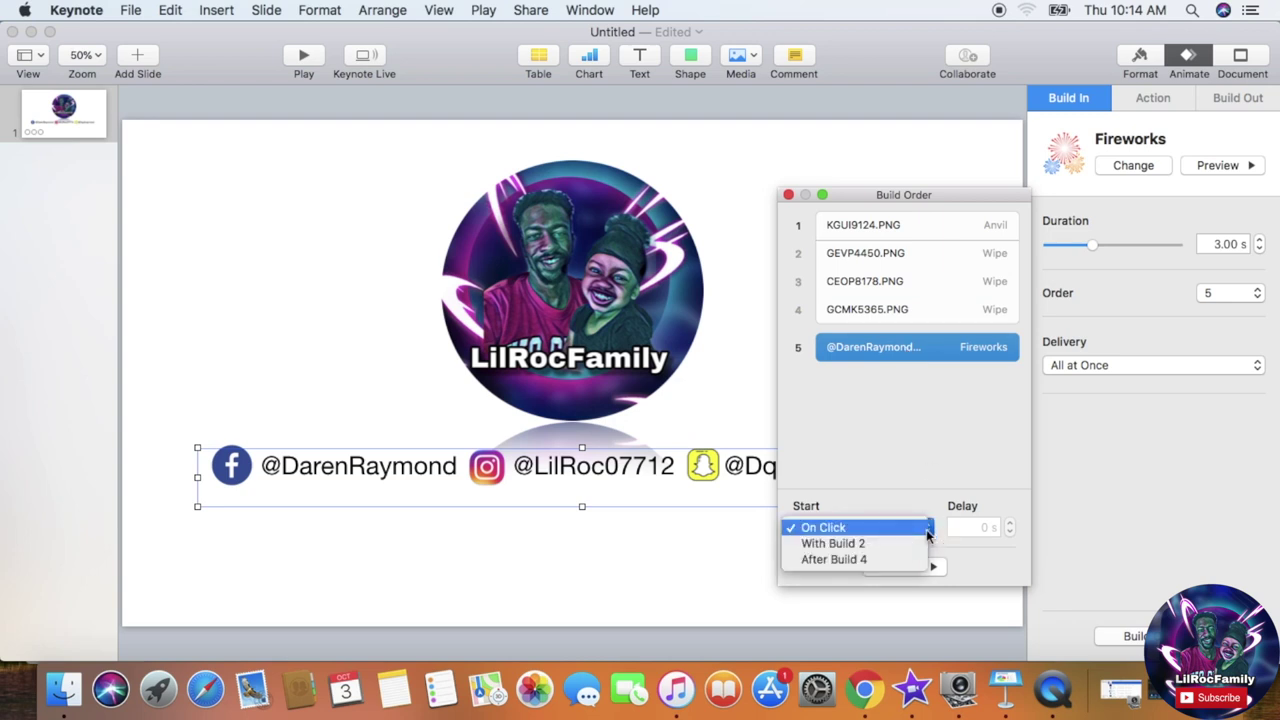
left_click(914, 559)
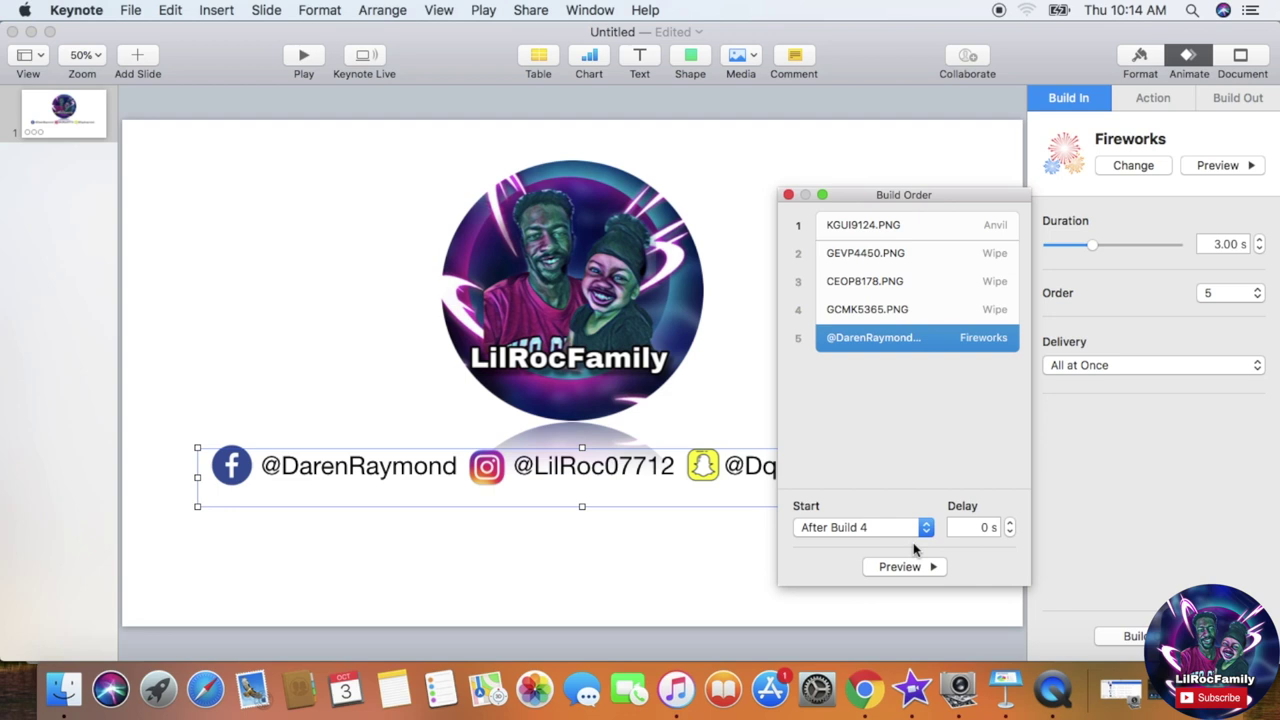
left_click(904, 567)
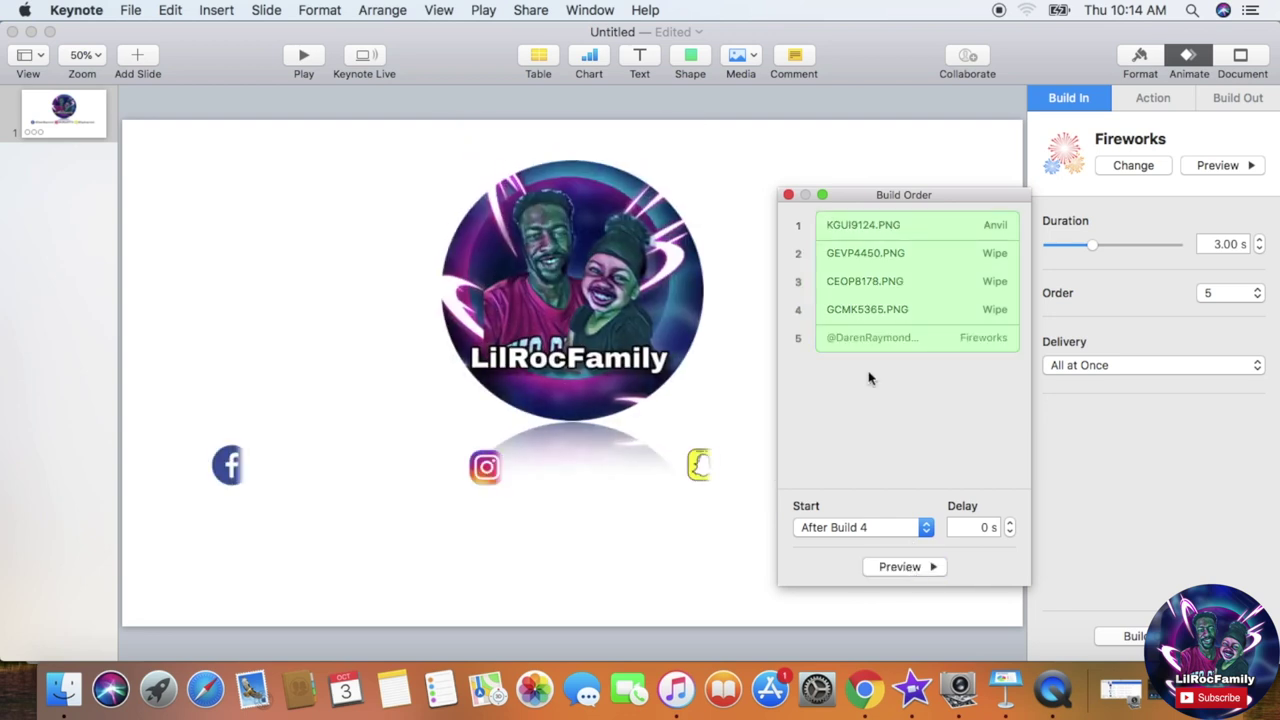
left_click(789, 195)
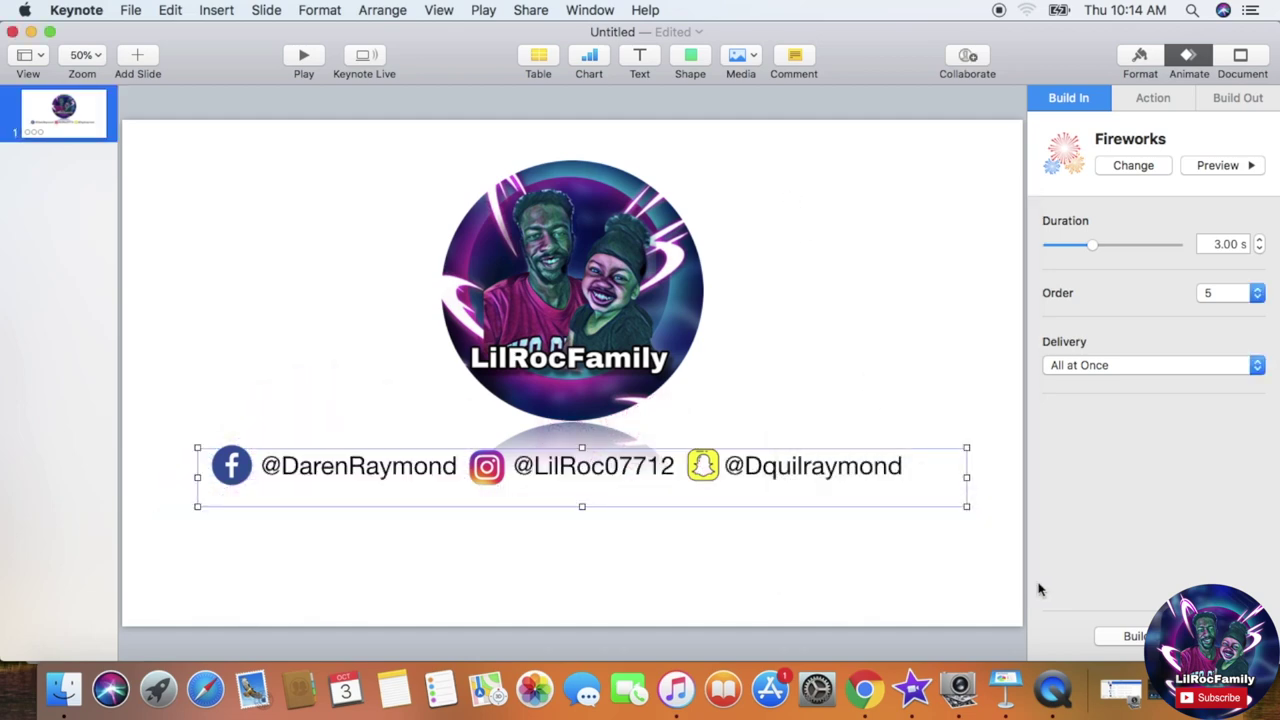
Step: Play the slideshow to check the configured builds
left_click(306, 56)
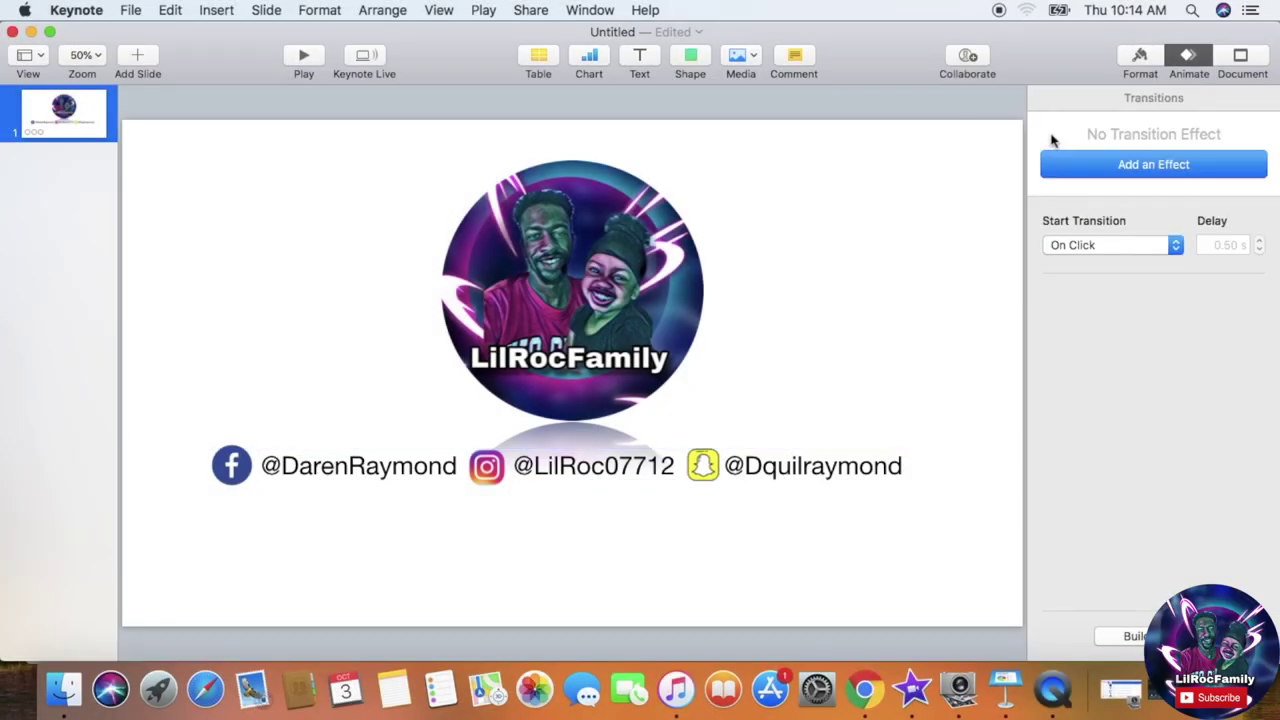
Step: Apply Confetti as the slide transition effect
left_click(1105, 167)
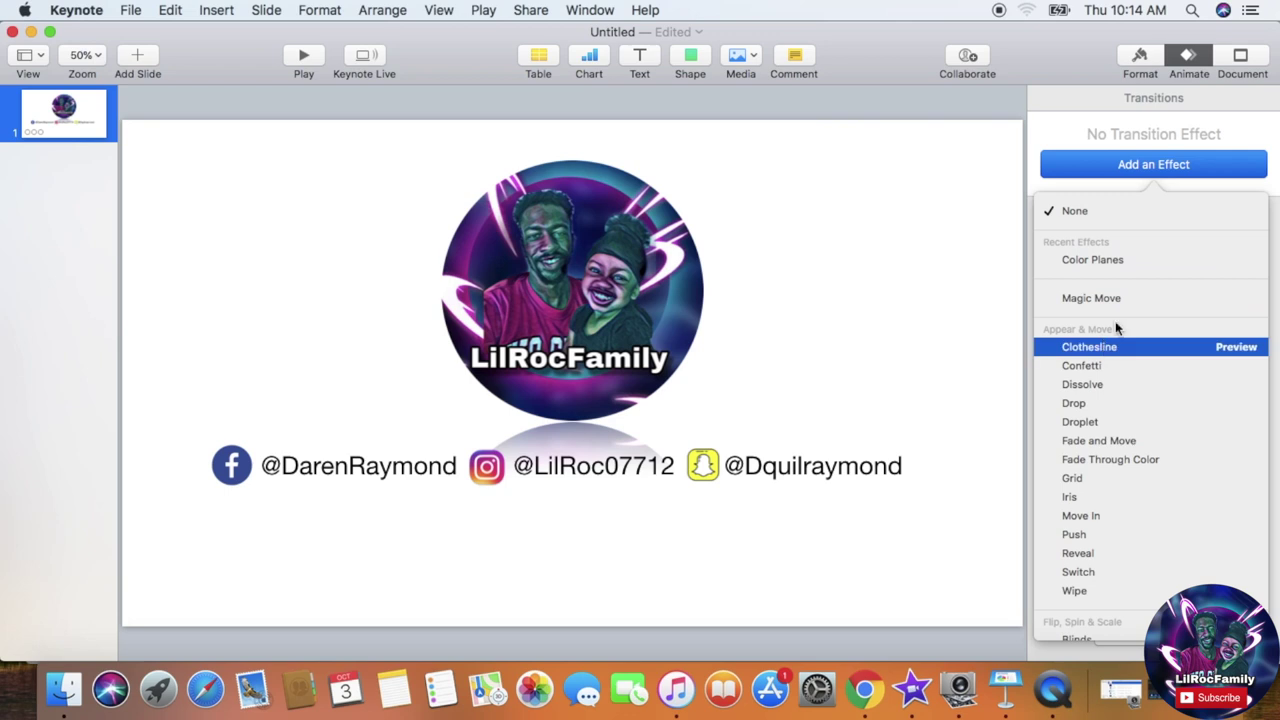
left_click(1222, 262)
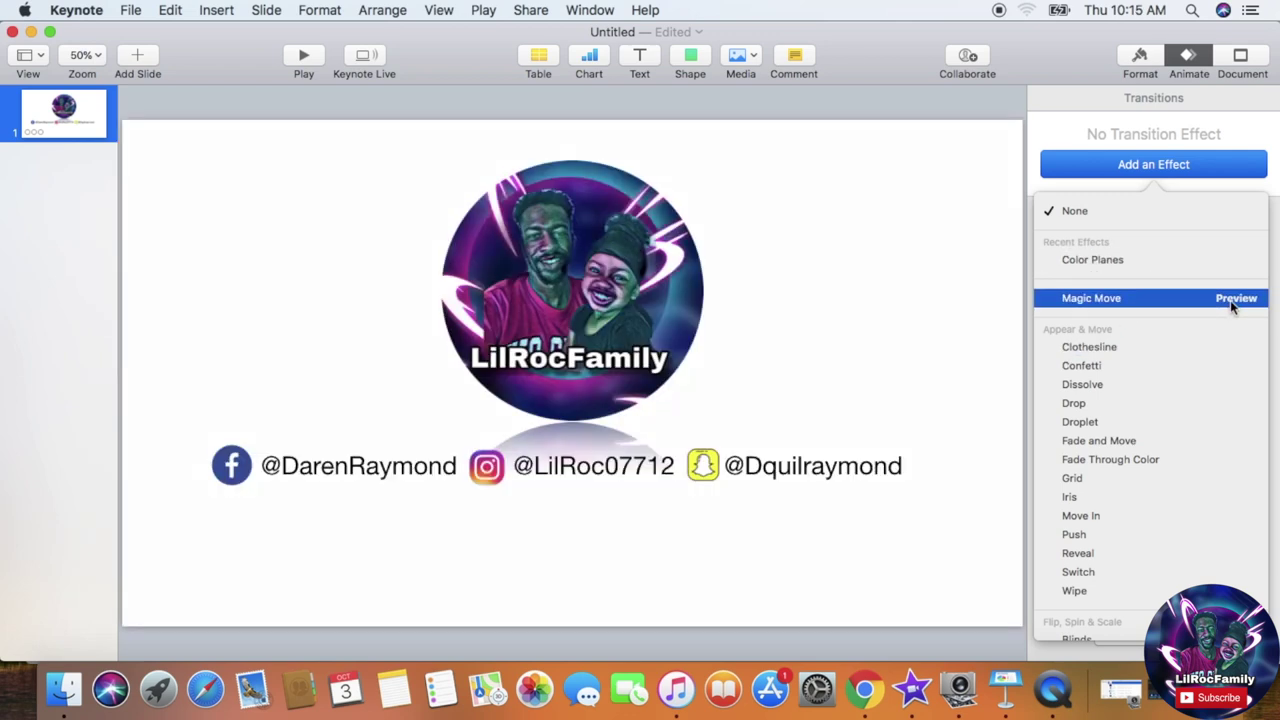
left_click(1082, 365)
Step: Preview the build sequence again and move the Build Order window clear of the transition settings
left_click(1125, 636)
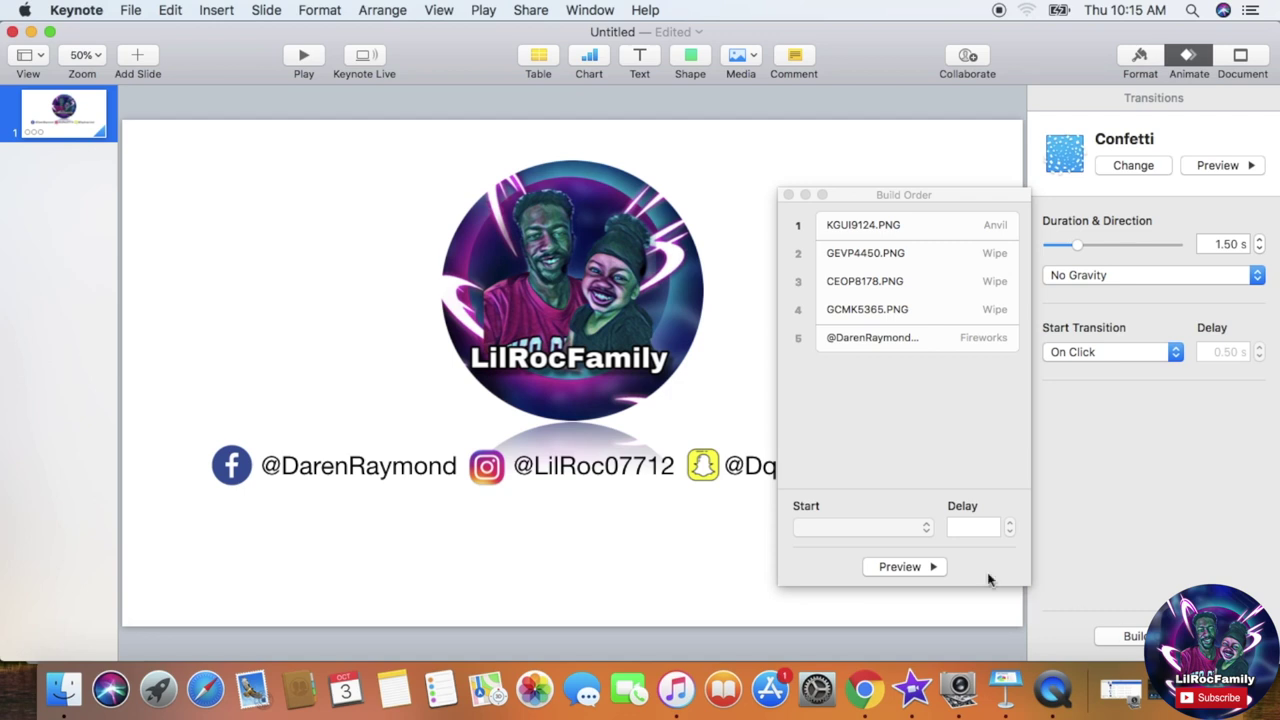
left_click(924, 567)
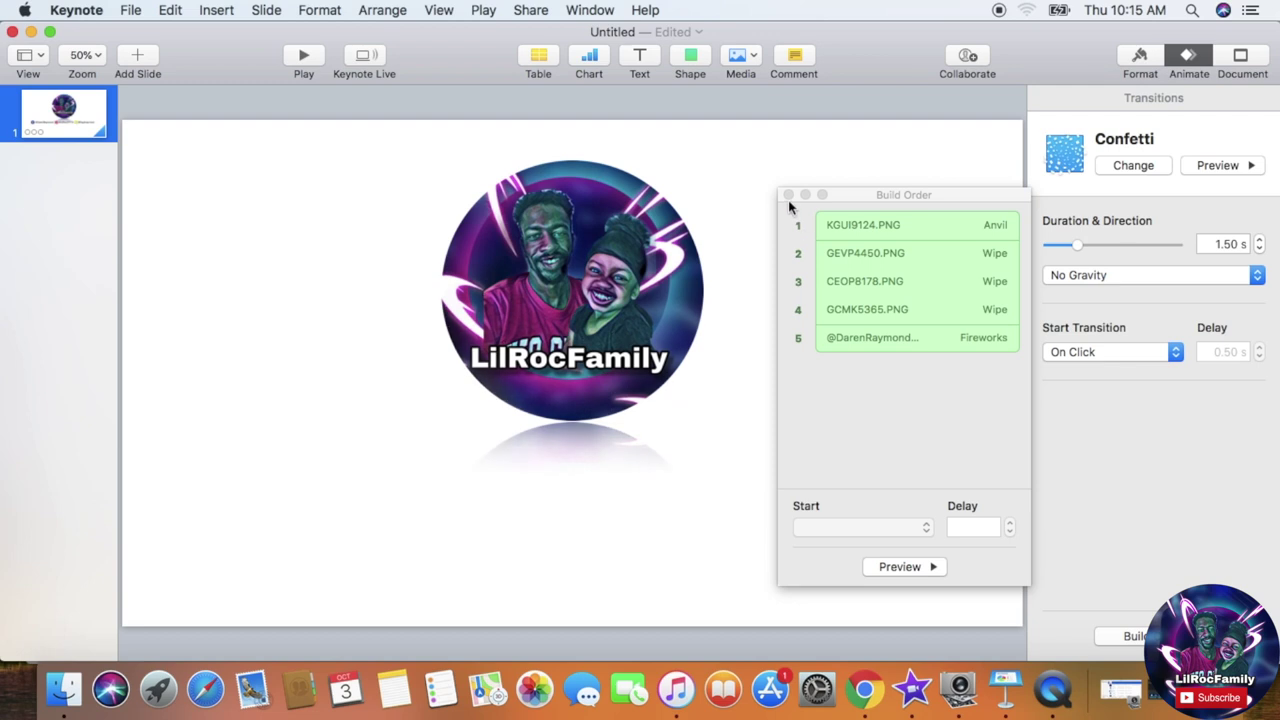
left_click_drag(844, 198, 1143, 279)
left_click(929, 456)
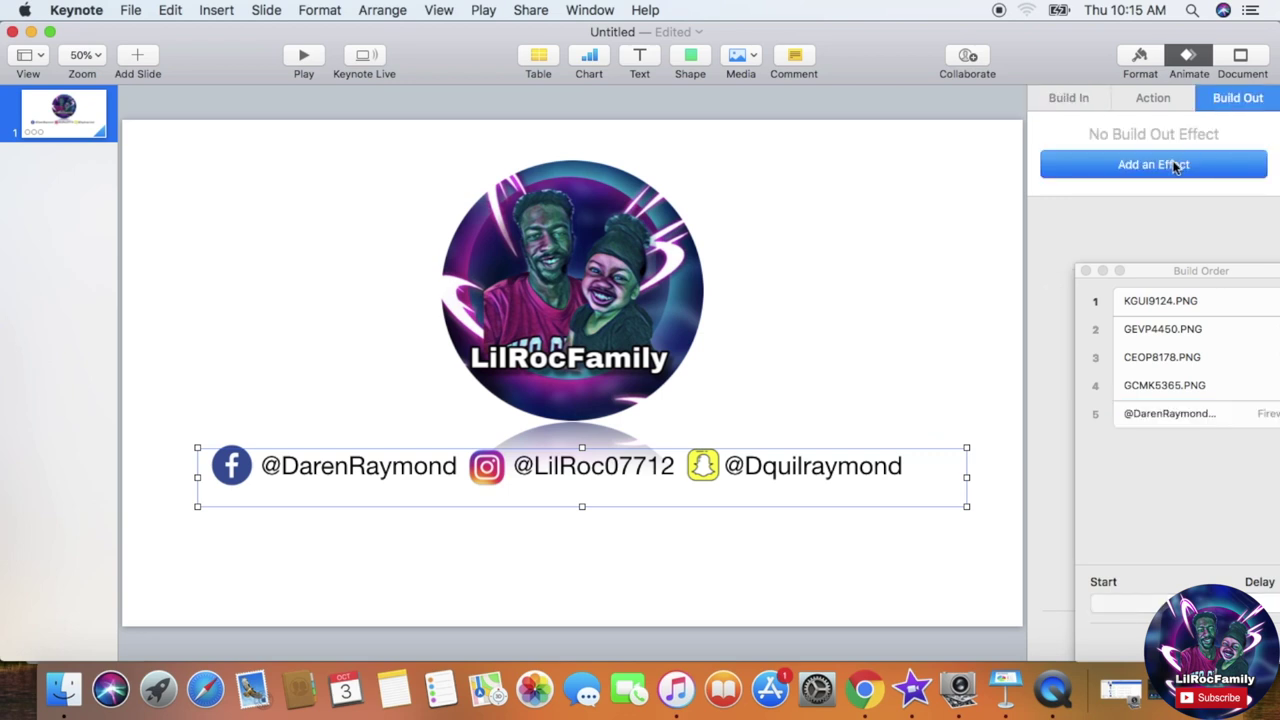
left_click(961, 199)
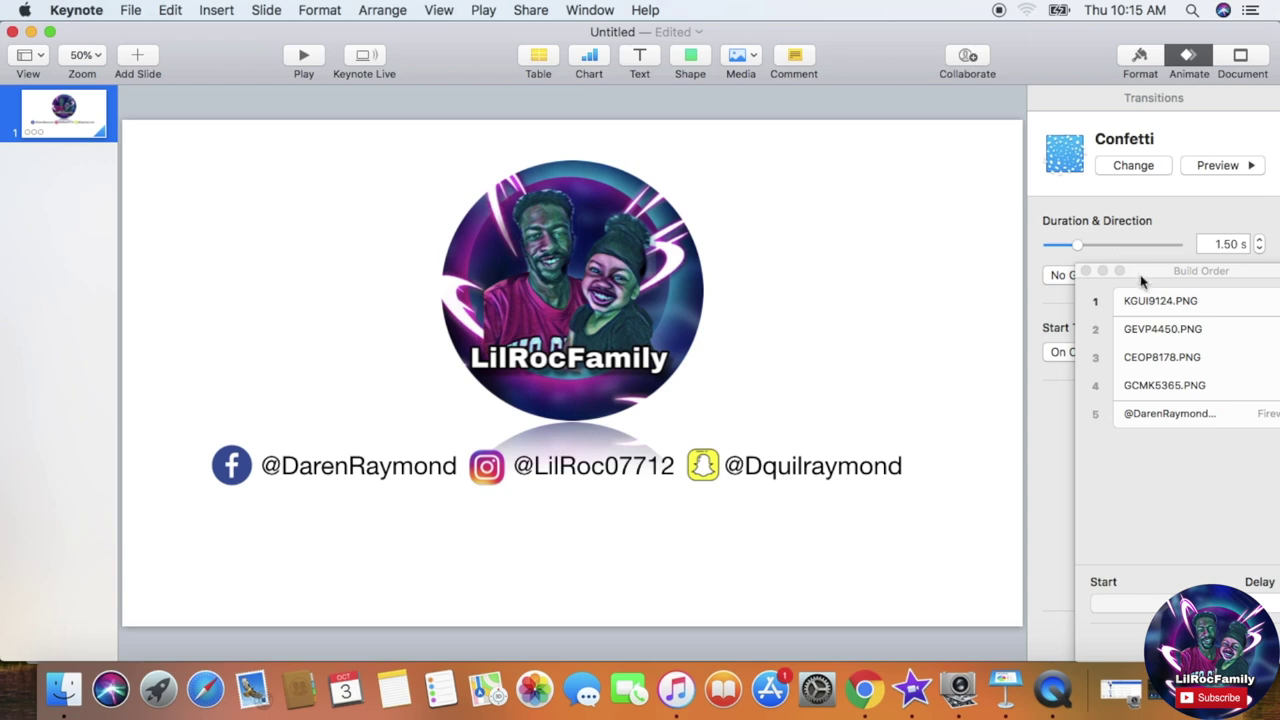
left_click_drag(1142, 283, 1125, 458)
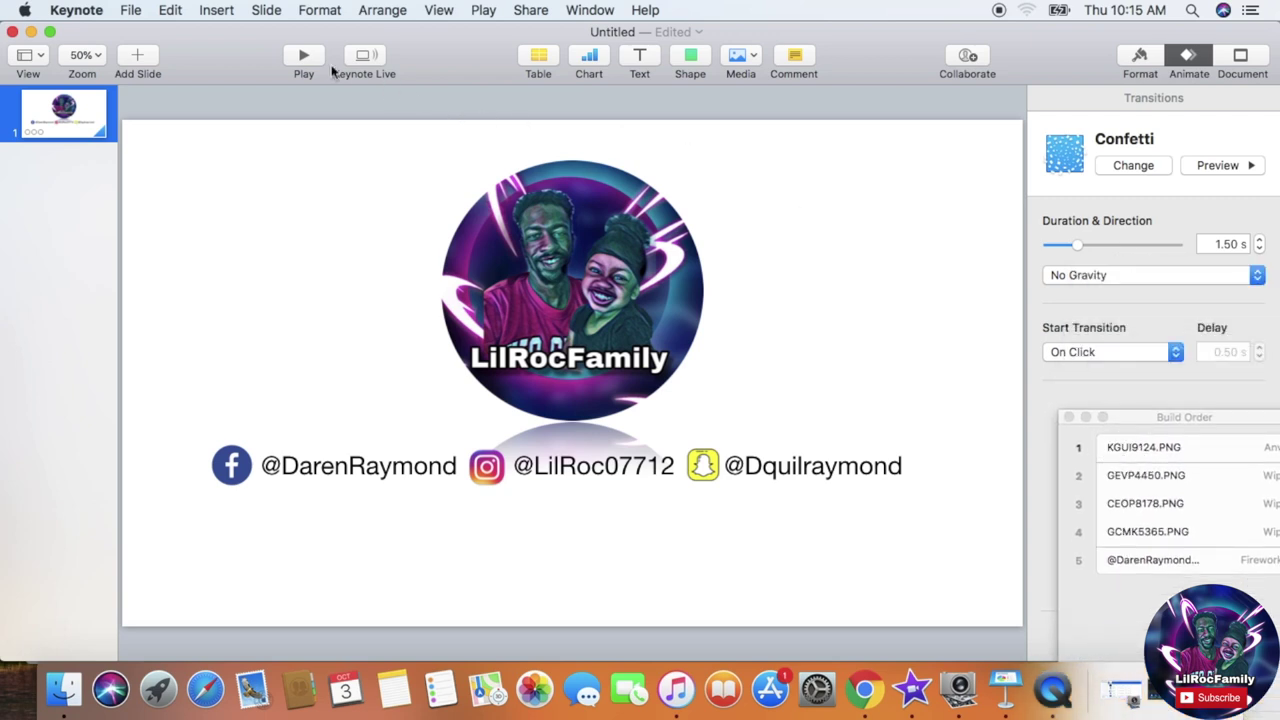